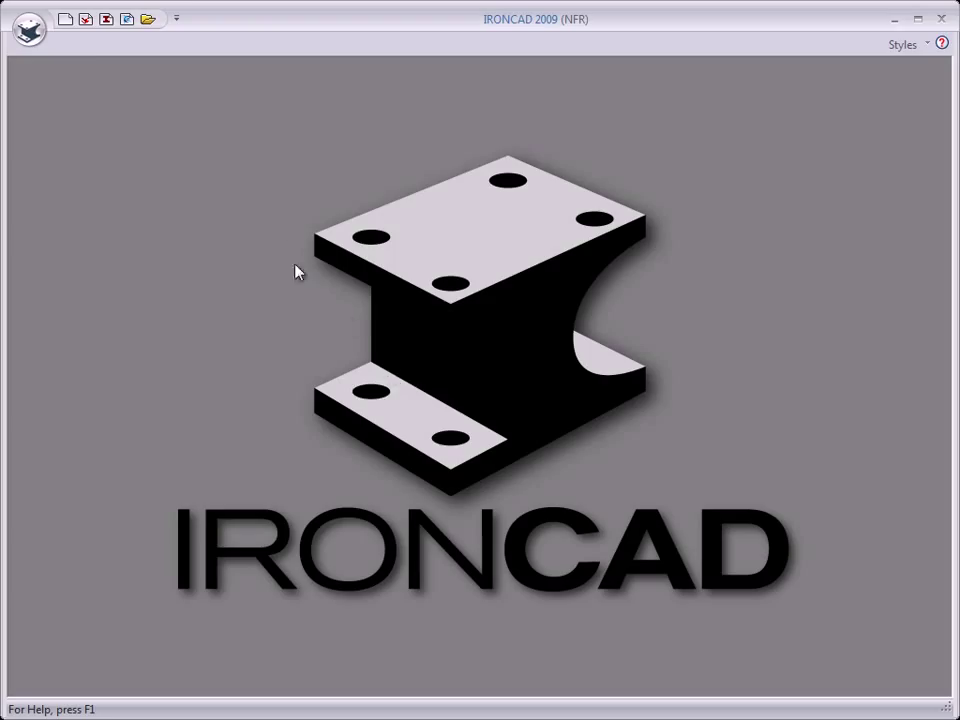
# - Create a new scene from the Triball1 tutorial template
pyautogui.click(65, 21)
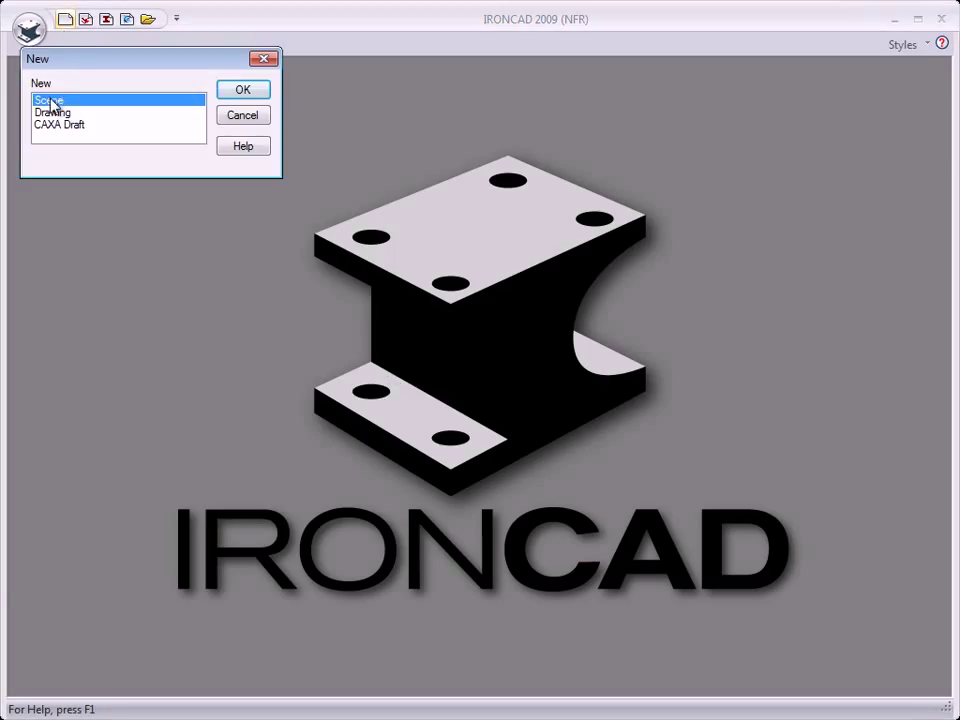
pyautogui.click(241, 95)
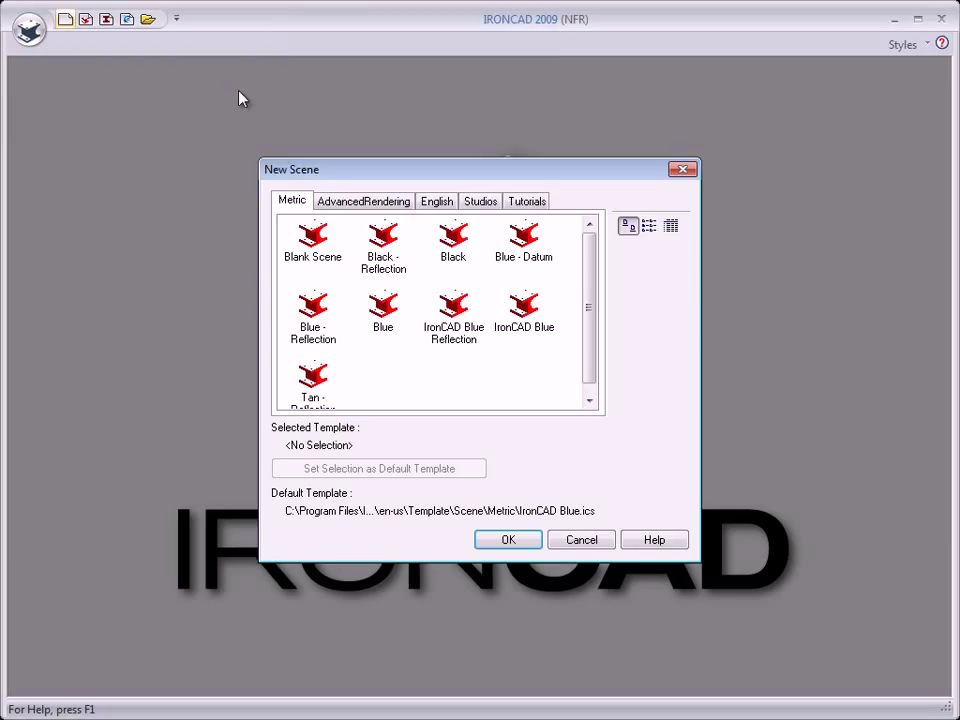
pyautogui.click(528, 202)
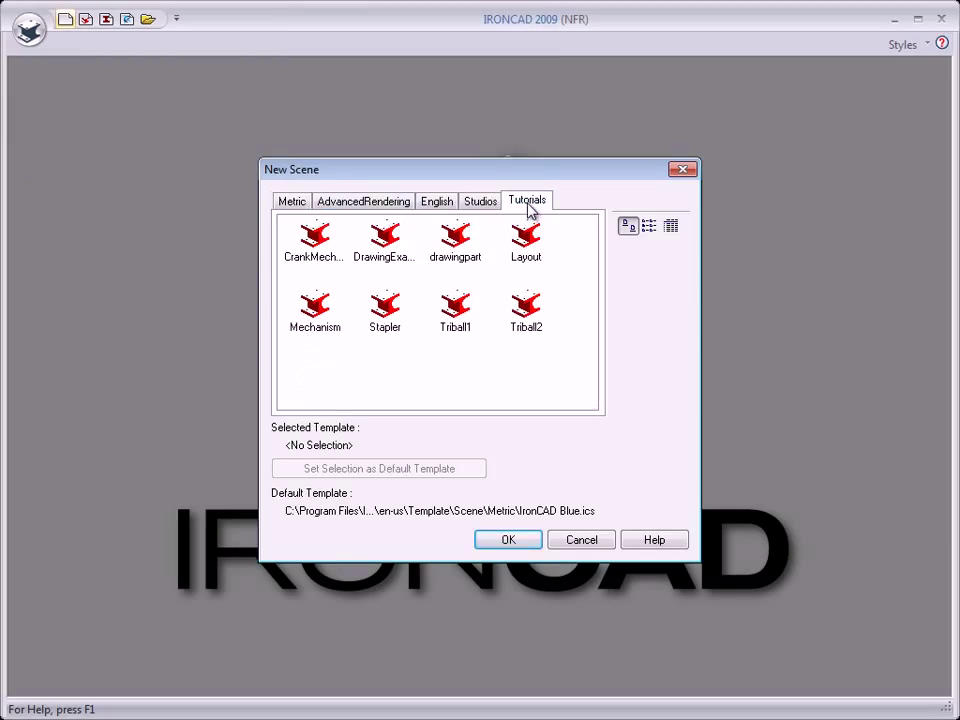
pyautogui.click(455, 315)
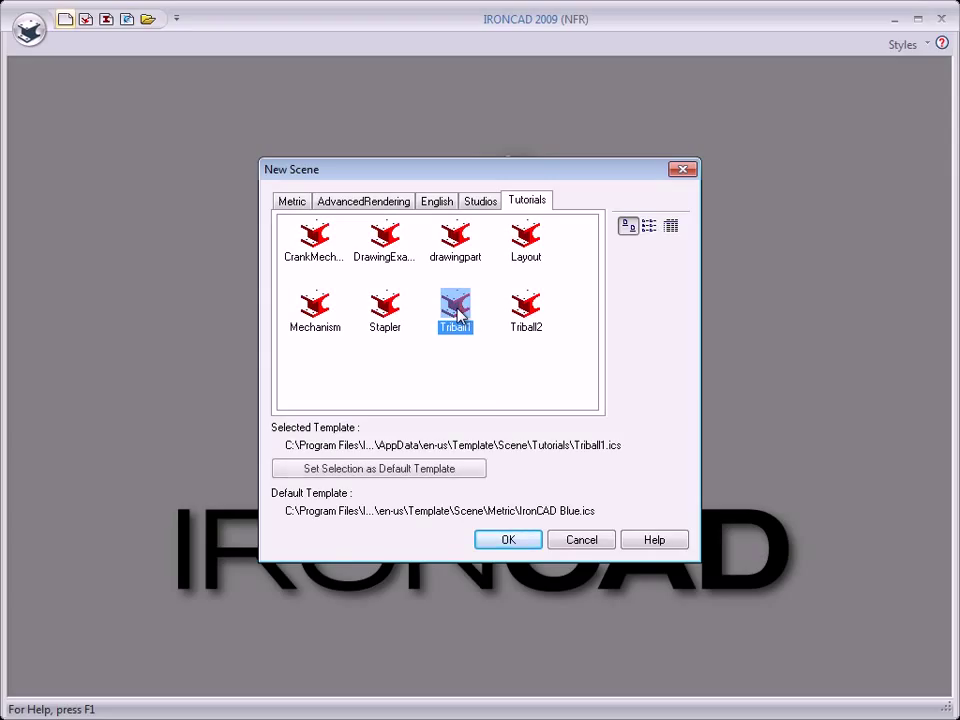
pyautogui.click(508, 541)
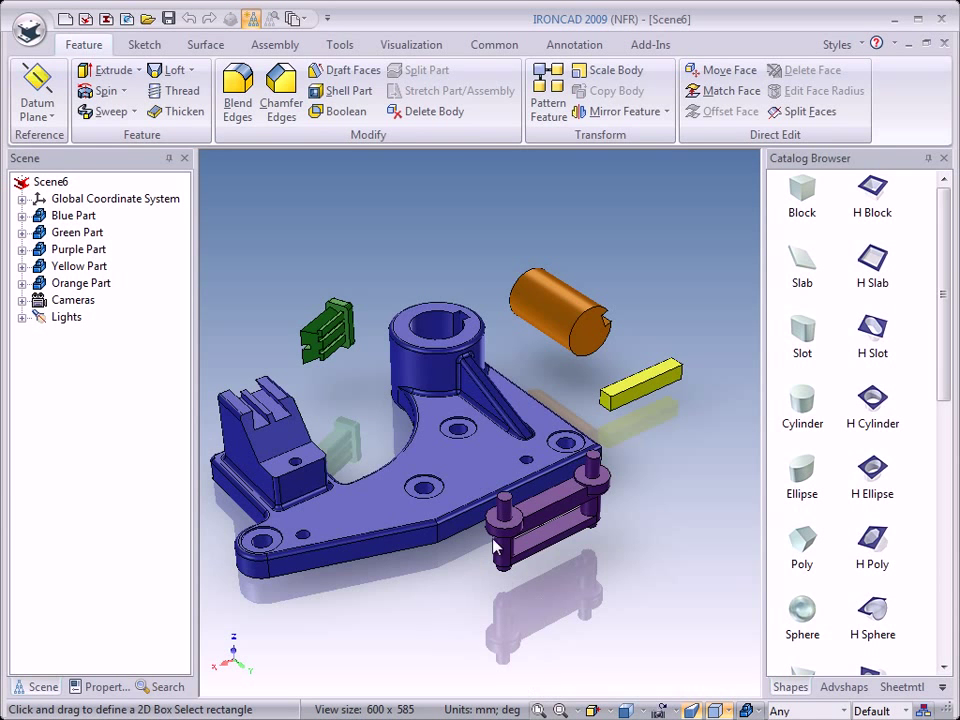
# - Select the orange cylinder and switch the TriBall positioning tool on and off for it
pyautogui.click(341, 45)
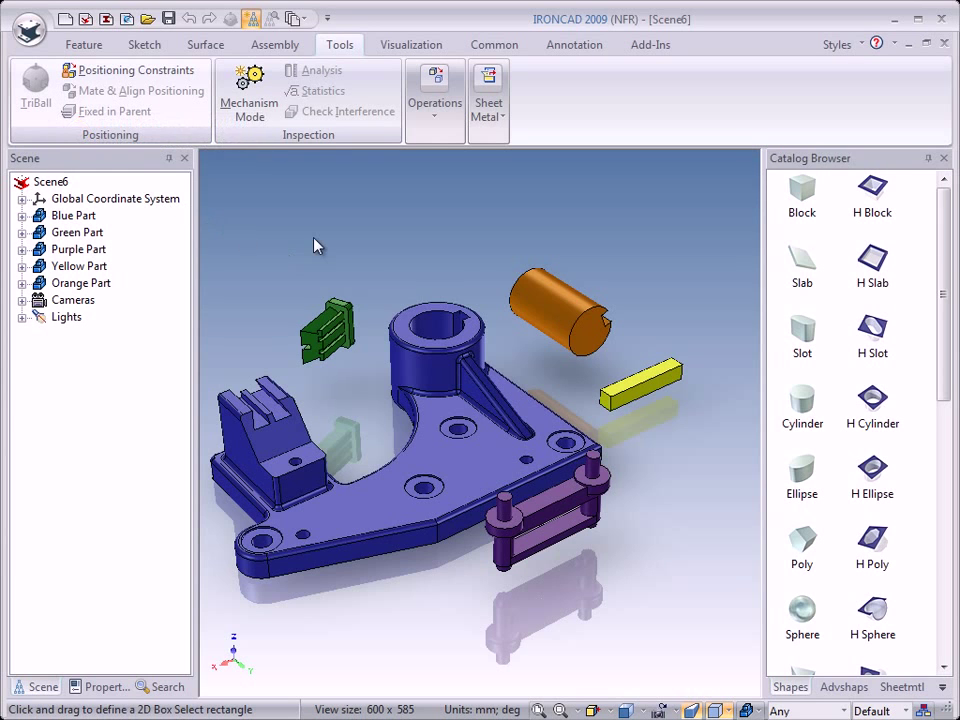
pyautogui.click(560, 321)
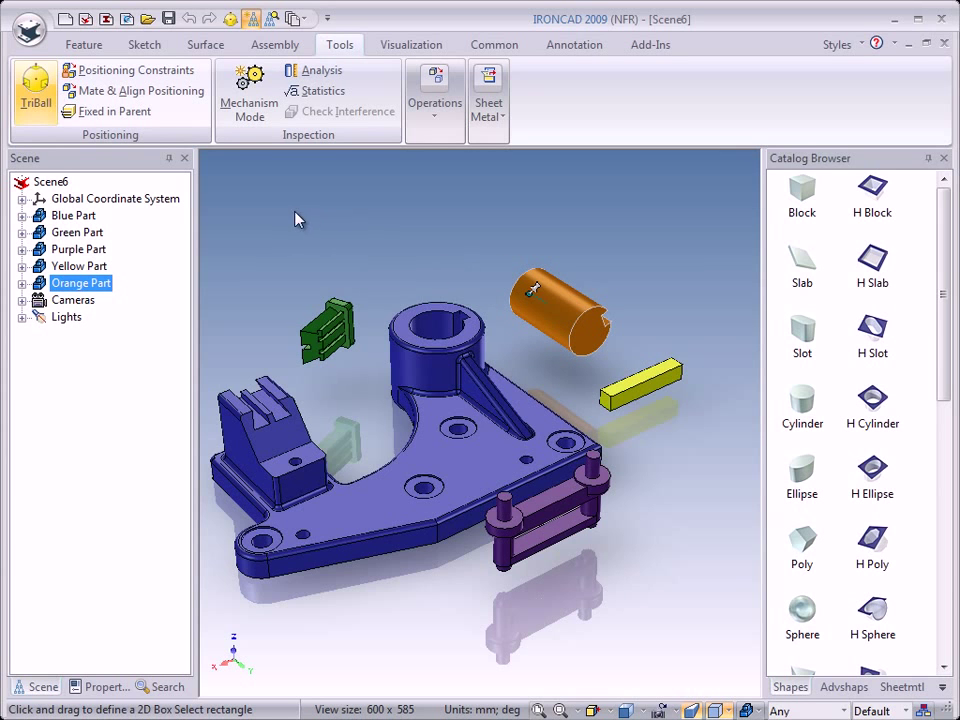
pyautogui.click(43, 93)
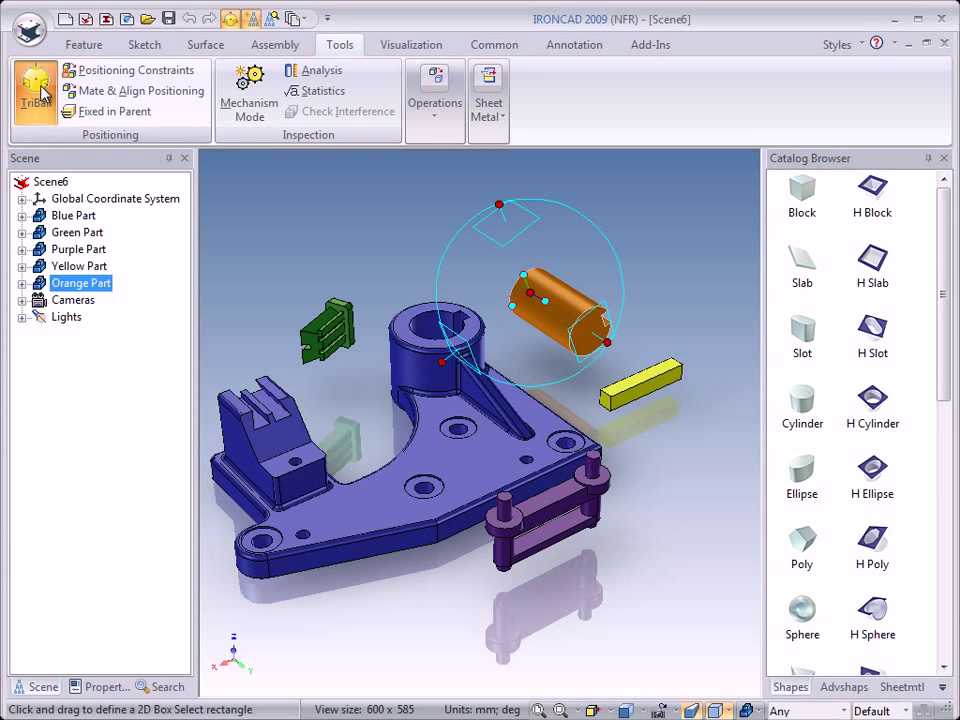
pyautogui.click(40, 90)
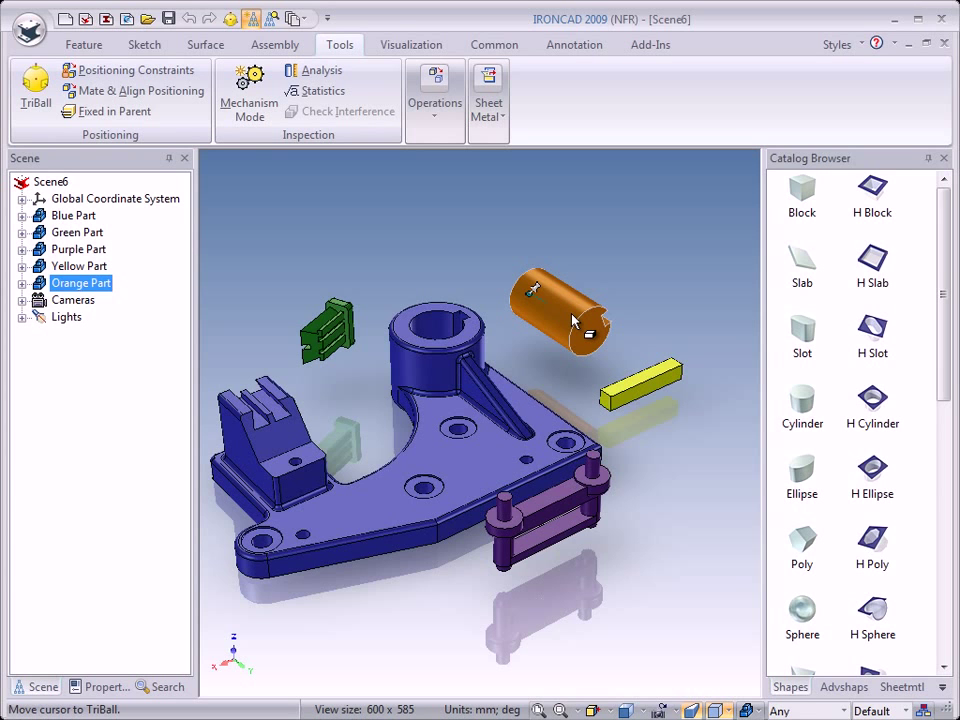
pyautogui.press('F10')
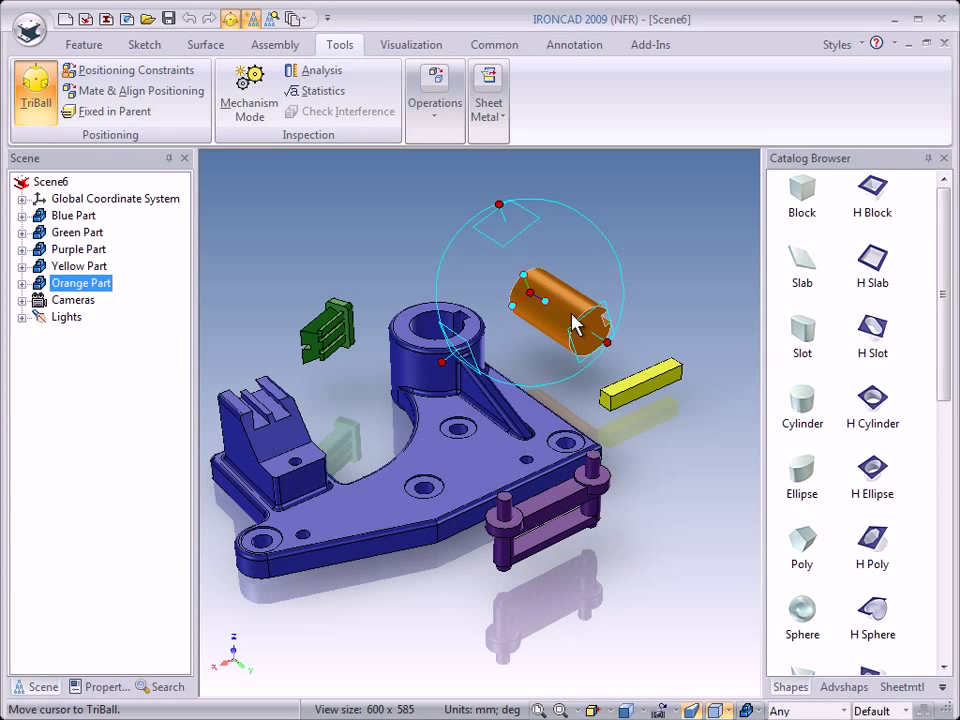
pyautogui.press('F10')
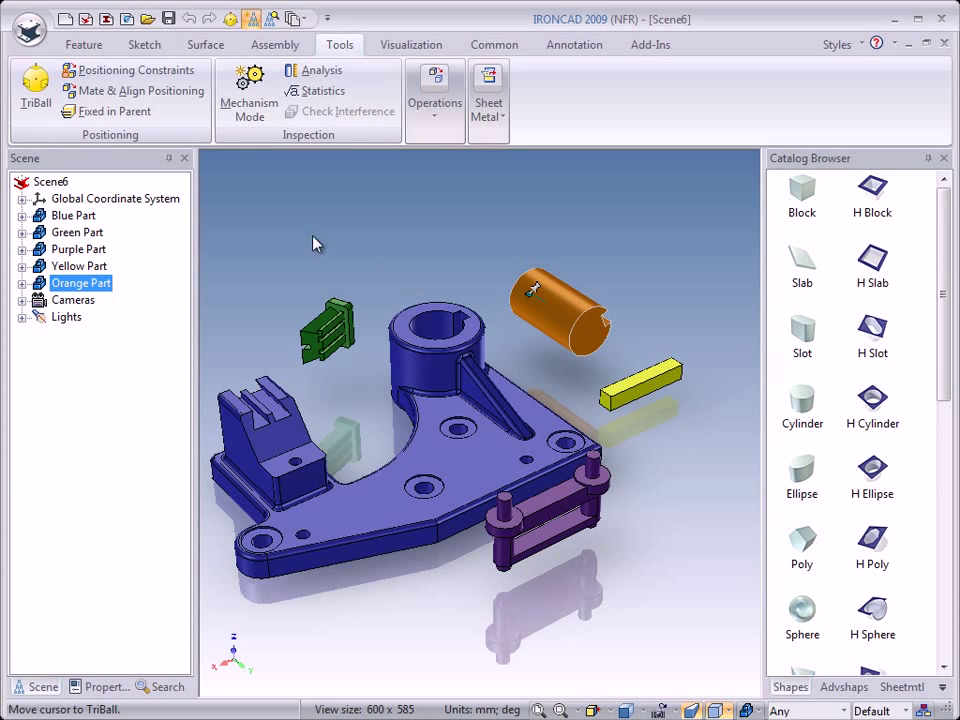
# - Assign § as an additional keyboard shortcut for the TriBall Positioning Tool command in scenes
pyautogui.click(31, 34)
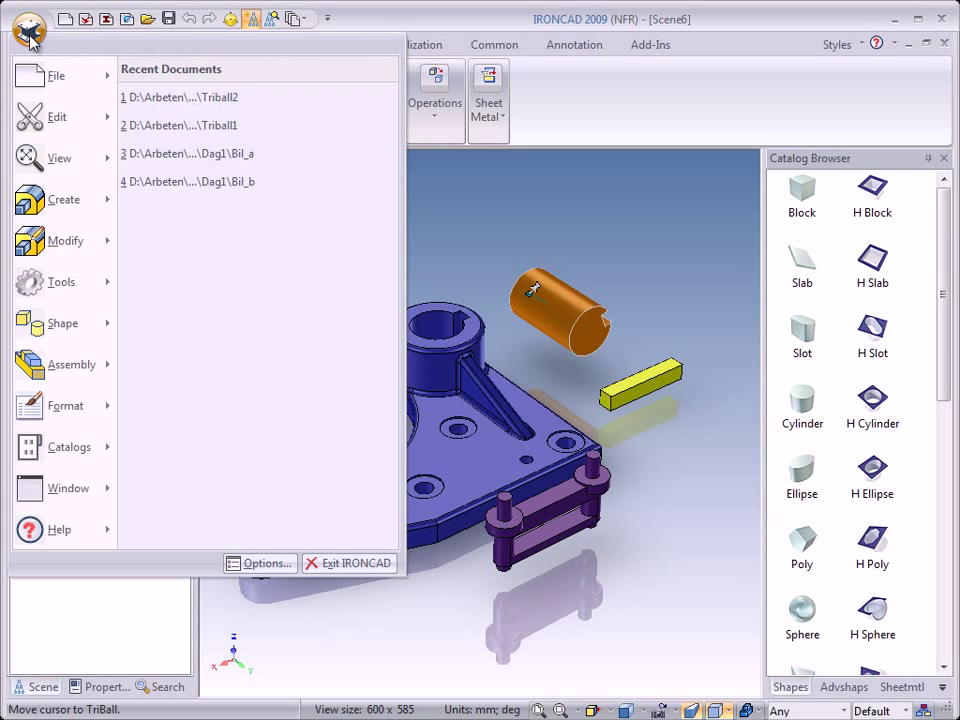
pyautogui.moveTo(88, 289)
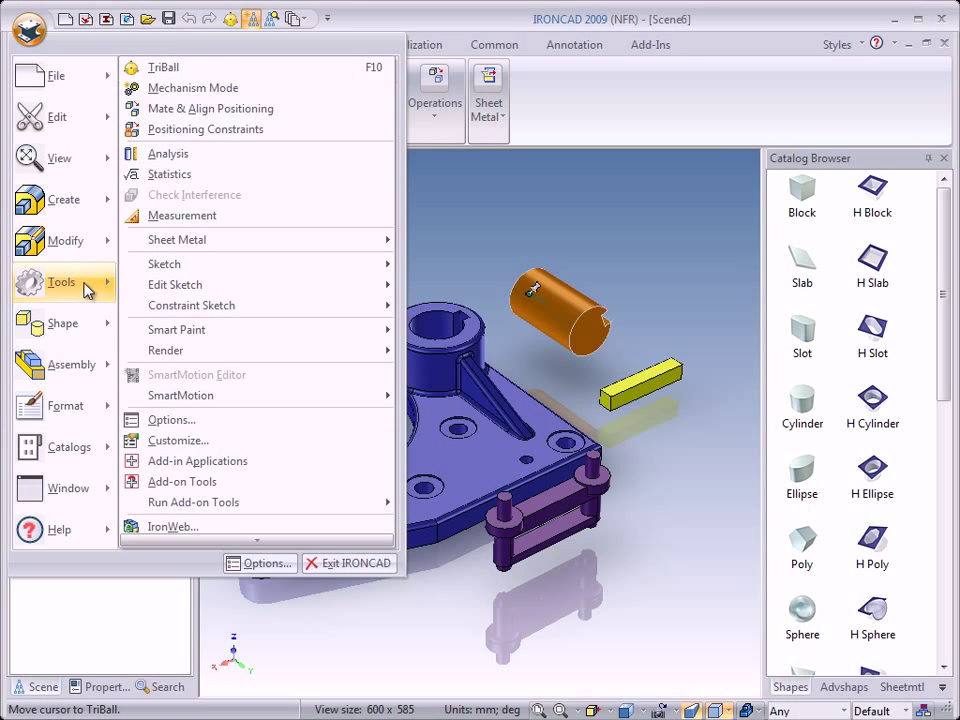
pyautogui.click(172, 443)
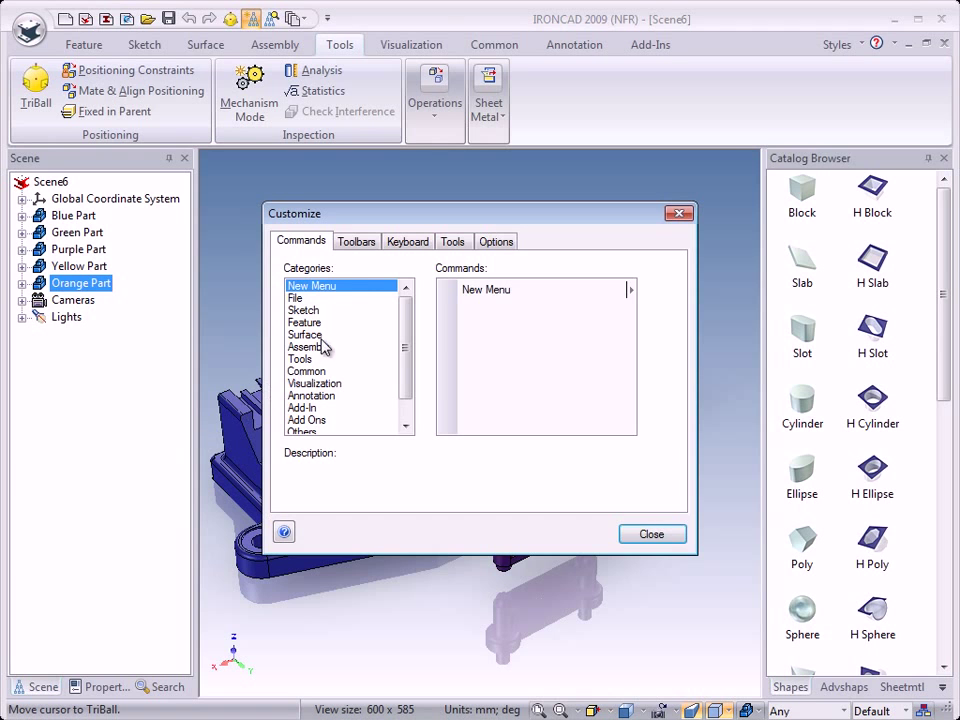
pyautogui.click(407, 243)
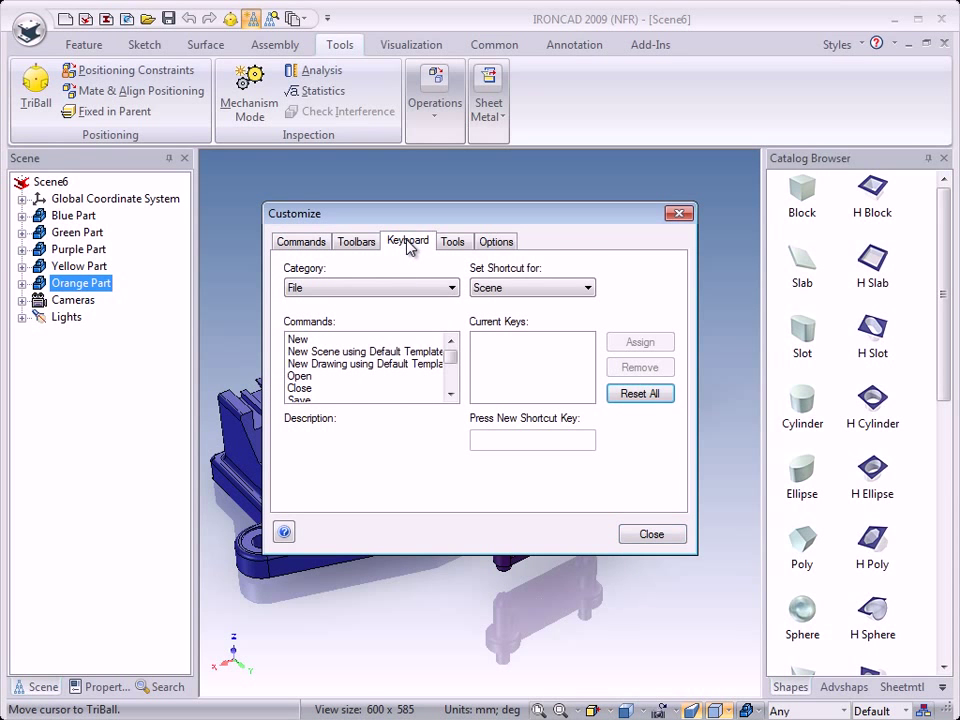
pyautogui.click(452, 288)
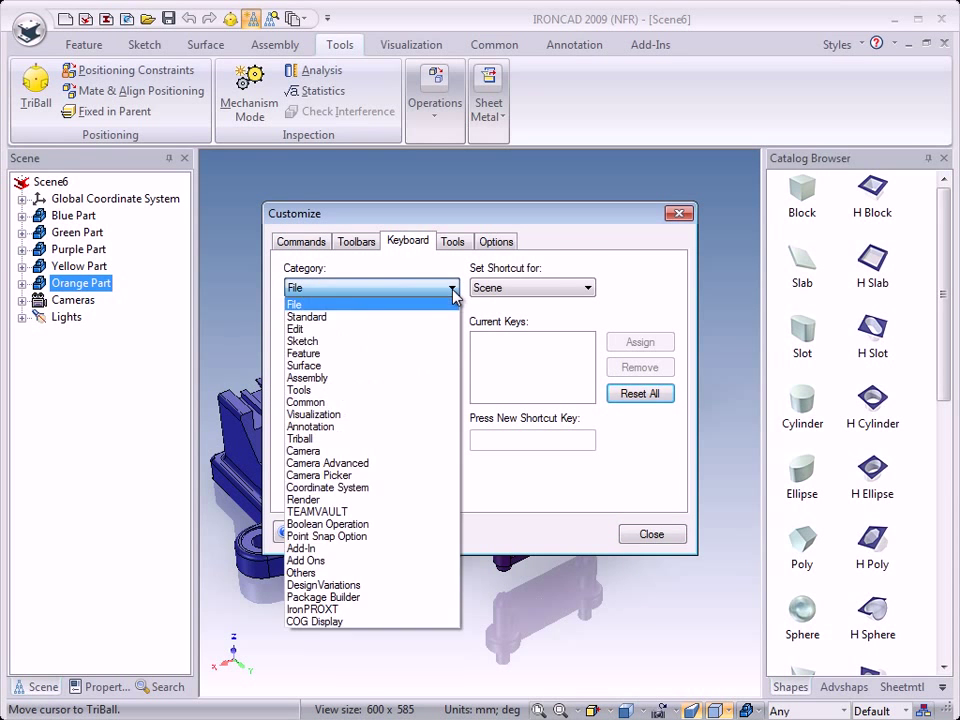
pyautogui.click(310, 390)
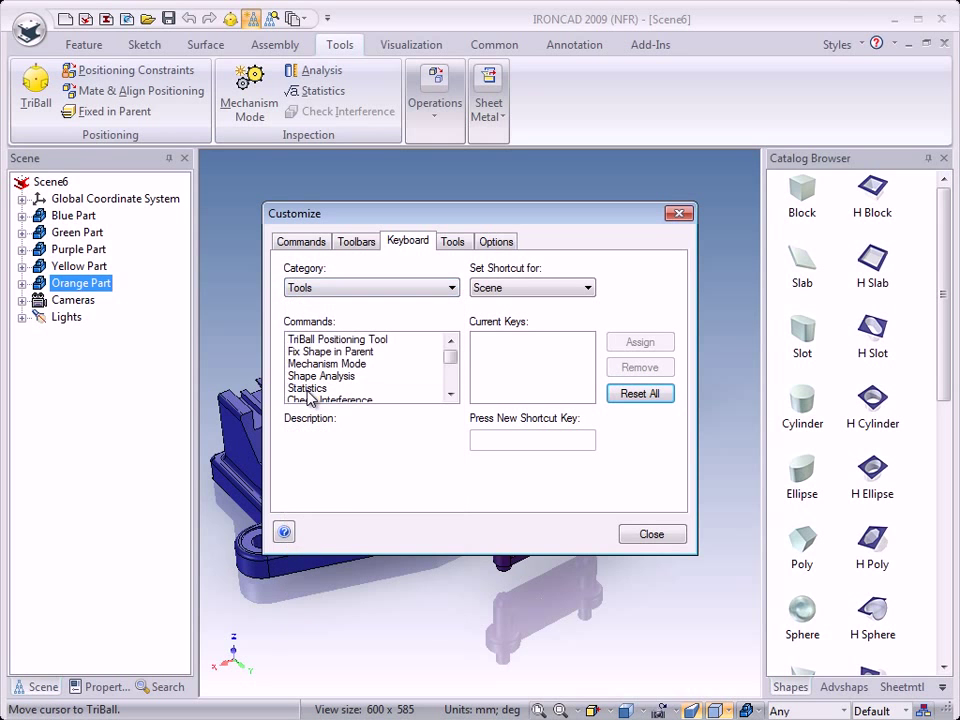
pyautogui.click(309, 341)
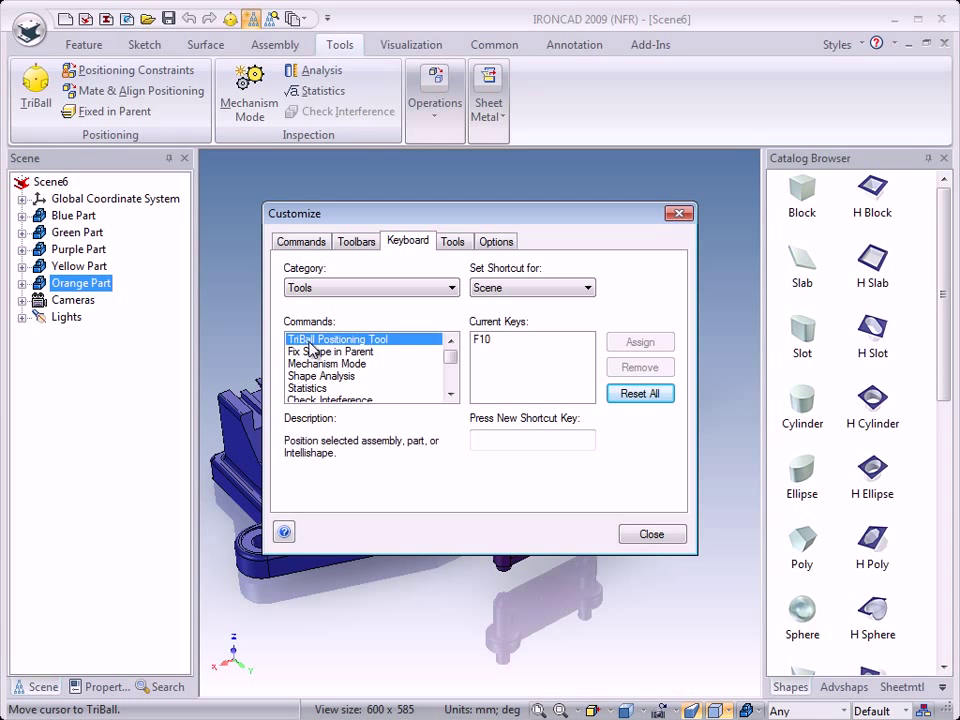
pyautogui.click(492, 342)
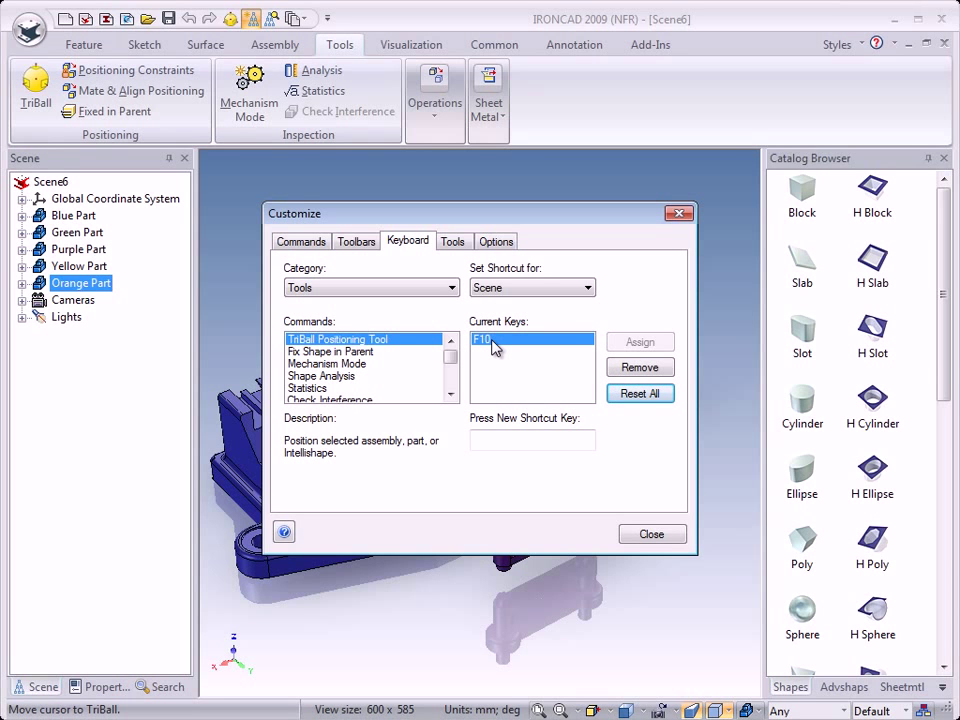
pyautogui.click(488, 440)
pyautogui.press('s')
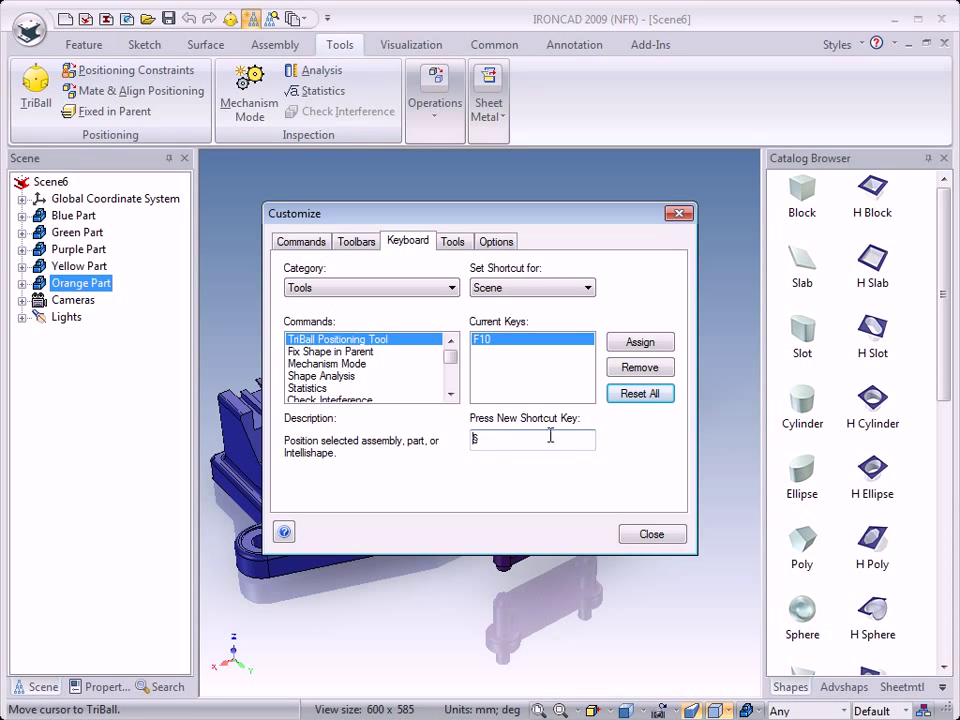
pyautogui.click(635, 344)
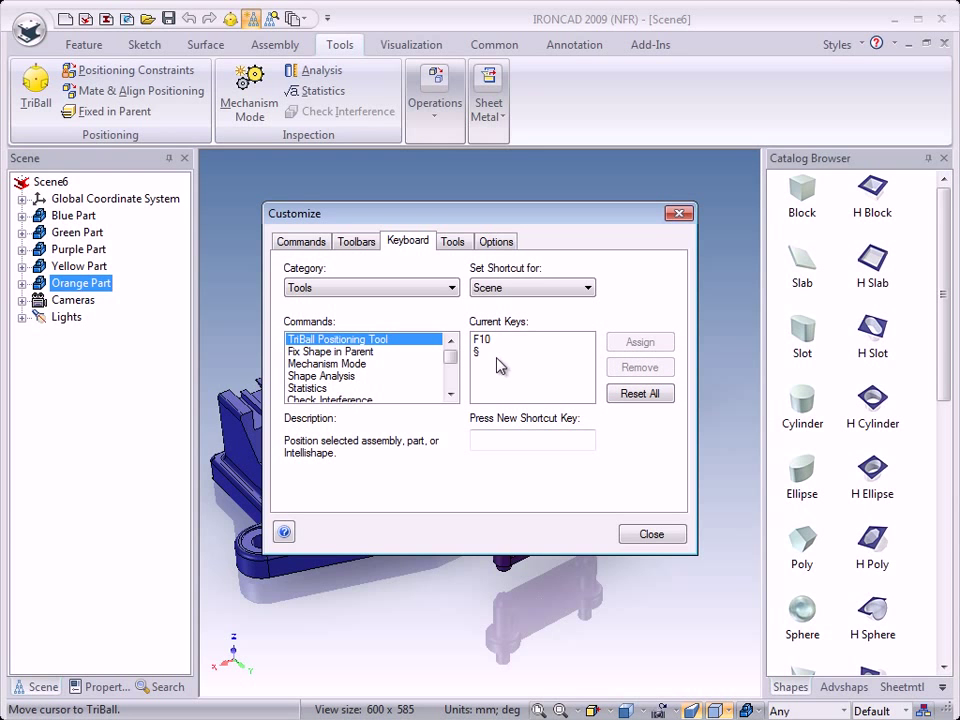
pyautogui.click(640, 533)
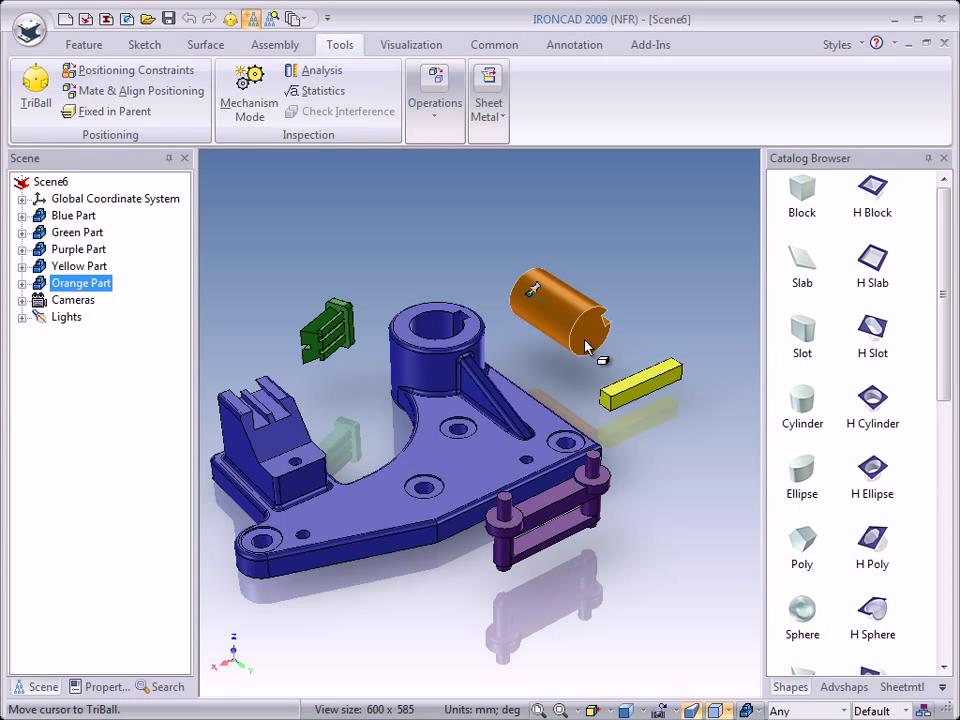
# - Test the TriBall shortcuts by toggling the tool on and off for the orange cylinder
pyautogui.press('section')
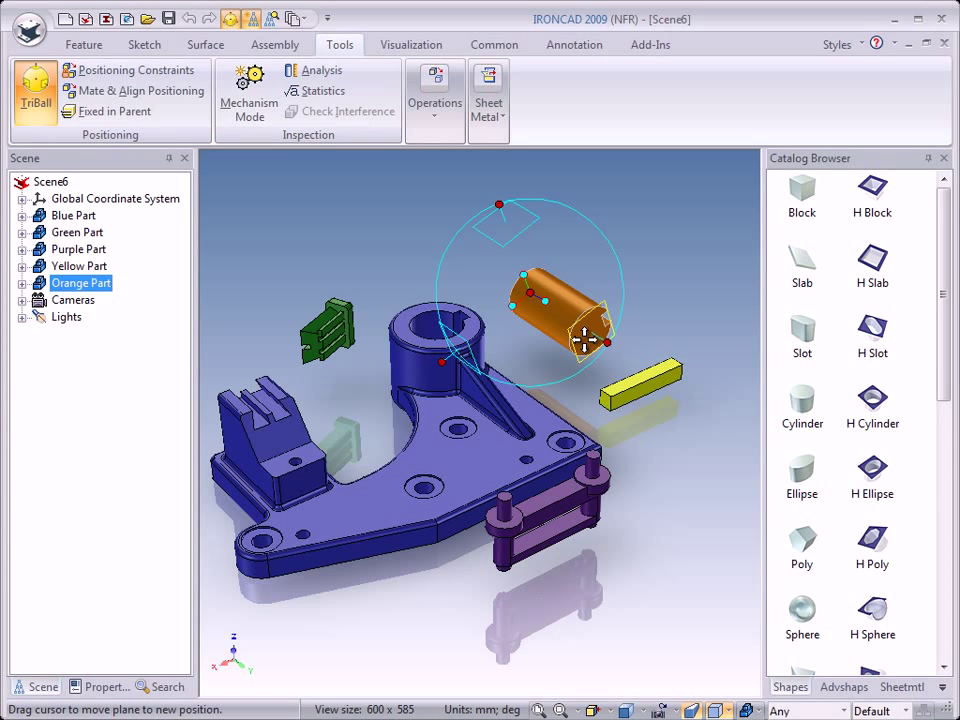
pyautogui.press('F10')
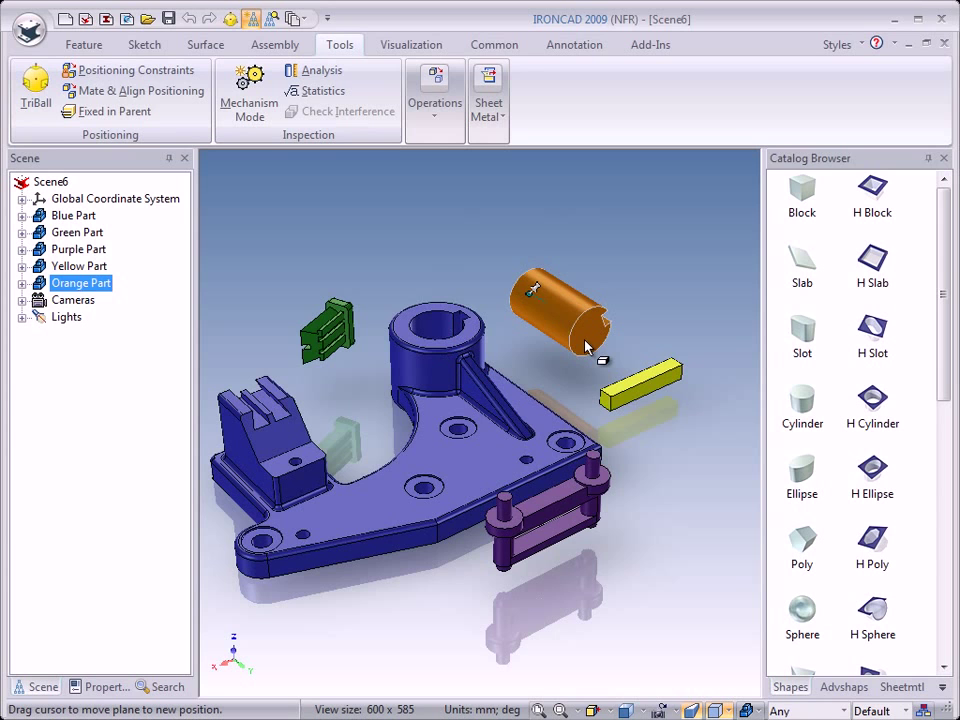
pyautogui.press('F10')
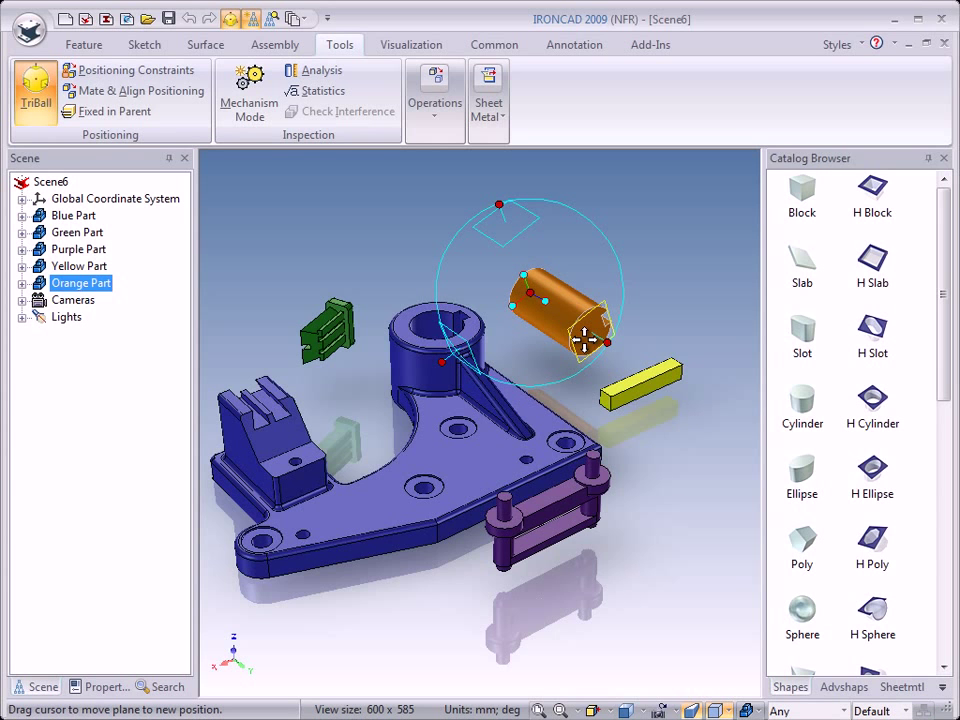
pyautogui.press('F10')
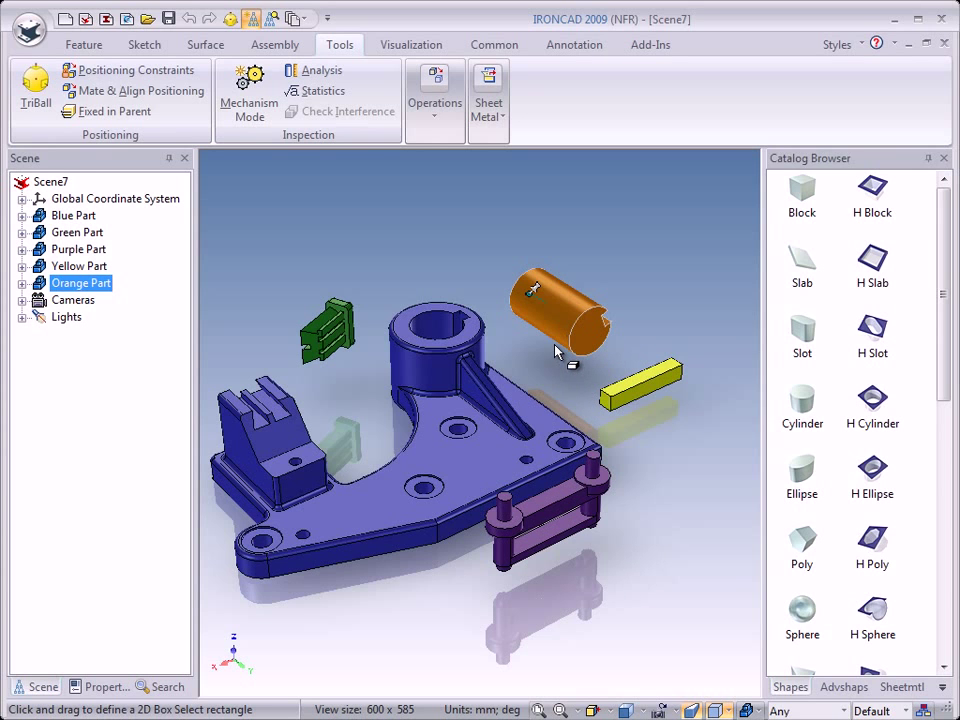
# - Activate the TriBall on the orange cylinder and orient it parallel to the axis of the blue boss's bore
pyautogui.press('F10')
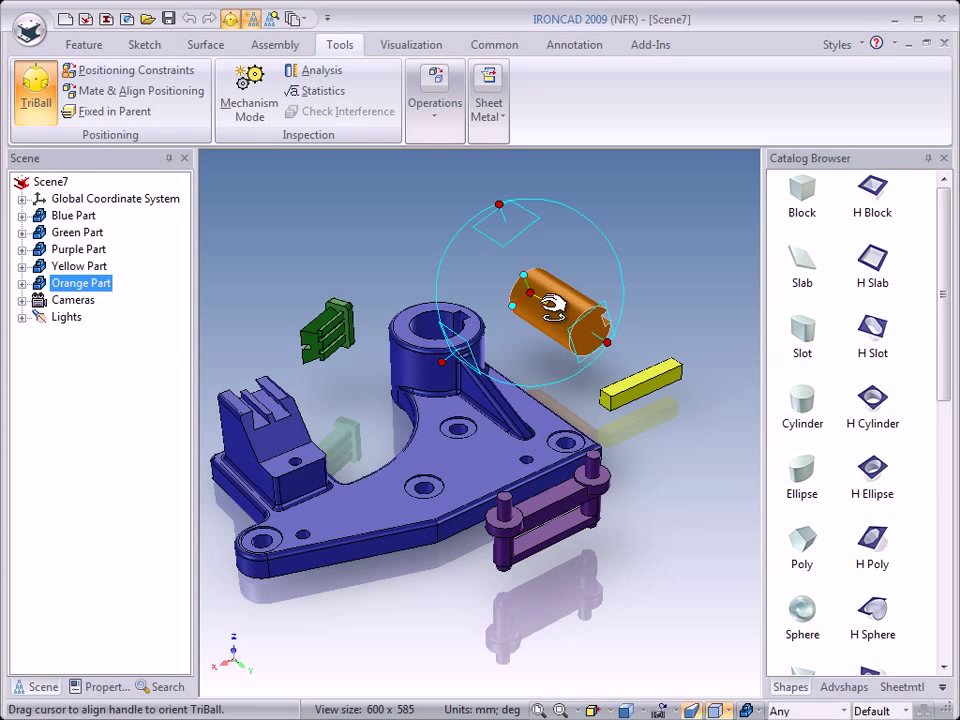
pyautogui.rightClick(543, 308)
pyautogui.click(608, 467)
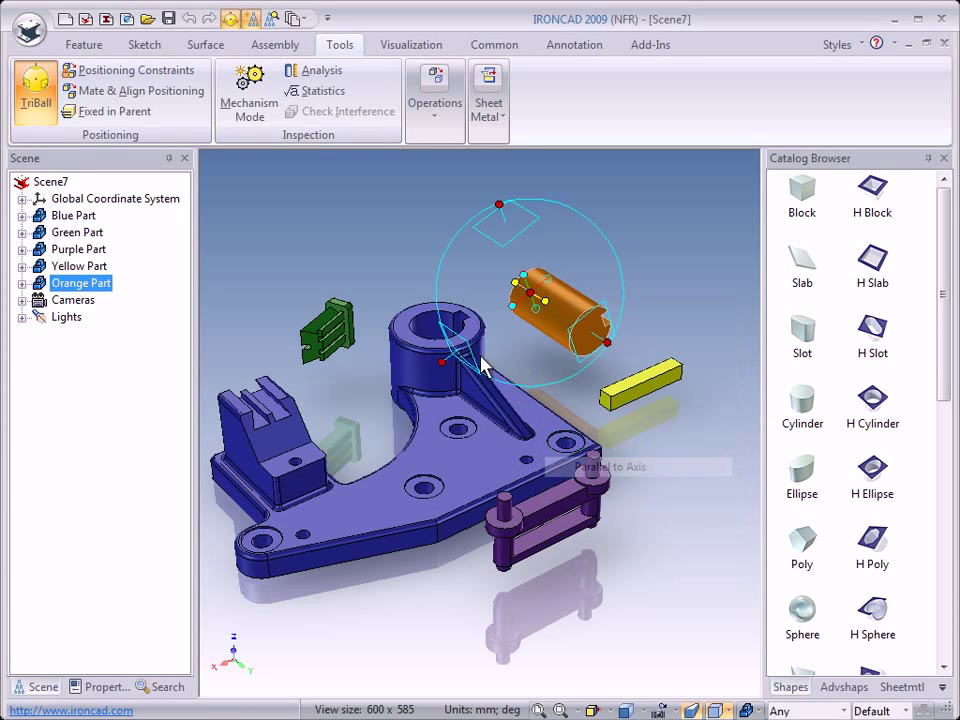
pyautogui.click(430, 333)
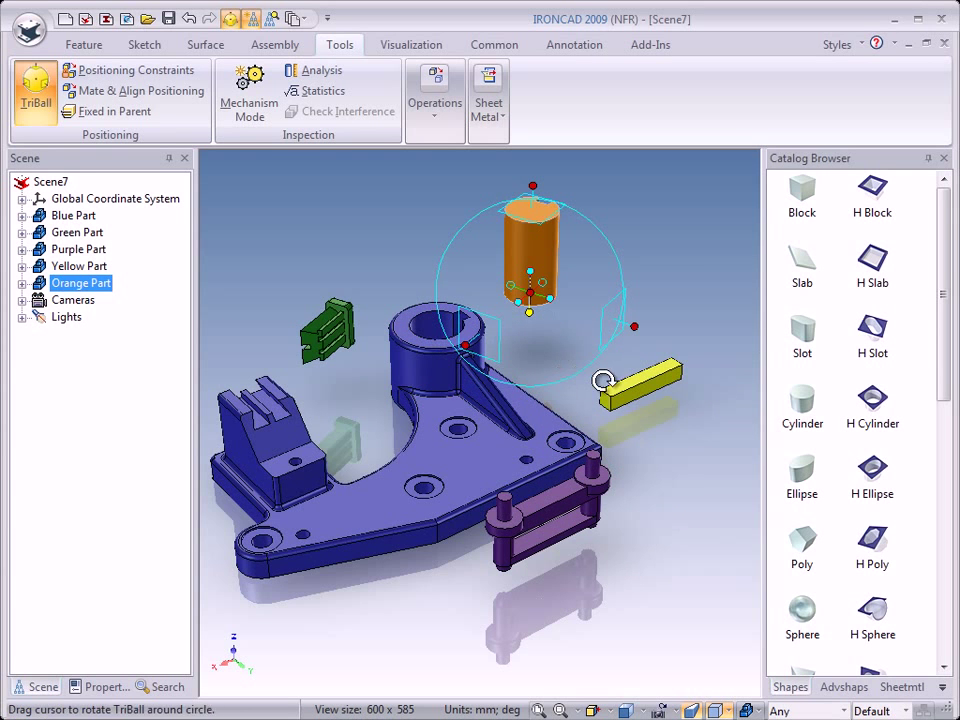
# - Move the orange cylinder to the center point of the bore at the top of the blue boss
pyautogui.rightClick(530, 296)
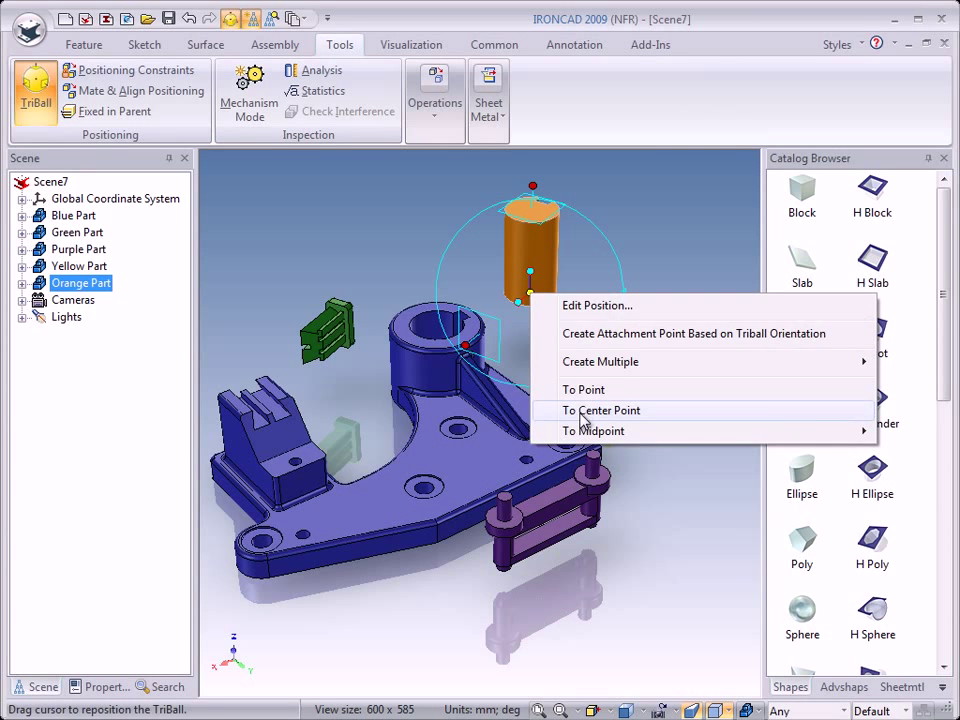
pyautogui.click(585, 410)
pyautogui.click(437, 354)
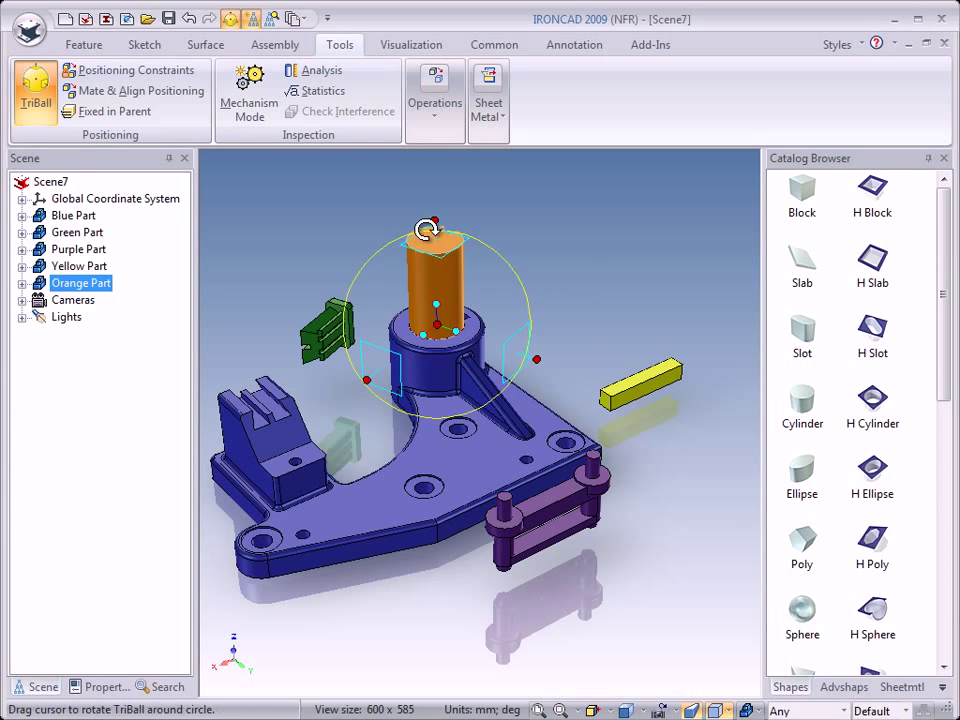
# - Lower the orange cylinder along the TriBall's vertical axis to the arc at the base of the blue boss
pyautogui.rightClick(437, 325)
pyautogui.click(518, 446)
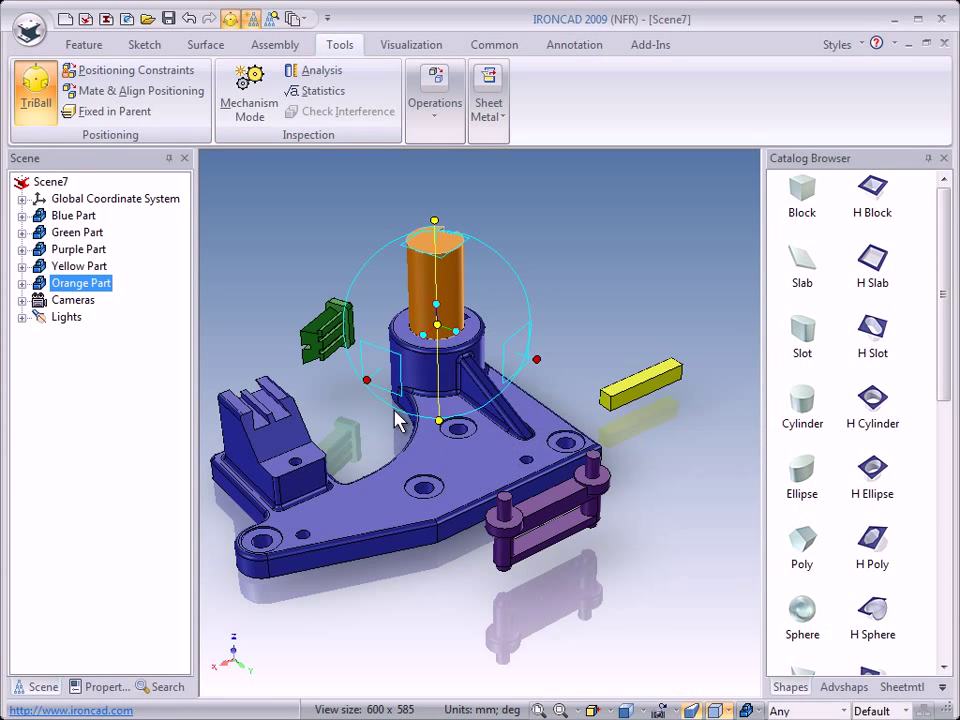
pyautogui.click(398, 420)
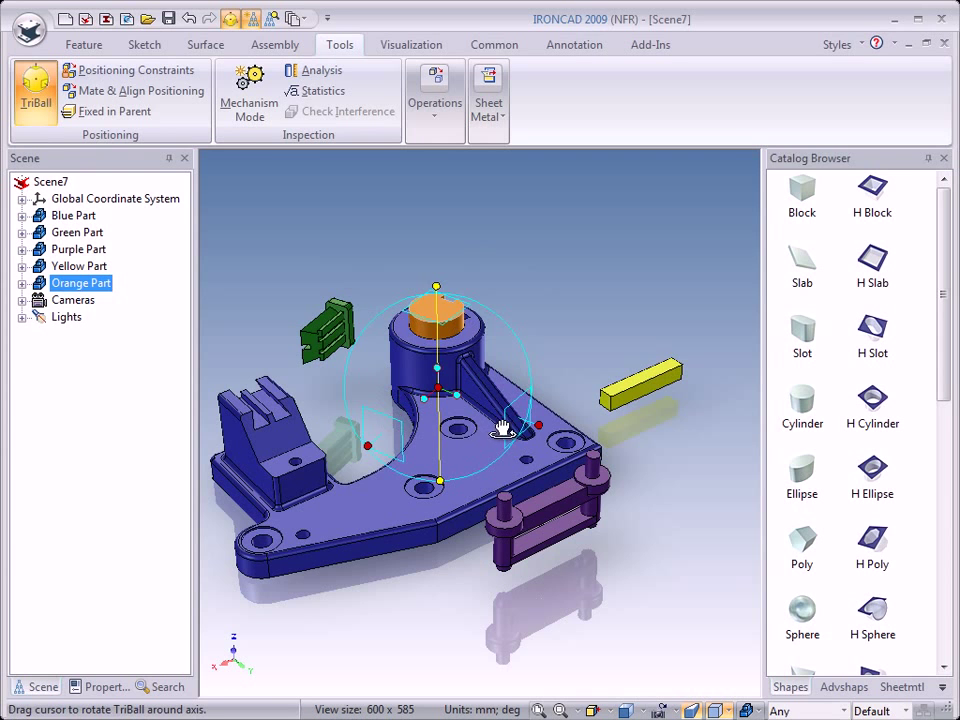
# - Rotate the orange cylinder about its axis to align its keyway with the keyway in the blue boss's bore
pyautogui.scroll(5, 471, 360)
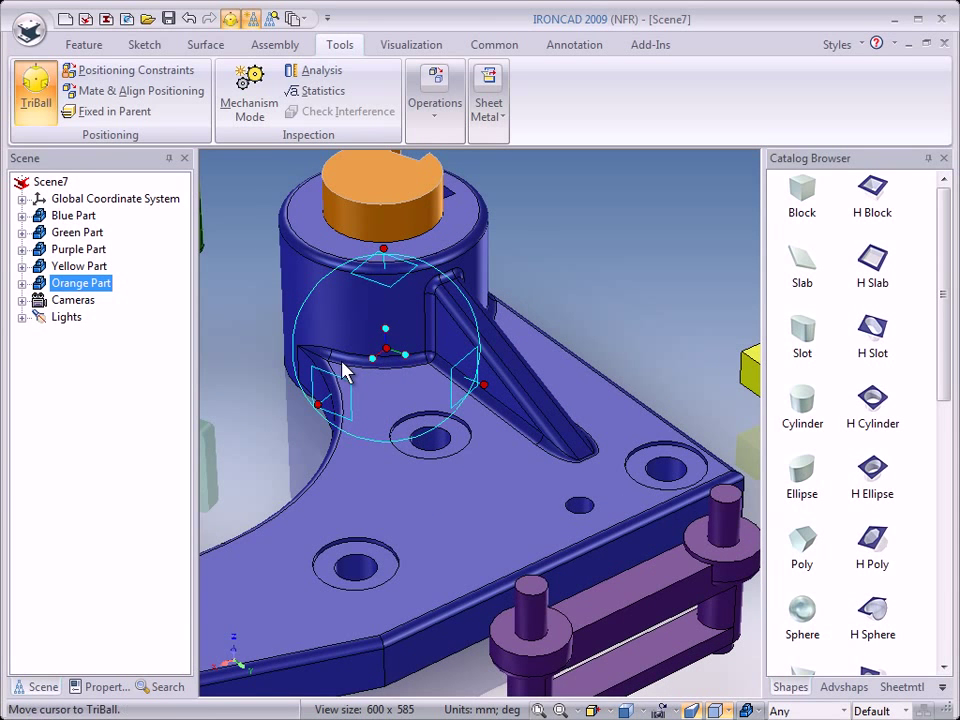
pyautogui.rightClick(372, 359)
pyautogui.click(441, 482)
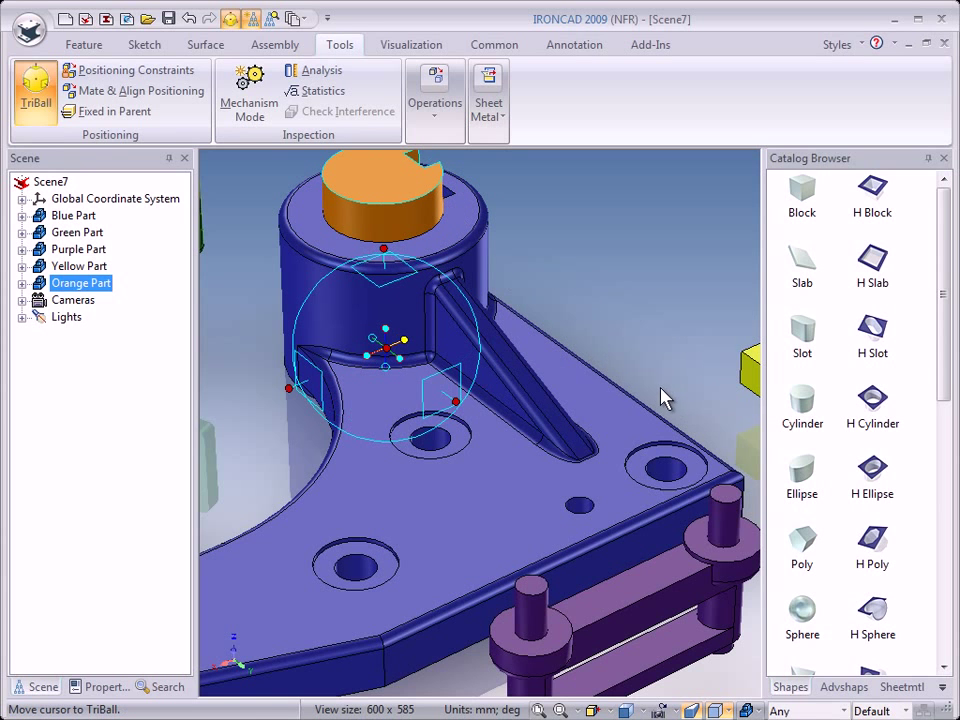
# - Activate the TriBall on the yellow bar and orient it perpendicular to the top face of the blue base plate
pyautogui.moveTo(676, 374); pyautogui.dragTo(598, 360, button='middle')
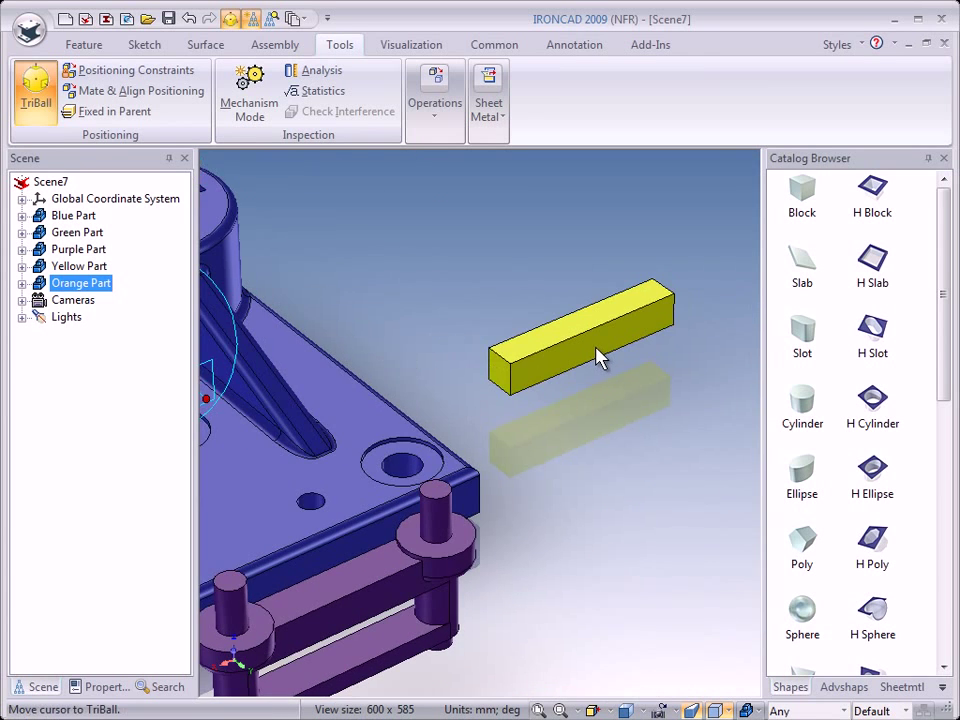
pyautogui.click(594, 359)
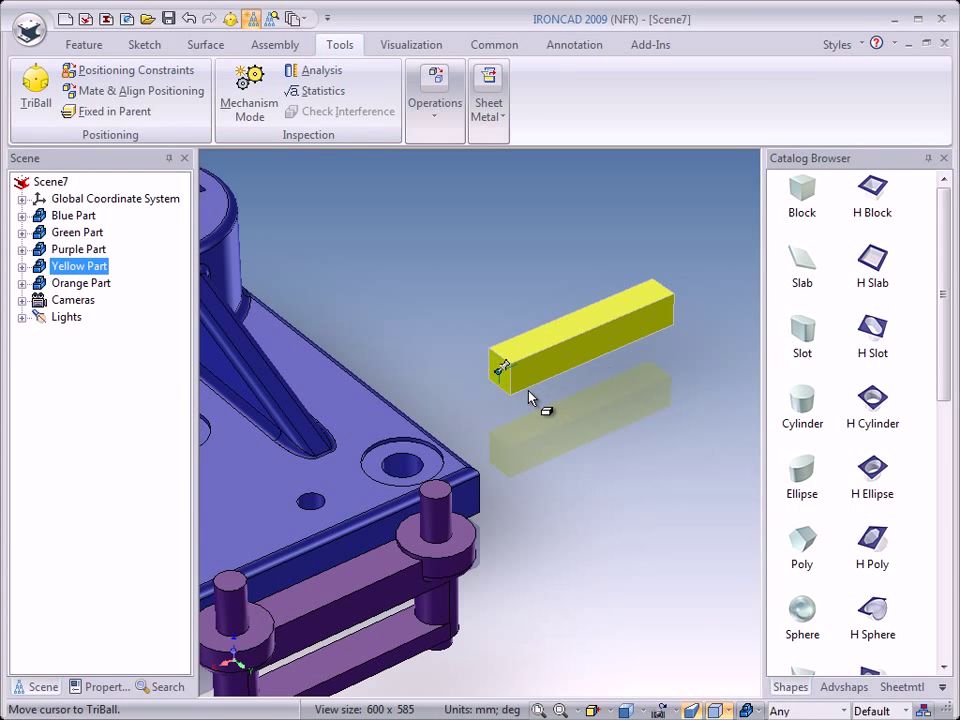
pyautogui.press('F10')
pyautogui.rightClick(484, 381)
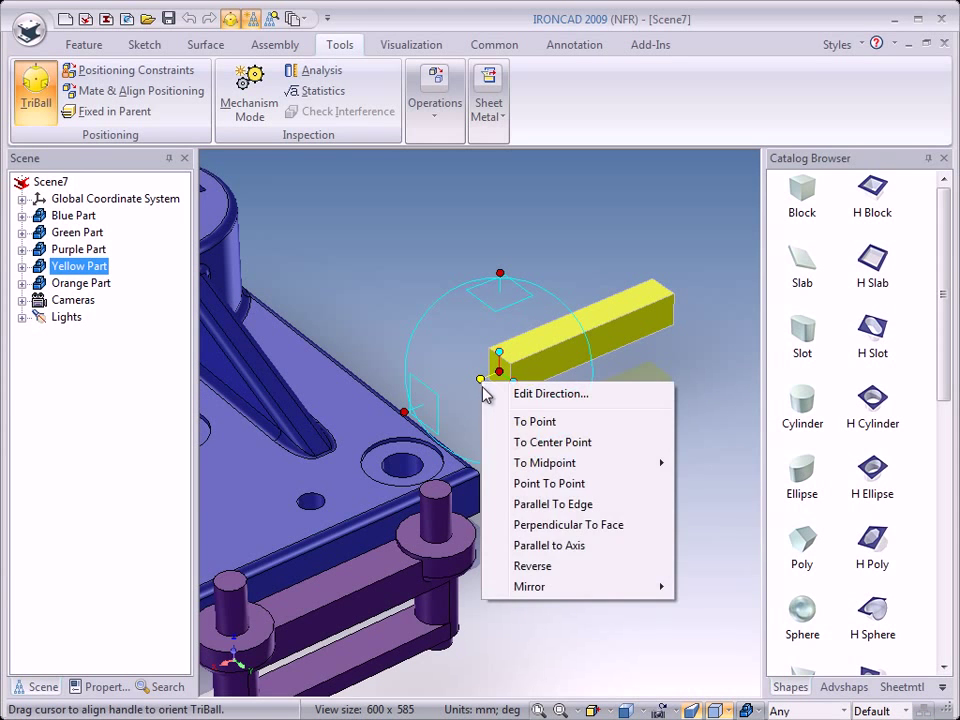
pyautogui.click(551, 525)
pyautogui.click(332, 490)
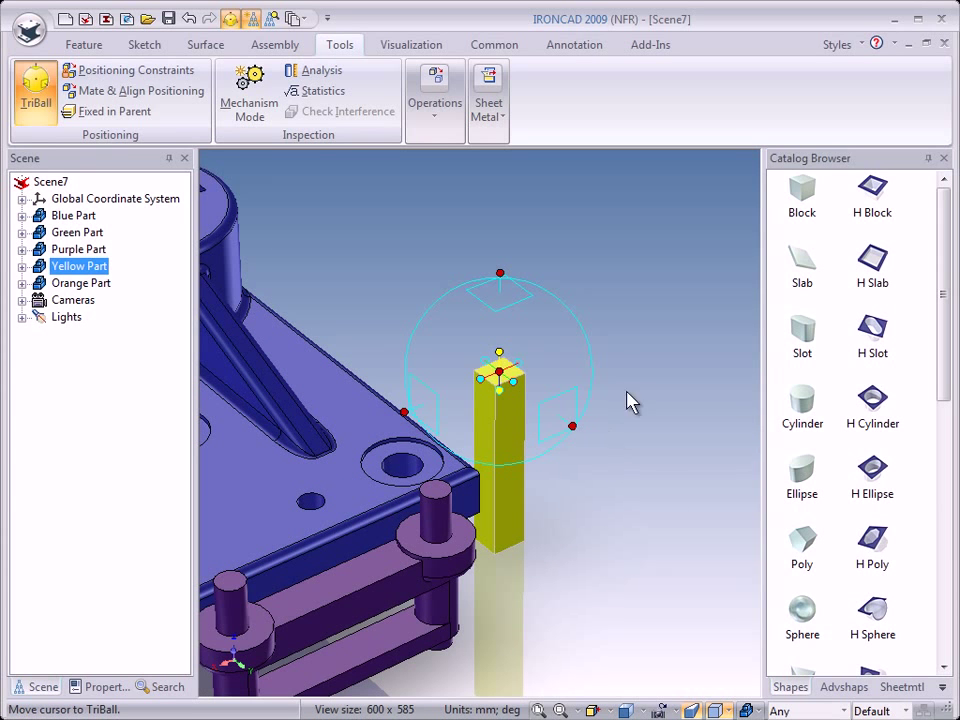
# - Relocate only the TriBall to the yellow bar's upper corner and move the bar by it to the keyway corner on the orange cylinder's top
pyautogui.rightClick(499, 372)
pyautogui.click(541, 466)
pyautogui.click(500, 388)
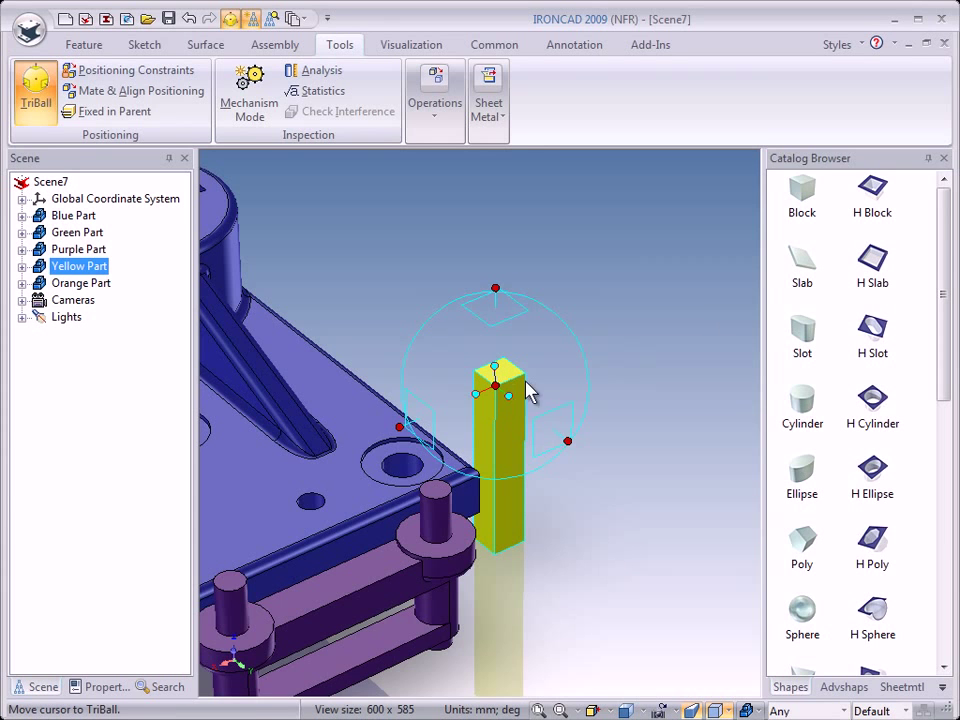
pyautogui.keyDown('shift'); pyautogui.moveTo(402, 364); pyautogui.dragTo(565, 406, button='middle'); pyautogui.keyUp('shift')
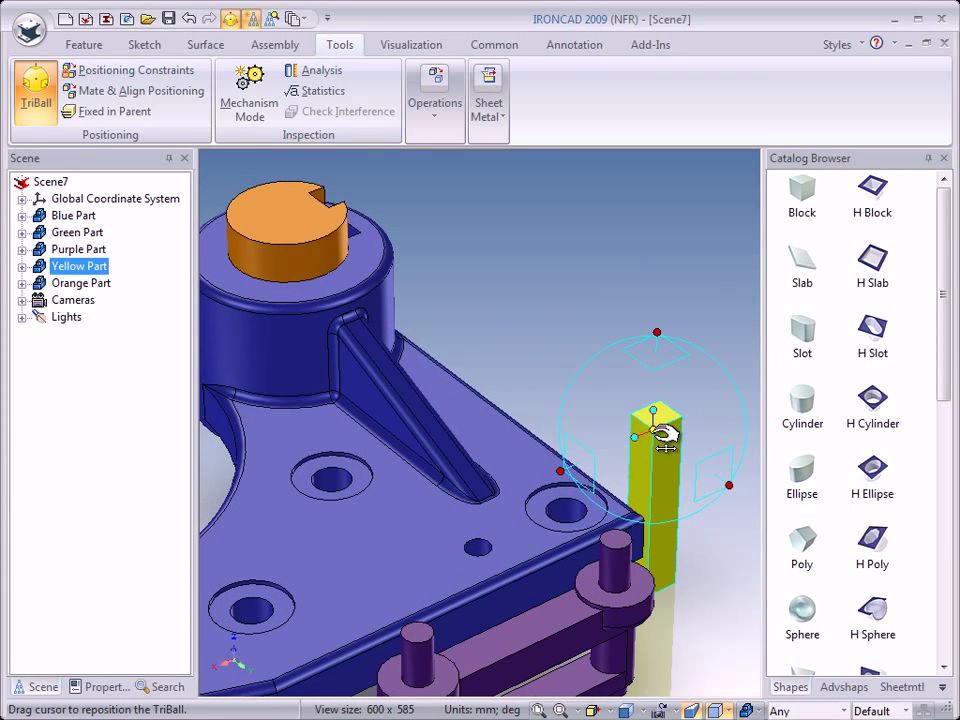
pyautogui.rightClick(665, 437)
pyautogui.click(674, 527)
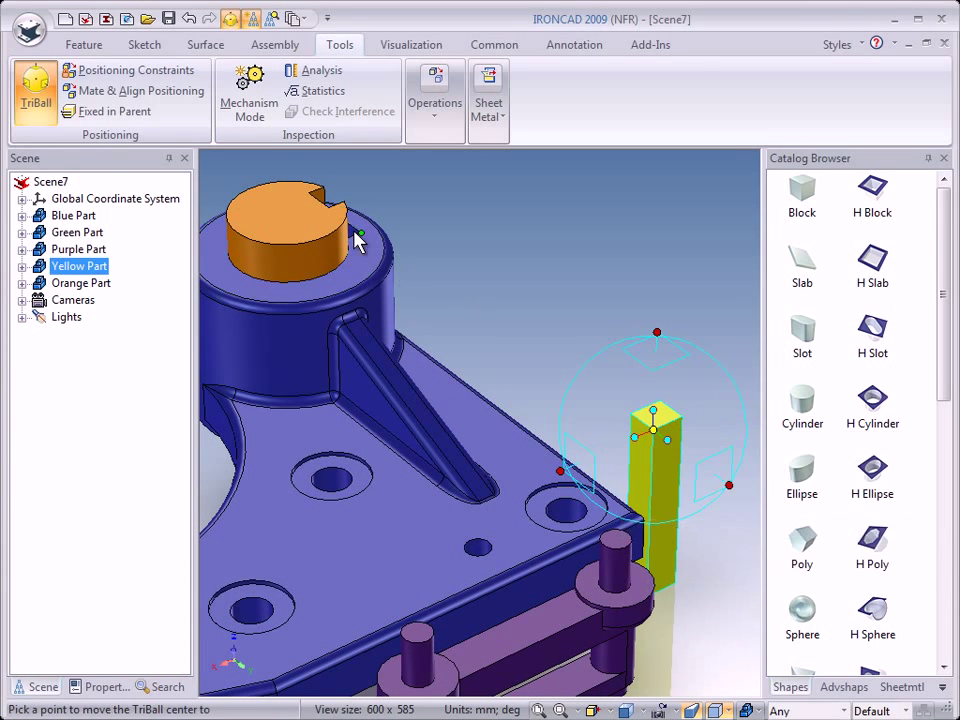
pyautogui.click(331, 209)
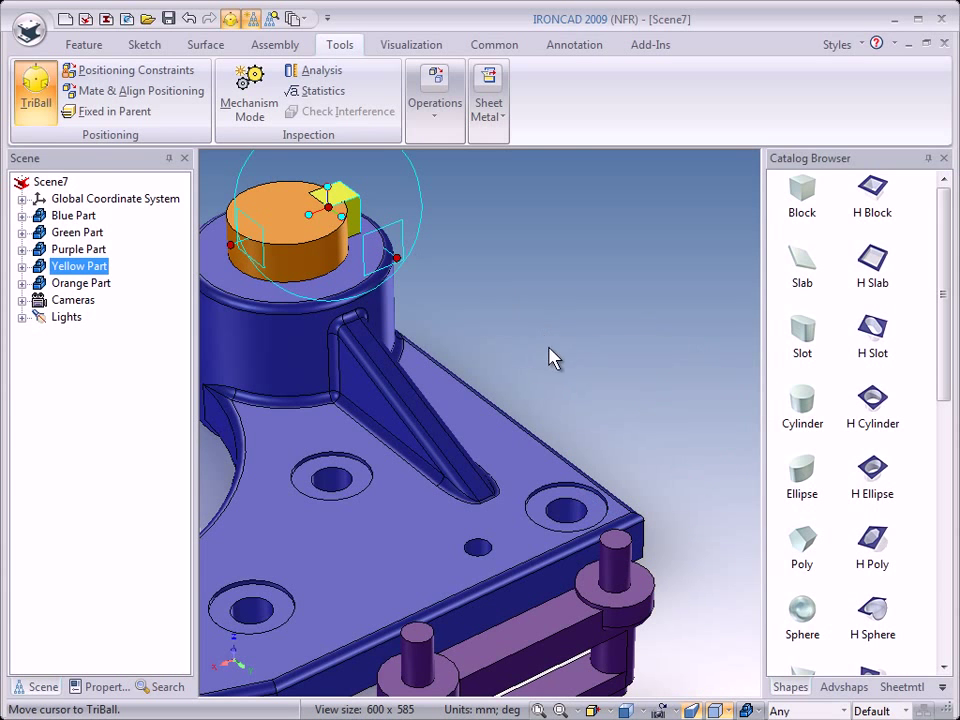
pyautogui.press('F10')
# - Activate the TriBall on the green part and orient it perpendicular to the upper face of the blue slotted block
pyautogui.keyDown('shift'); pyautogui.moveTo(266, 335); pyautogui.dragTo(712, 387, button='middle'); pyautogui.keyUp('shift')
pyautogui.click(497, 312)
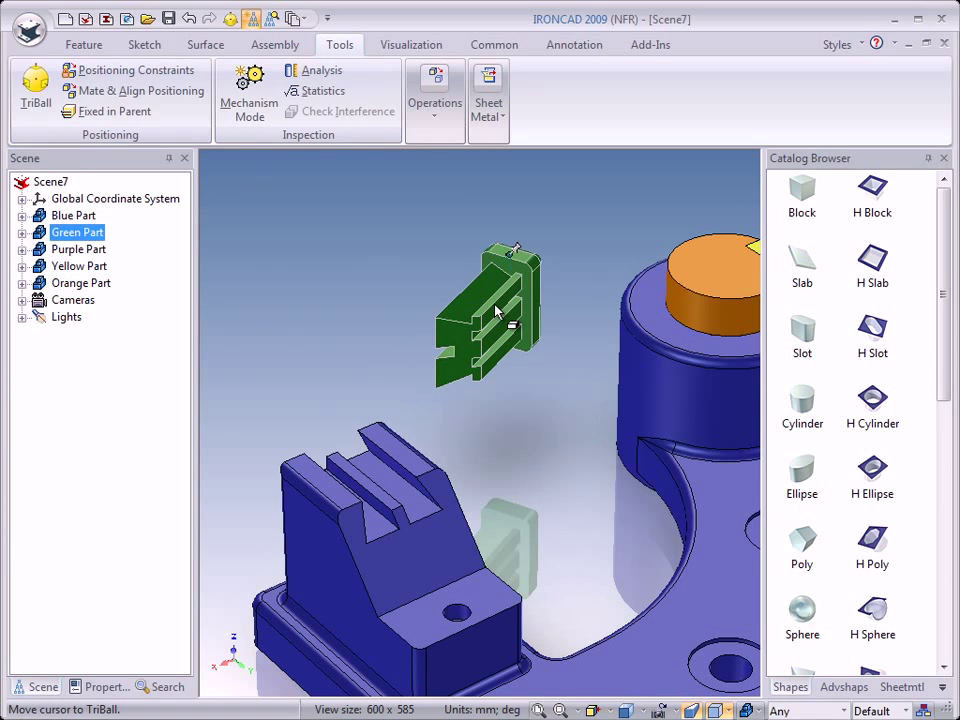
pyautogui.press('F10')
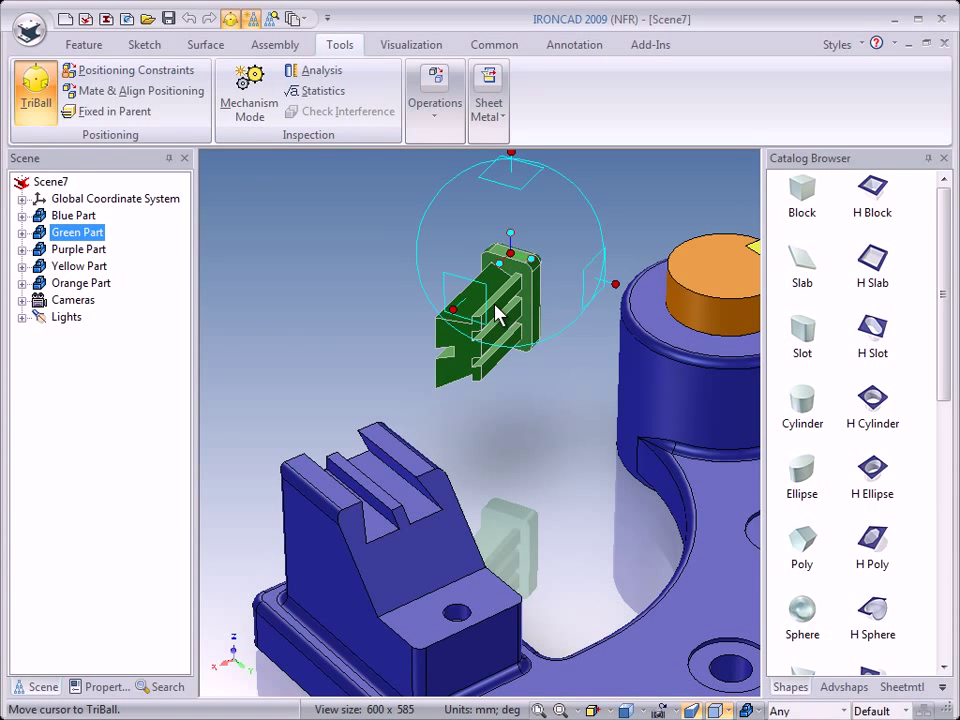
pyautogui.rightClick(511, 235)
pyautogui.click(463, 236)
pyautogui.rightClick(531, 260)
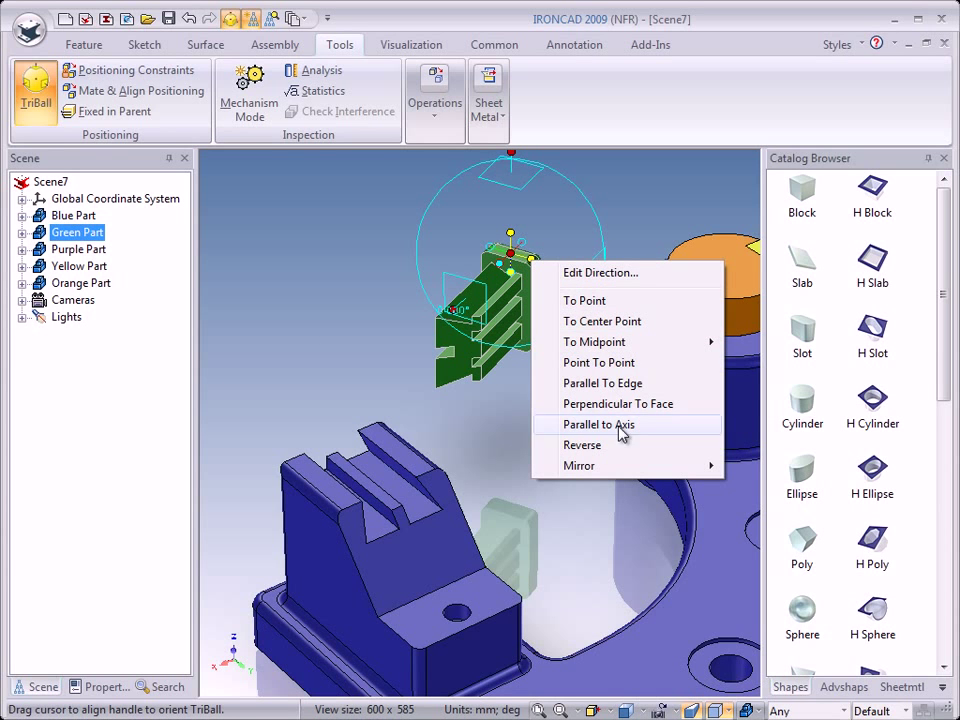
pyautogui.click(591, 405)
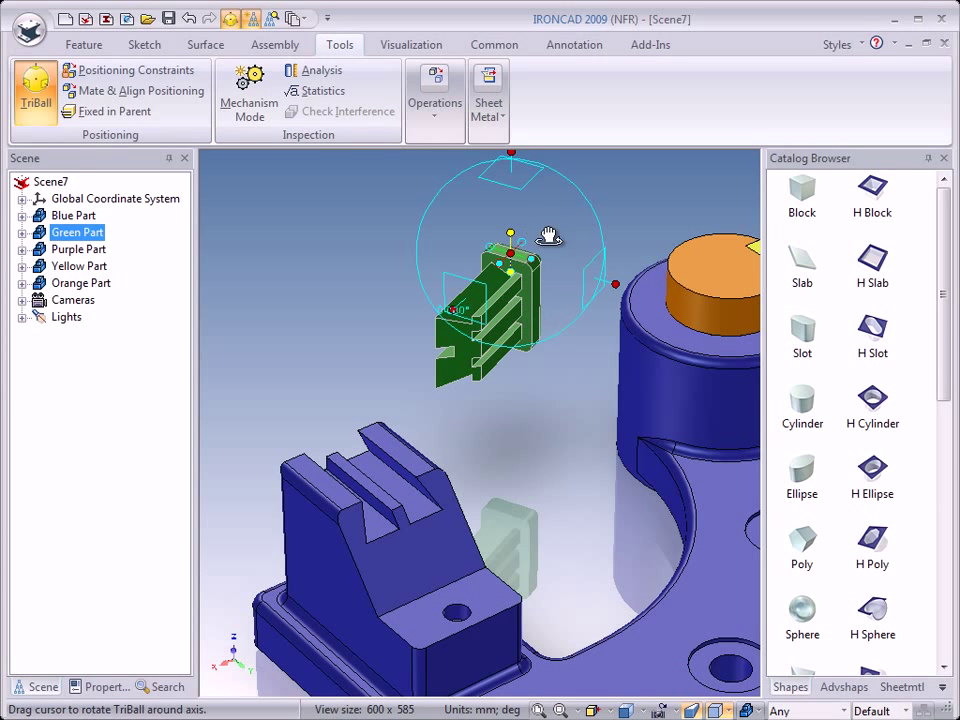
pyautogui.rightClick(534, 260)
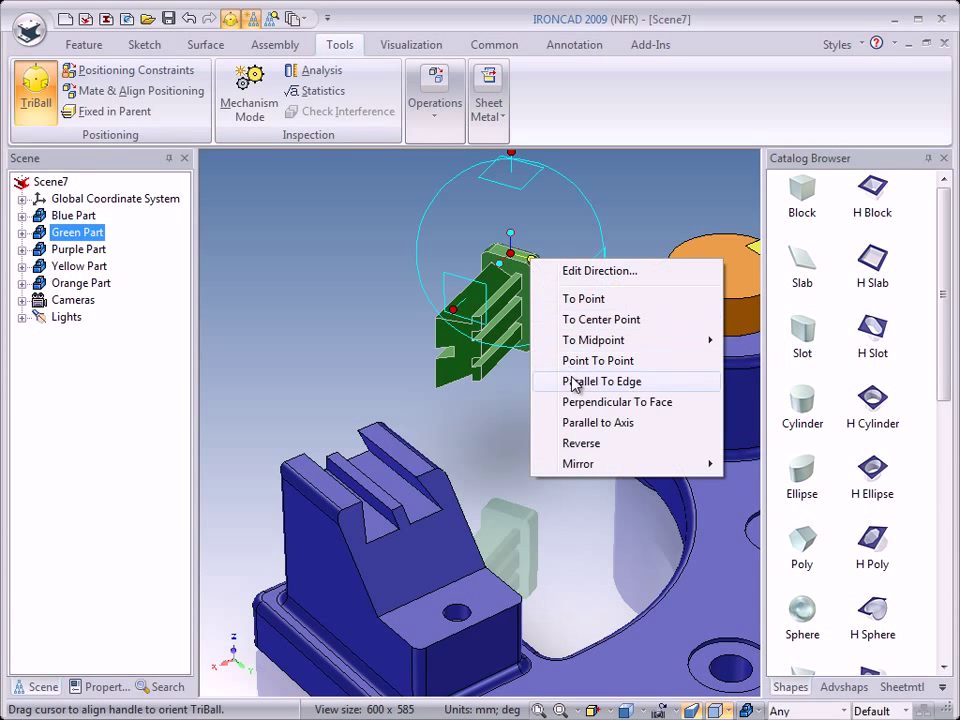
pyautogui.click(590, 402)
pyautogui.click(415, 468)
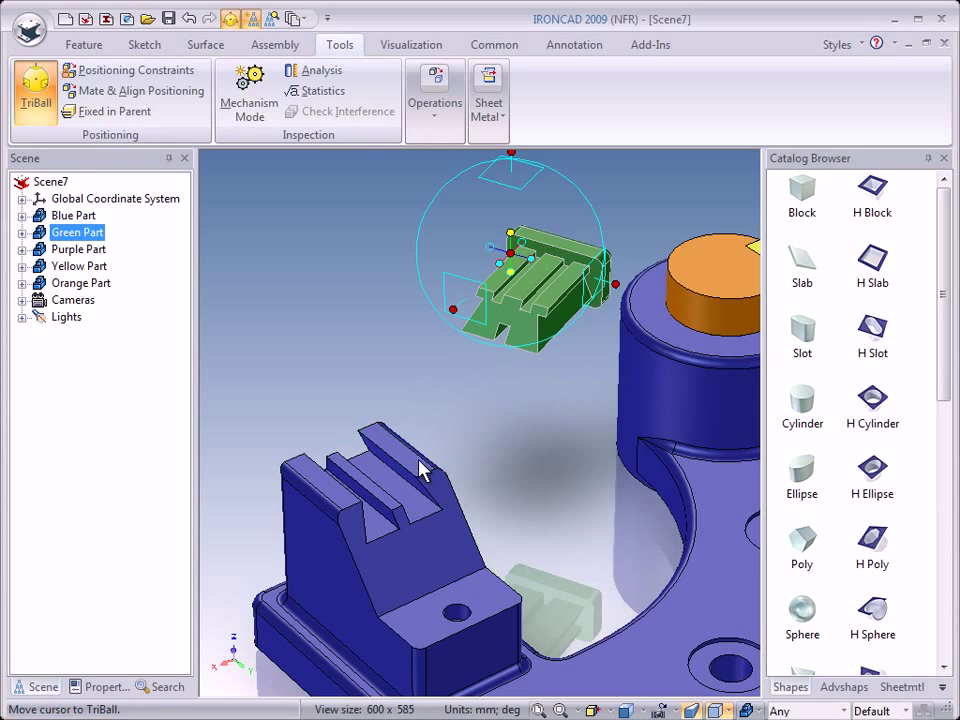
# - Orient the green part parallel to a slot edge on the blue block
pyautogui.rightClick(500, 264)
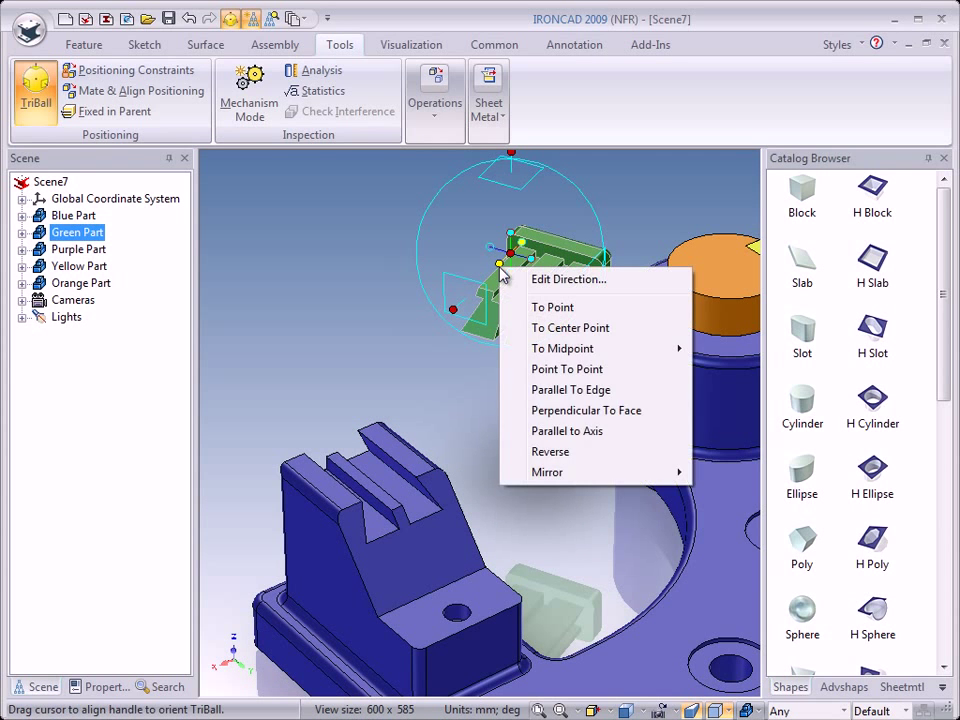
pyautogui.click(556, 390)
pyautogui.click(400, 475)
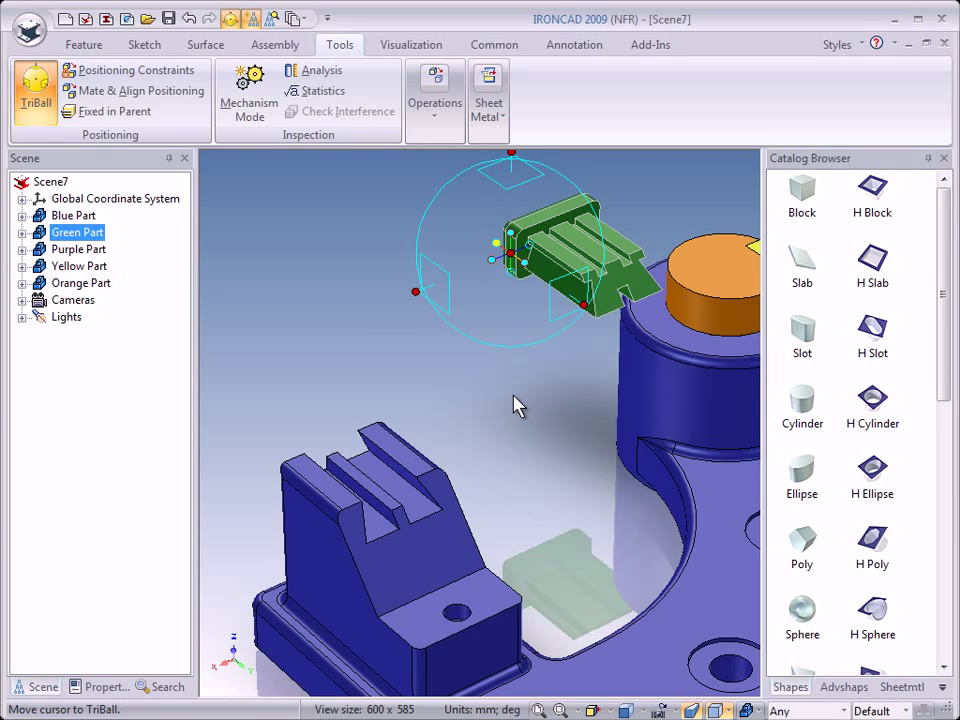
# - Relocate only the TriBall to the green part's lower end corner and move the part by it to the lower corner of the blue block's slot
pyautogui.rightClick(510, 256)
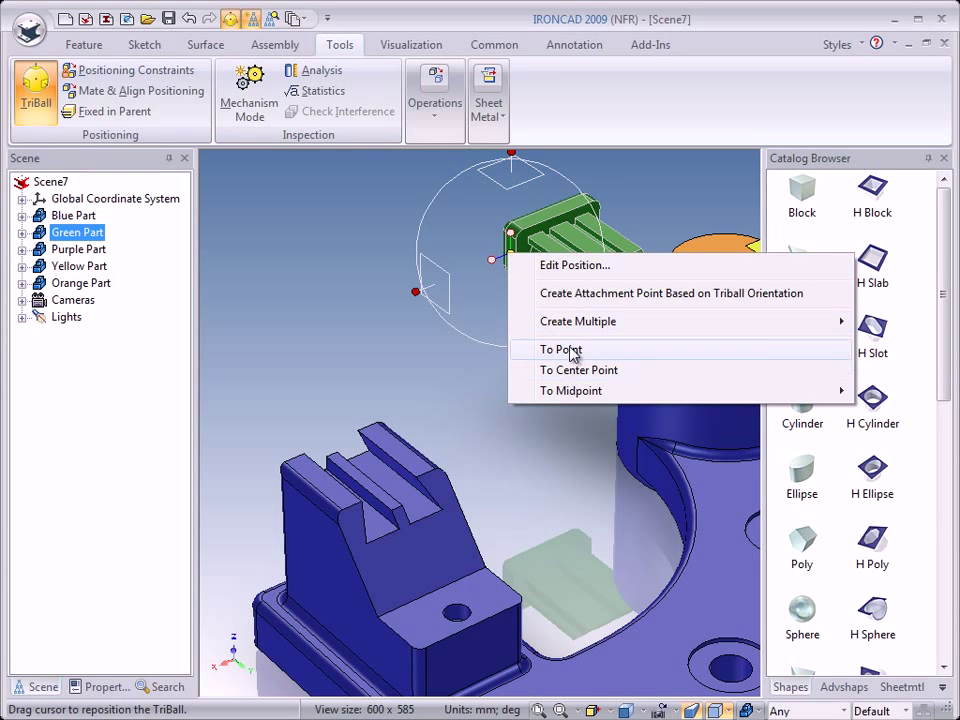
pyautogui.click(572, 350)
pyautogui.click(604, 322)
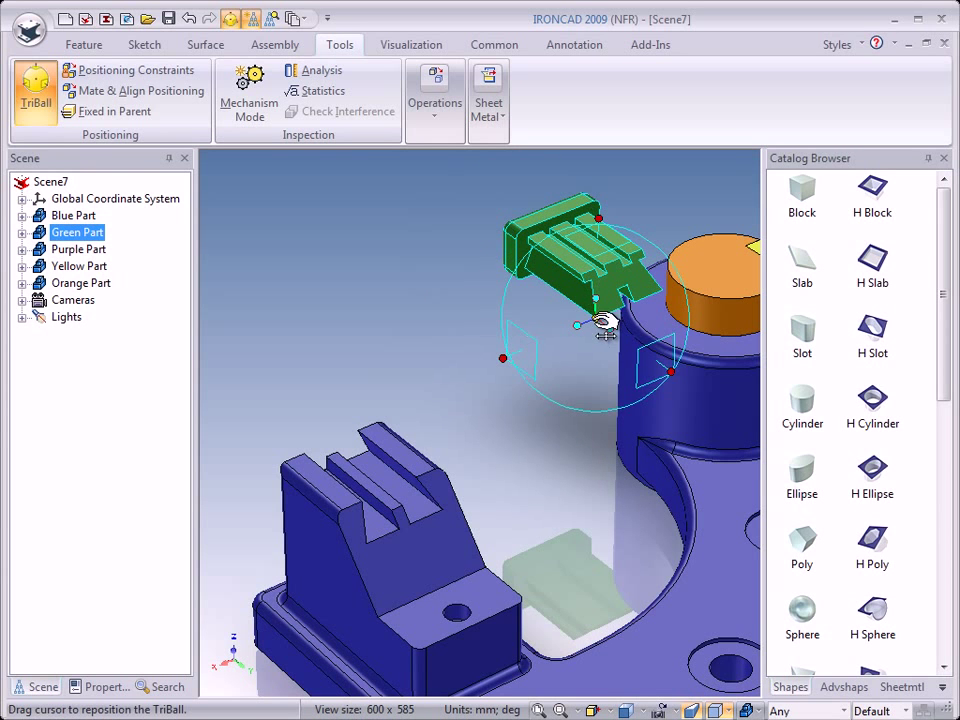
pyautogui.rightClick(600, 325)
pyautogui.click(580, 437)
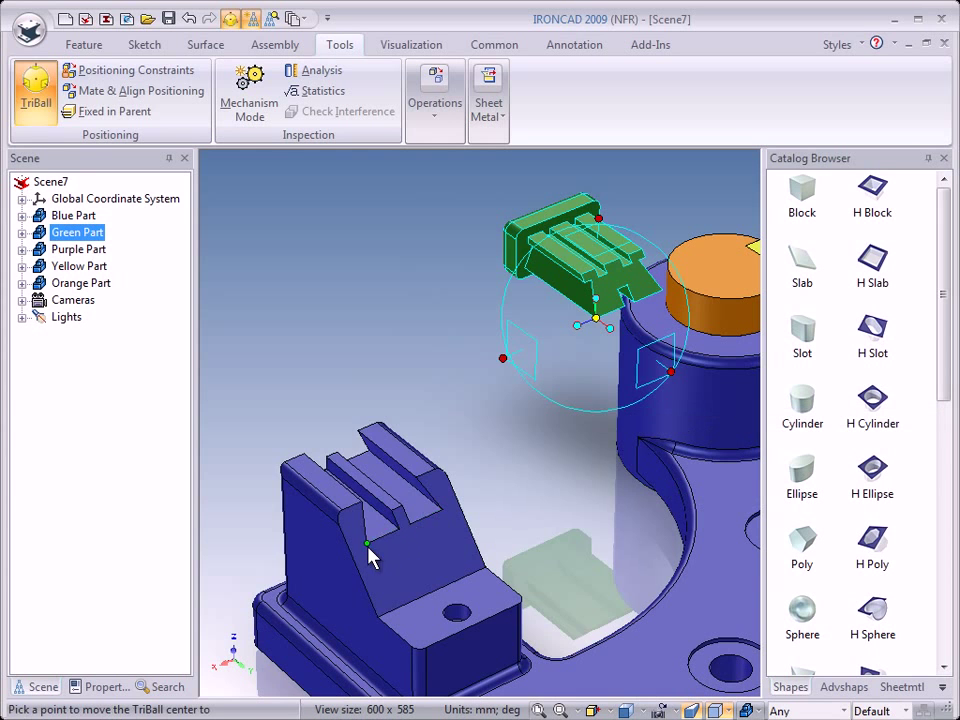
pyautogui.click(367, 544)
pyautogui.click(516, 482)
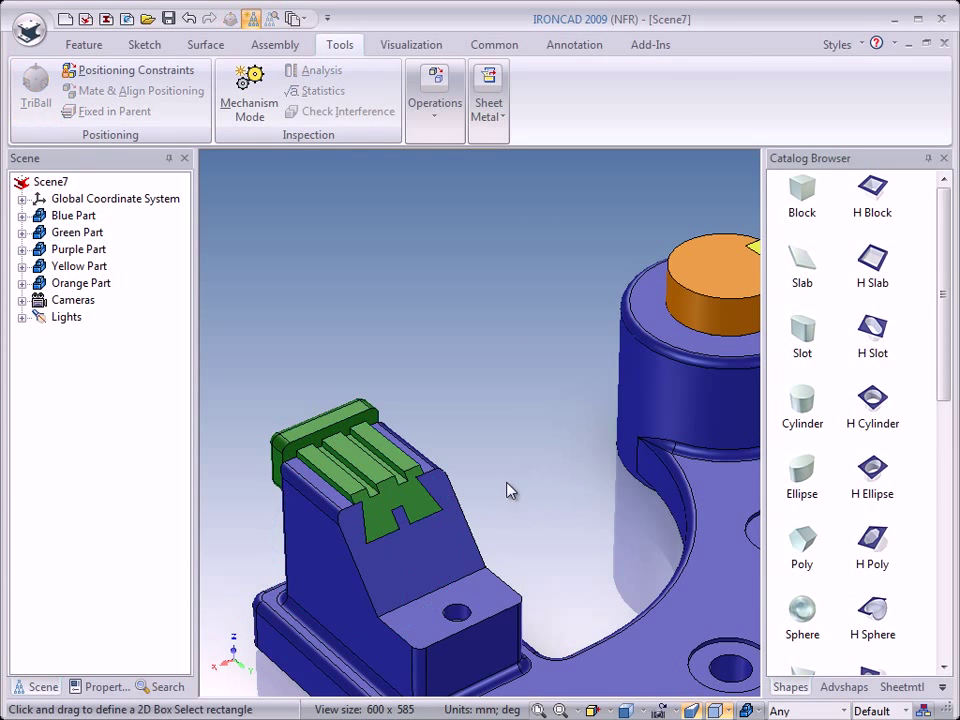
# - Activate the TriBall on the purple part and reverse the part along the vertical axis so its pins face the blue plate
pyautogui.press('F3')
pyautogui.moveTo(564, 542)
pyautogui.mouseDown()
pyautogui.moveTo(499, 459)
pyautogui.moveTo(560, 534)
pyautogui.mouseUp()
pyautogui.press('F3')
pyautogui.moveTo(589, 540); pyautogui.dragTo(321, 349, button='middle')
pyautogui.scroll(2, 466, 340)
pyautogui.click(489, 334)
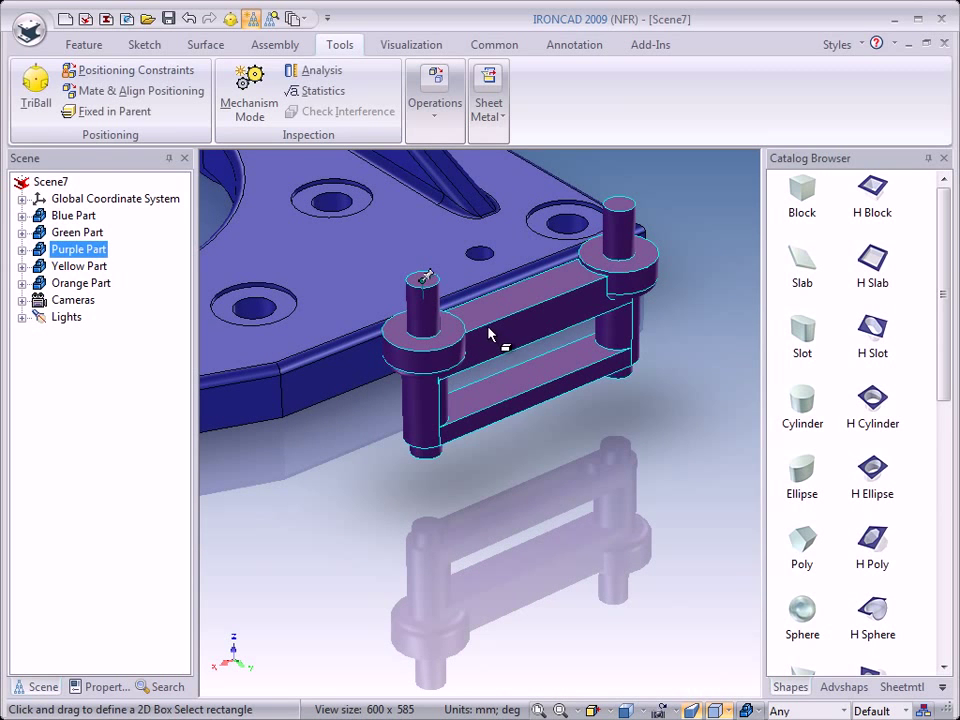
pyautogui.press('F10')
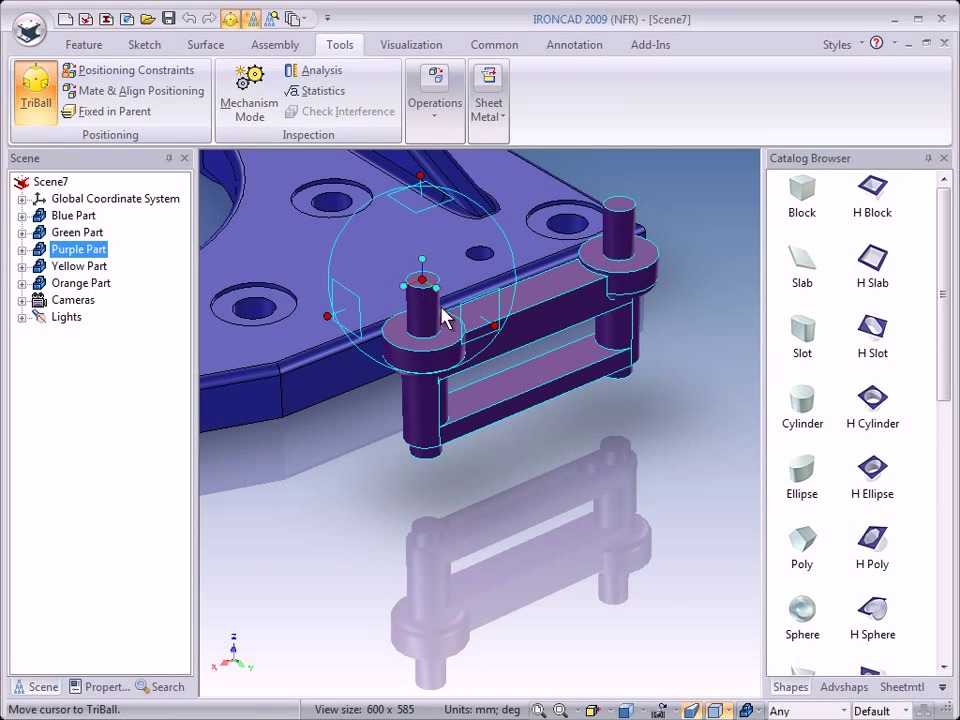
pyautogui.rightClick(423, 263)
pyautogui.click(472, 445)
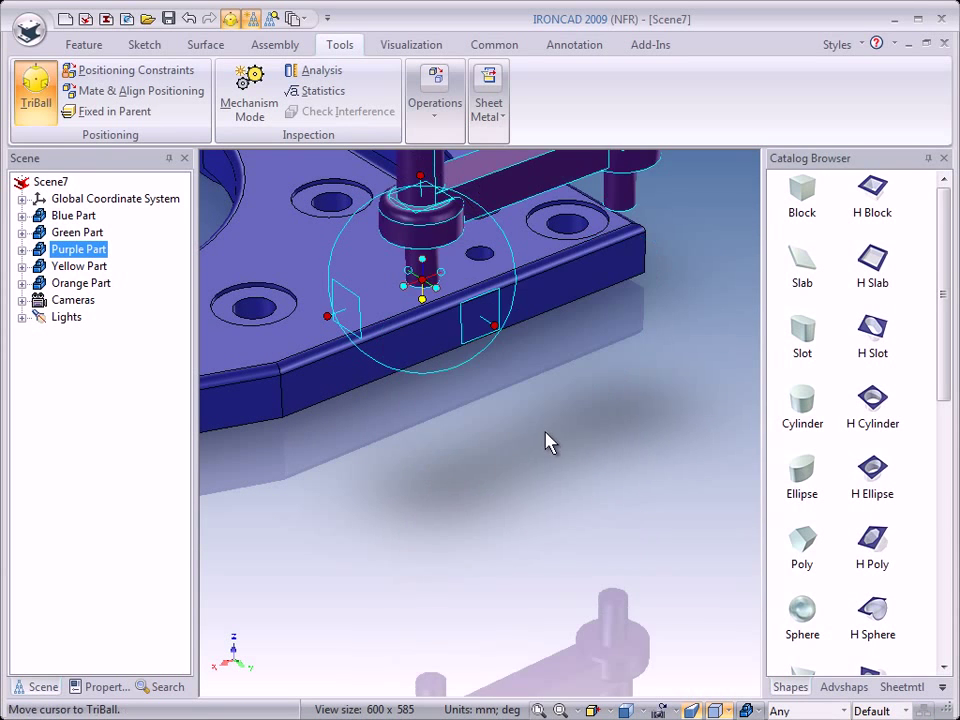
# - Orient the purple part with Point To Point along the line between the two counterbored holes in the blue plate
pyautogui.rightClick(442, 273)
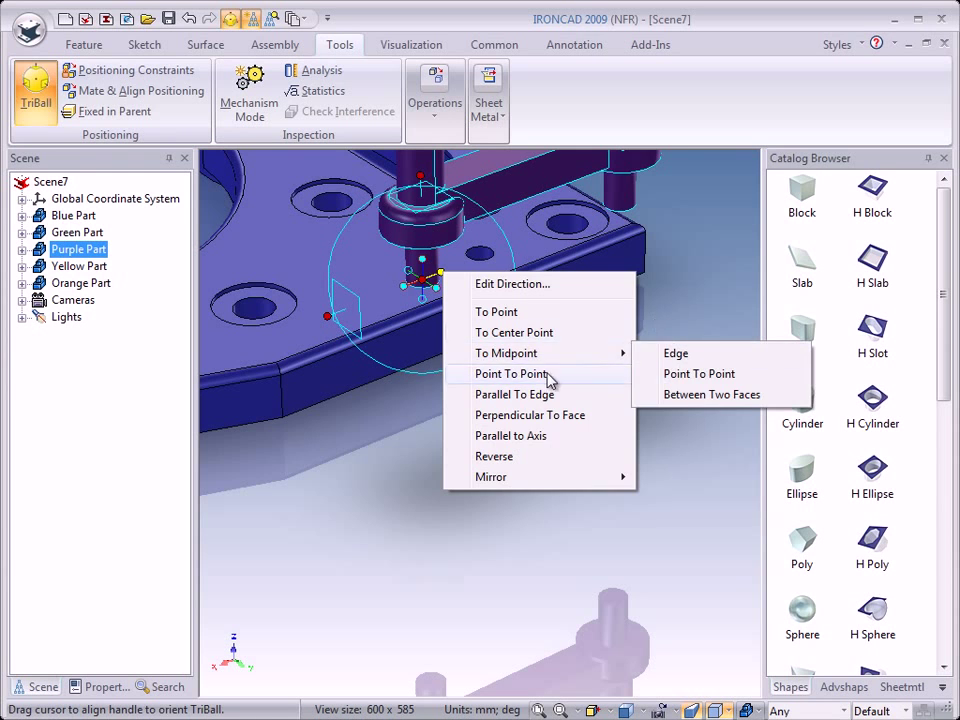
pyautogui.click(591, 374)
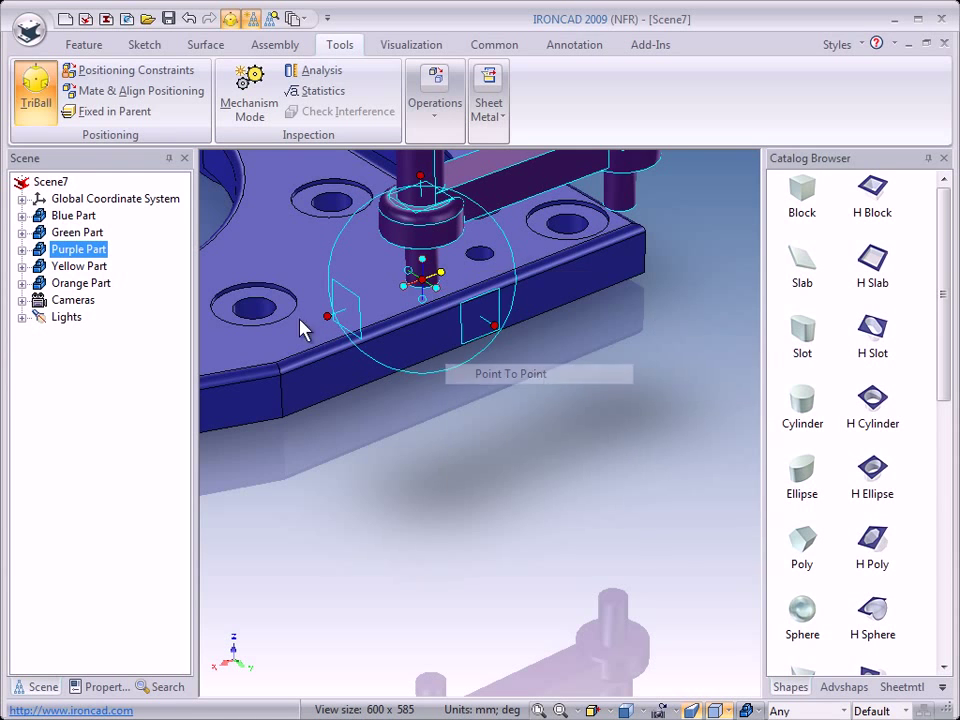
pyautogui.click(331, 204)
# - Relocate only the TriBall to the center of the purple part's near collar and move the part to the near counterbored hole's center point
pyautogui.moveTo(519, 429); pyautogui.dragTo(577, 558, button='middle')
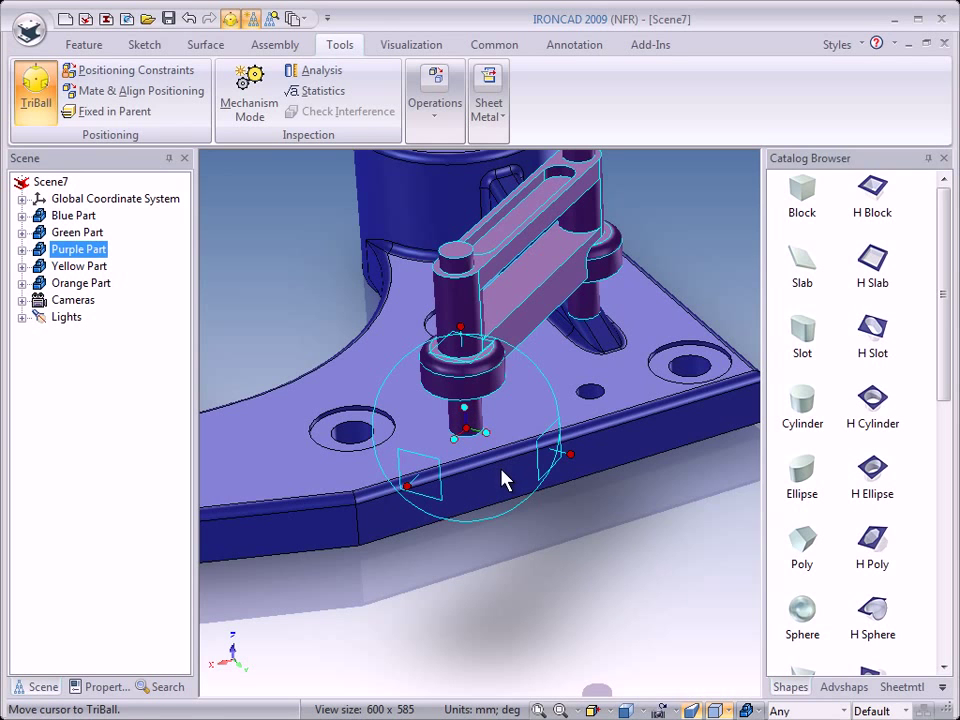
pyautogui.rightClick(468, 430)
pyautogui.click(531, 547)
pyautogui.click(478, 412)
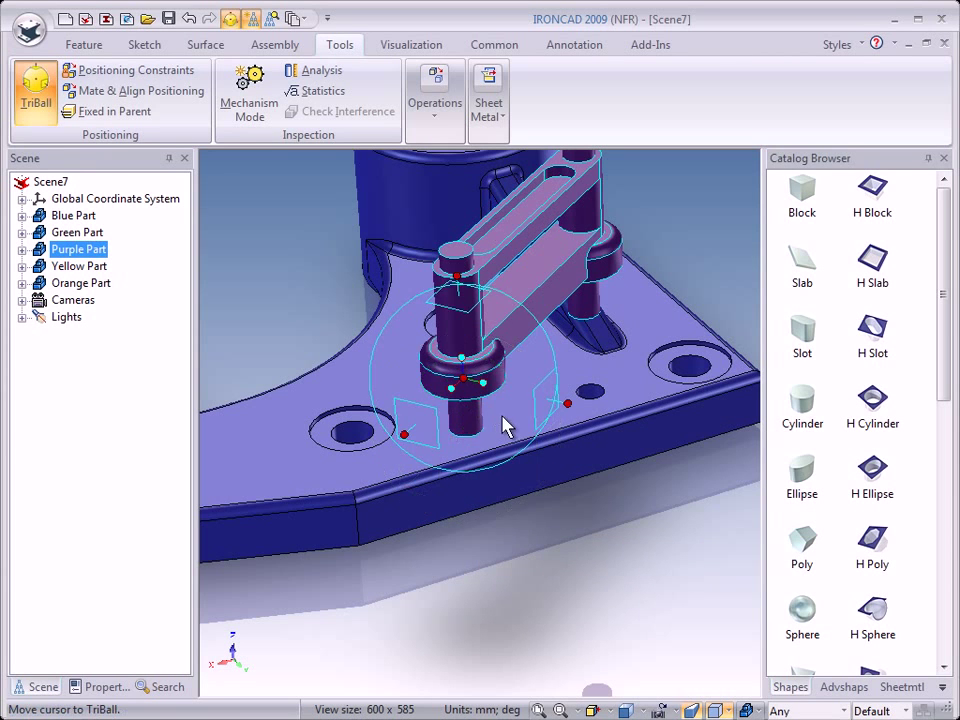
pyautogui.rightClick(465, 386)
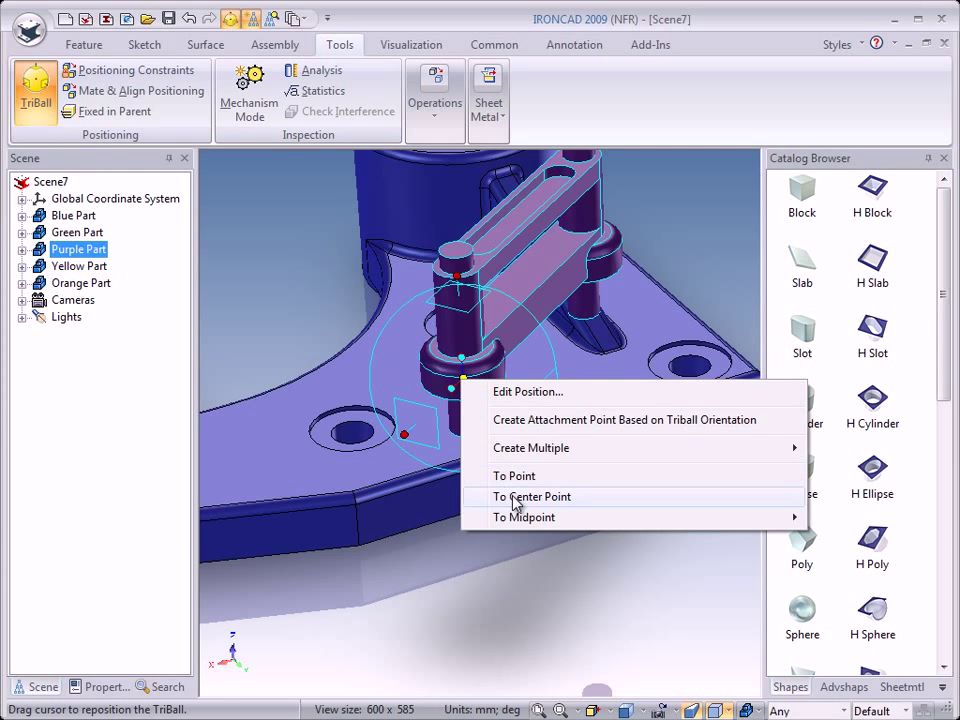
pyautogui.click(513, 498)
pyautogui.click(359, 453)
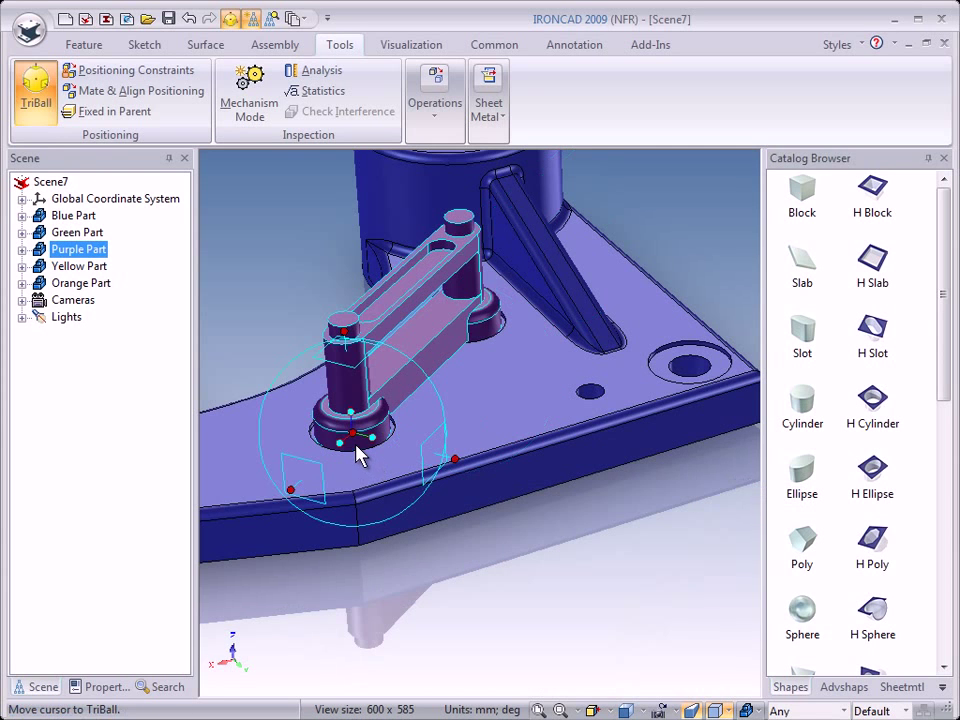
pyautogui.click(530, 540)
pyautogui.scroll(-3, 455, 450)
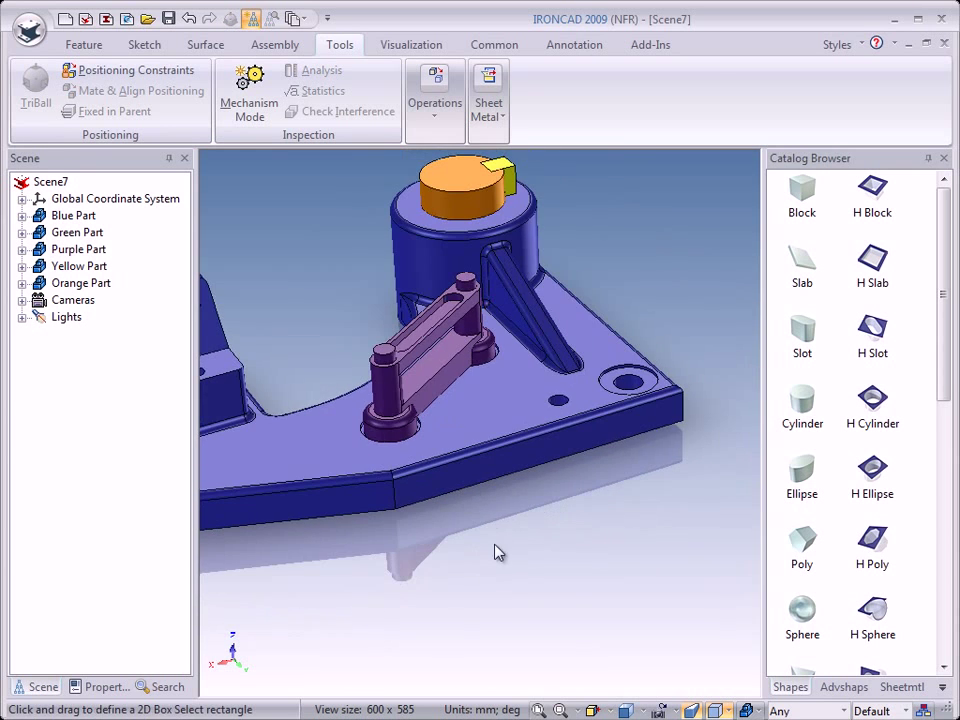
pyautogui.scroll(-3, 480, 574)
pyautogui.moveTo(480, 574); pyautogui.dragTo(506, 506, button='middle')
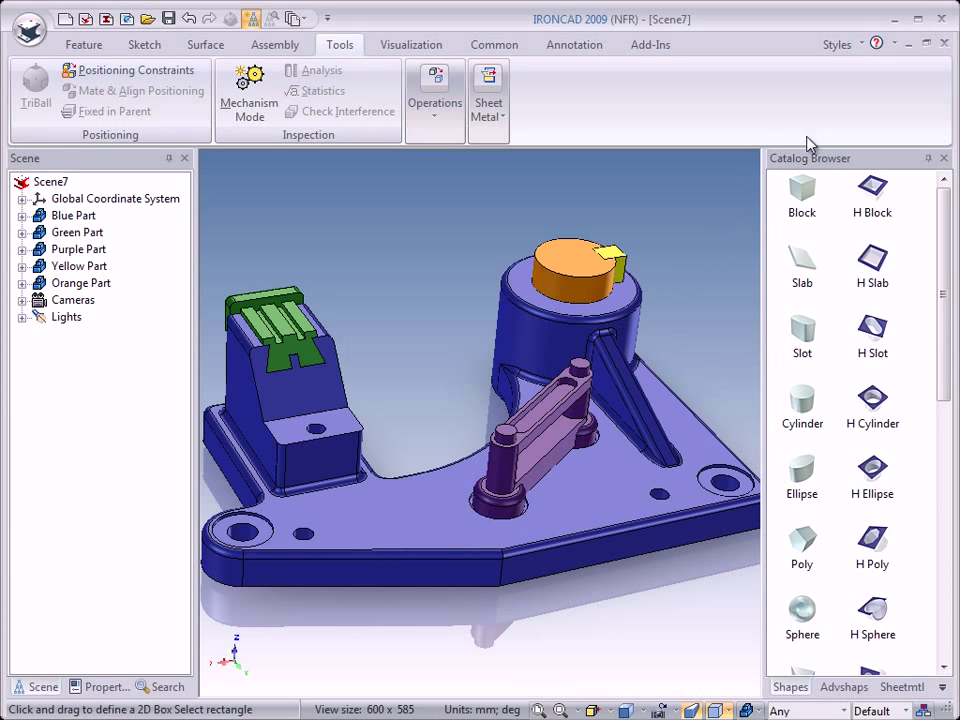
# - Close the finished scene without saving and create a new scene from the Triball1 tutorial template
pyautogui.click(945, 45)
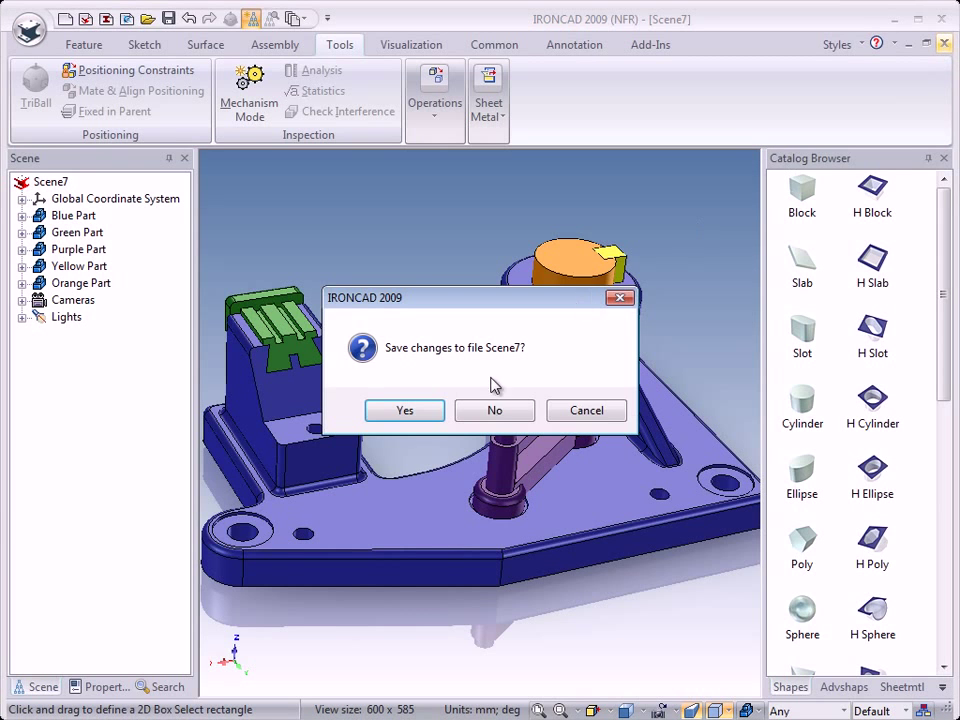
pyautogui.click(494, 412)
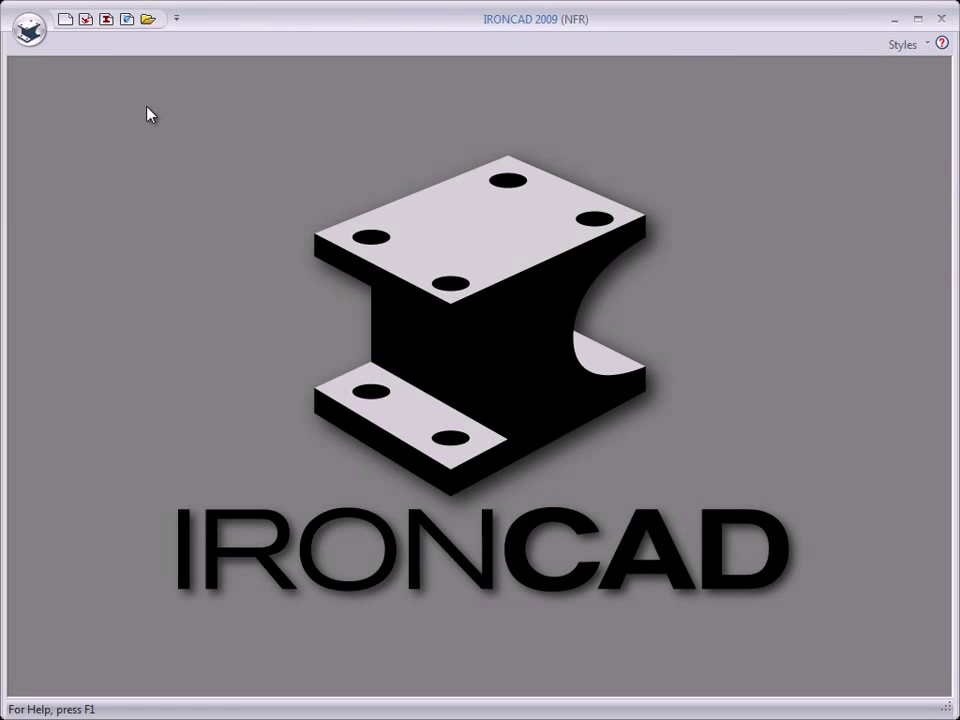
pyautogui.click(65, 19)
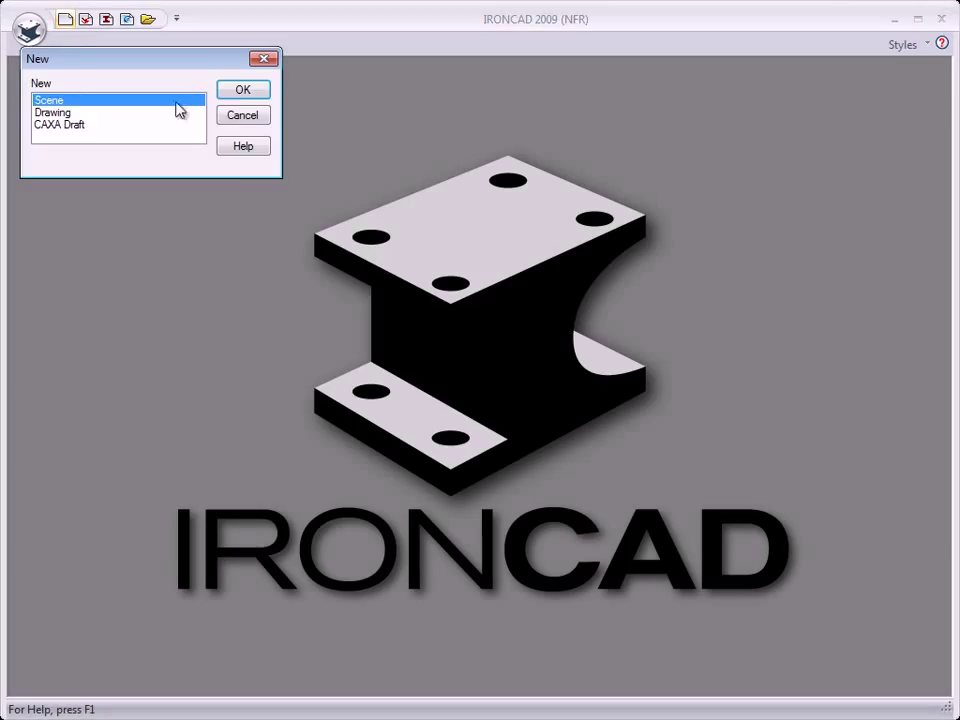
pyautogui.click(242, 92)
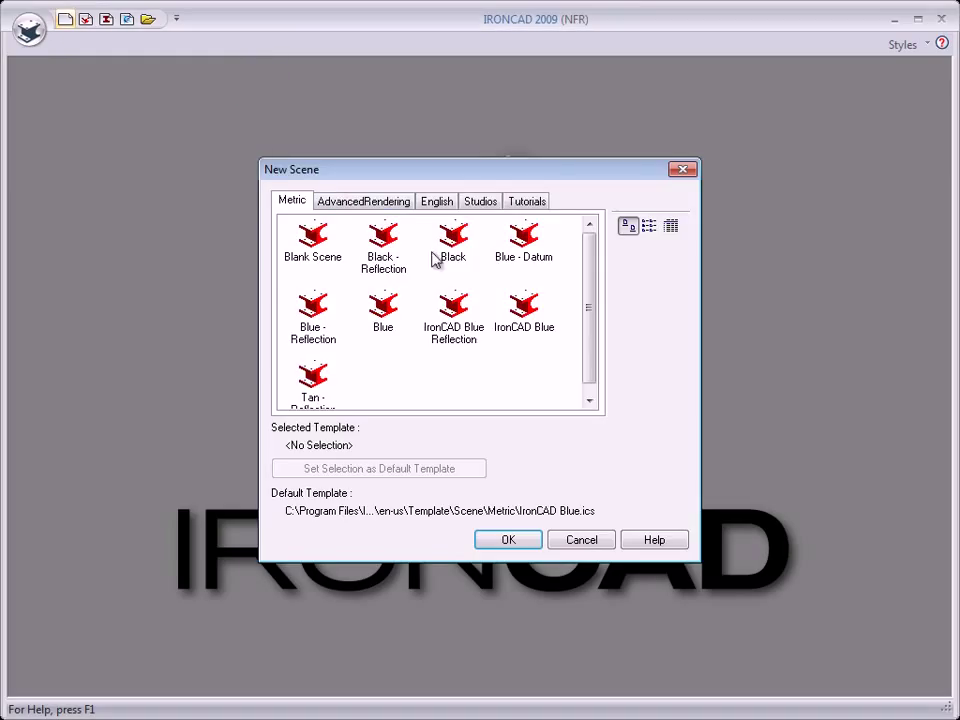
pyautogui.click(525, 201)
pyautogui.click(455, 305)
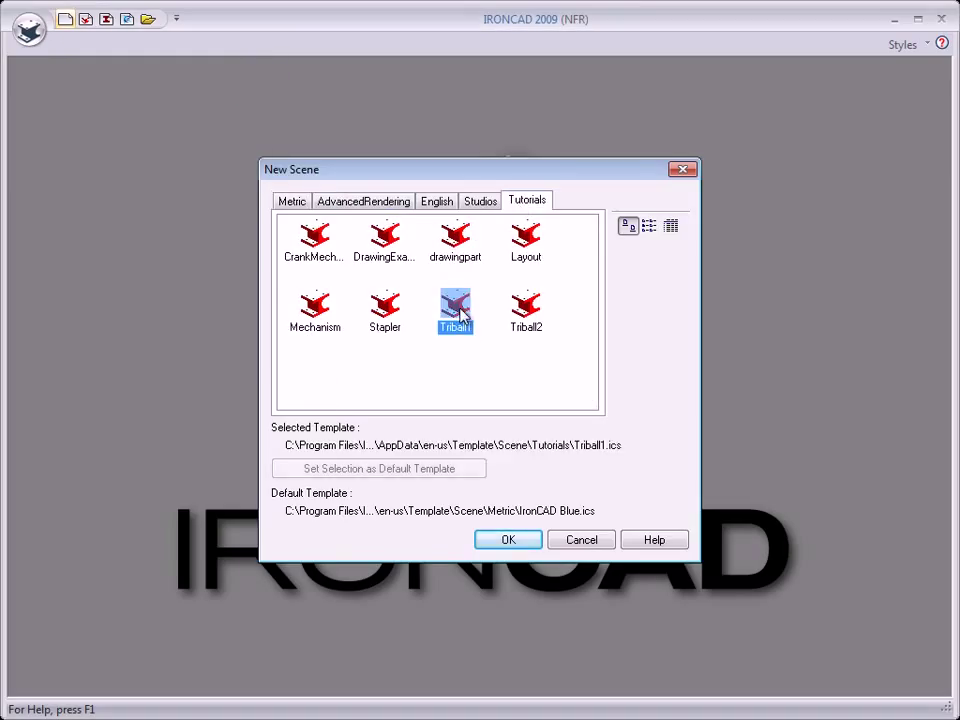
pyautogui.click(508, 540)
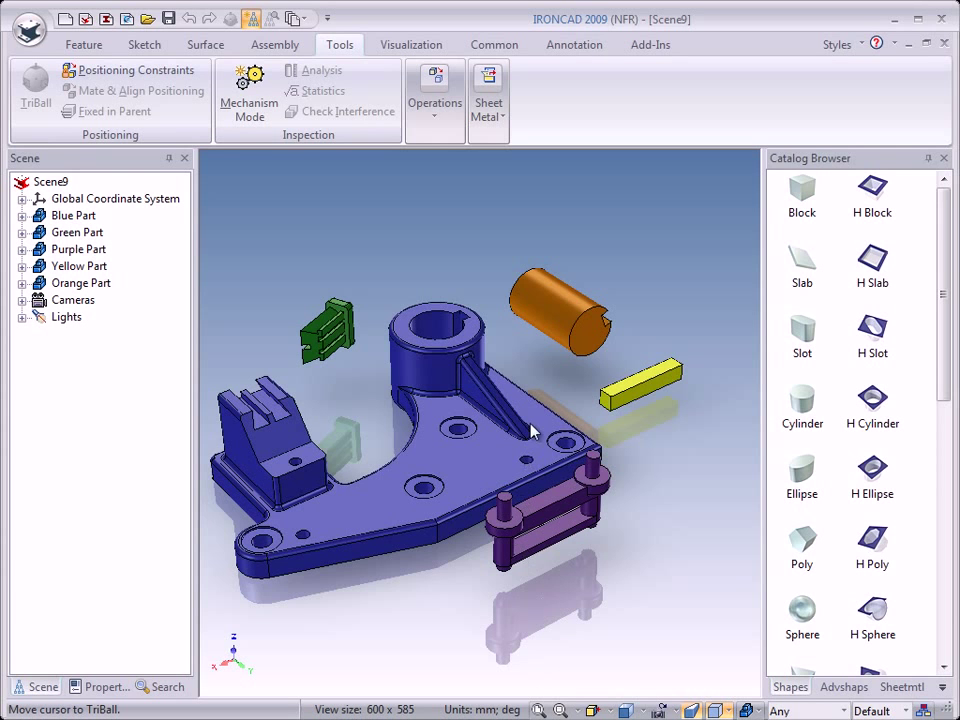
# - Activate the TriBall on the orange part
pyautogui.click(563, 321)
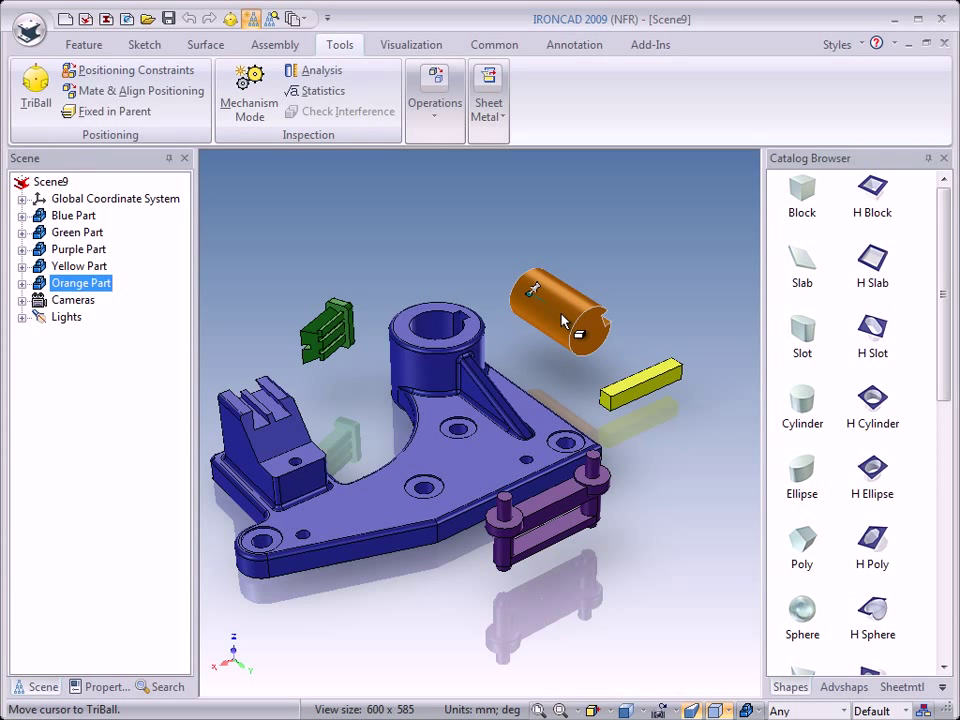
pyautogui.press('F10')
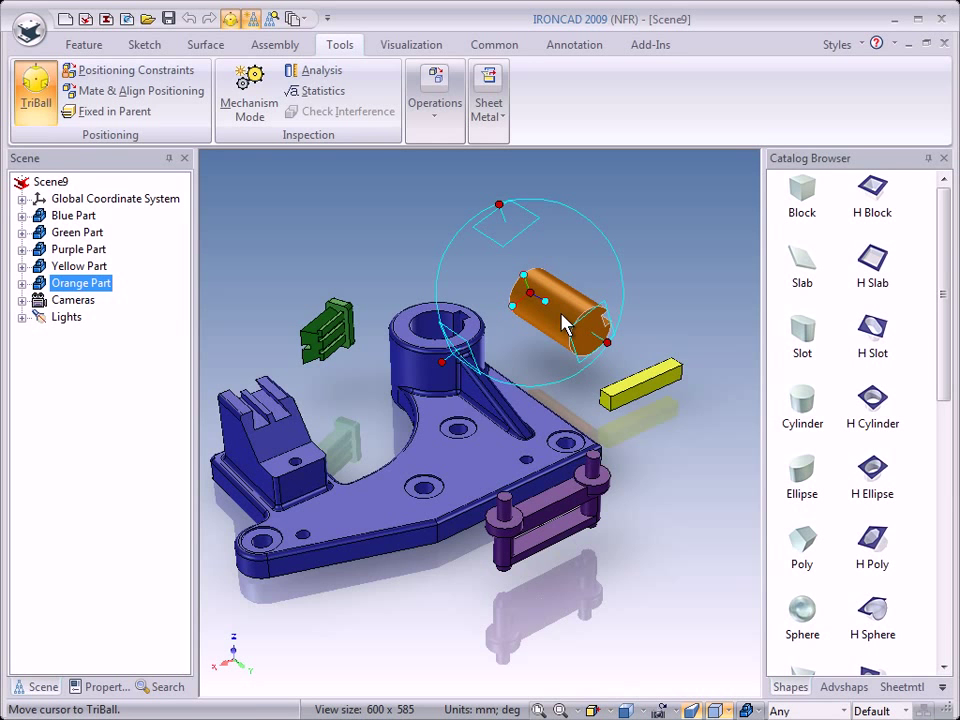
pyautogui.keyDown('shift'); pyautogui.moveTo(560, 324); pyautogui.dragTo(561, 208, button='middle'); pyautogui.keyUp('shift')
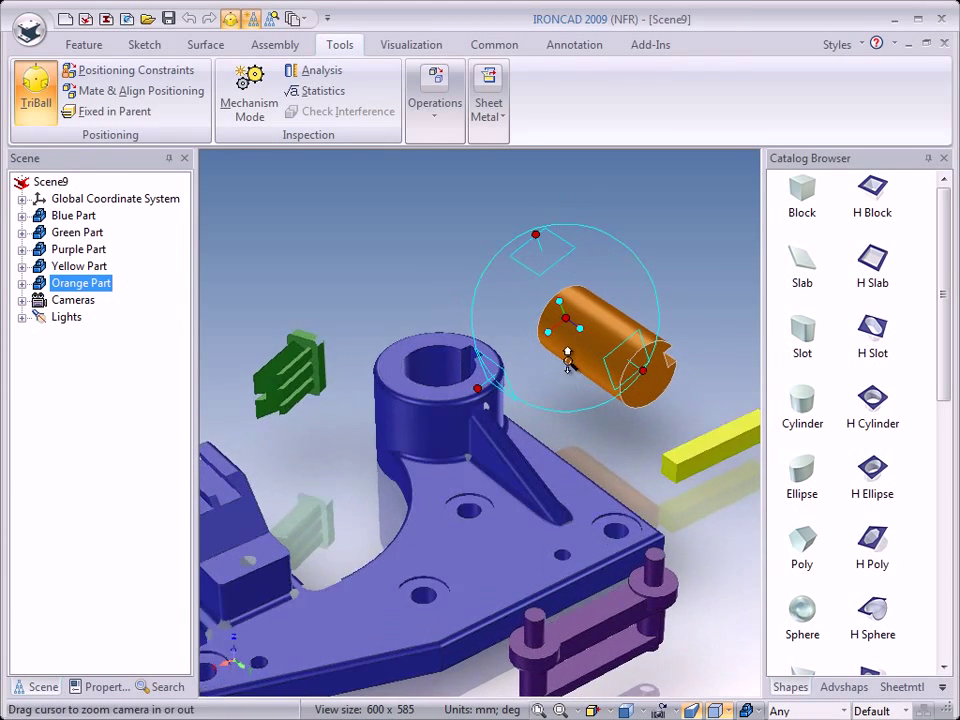
pyautogui.keyDown('ctrl'); pyautogui.moveTo(568, 367); pyautogui.dragTo(579, 272, button='middle'); pyautogui.keyUp('ctrl')
pyautogui.keyDown('shift'); pyautogui.moveTo(598, 333); pyautogui.dragTo(558, 378, button='middle'); pyautogui.keyUp('shift')
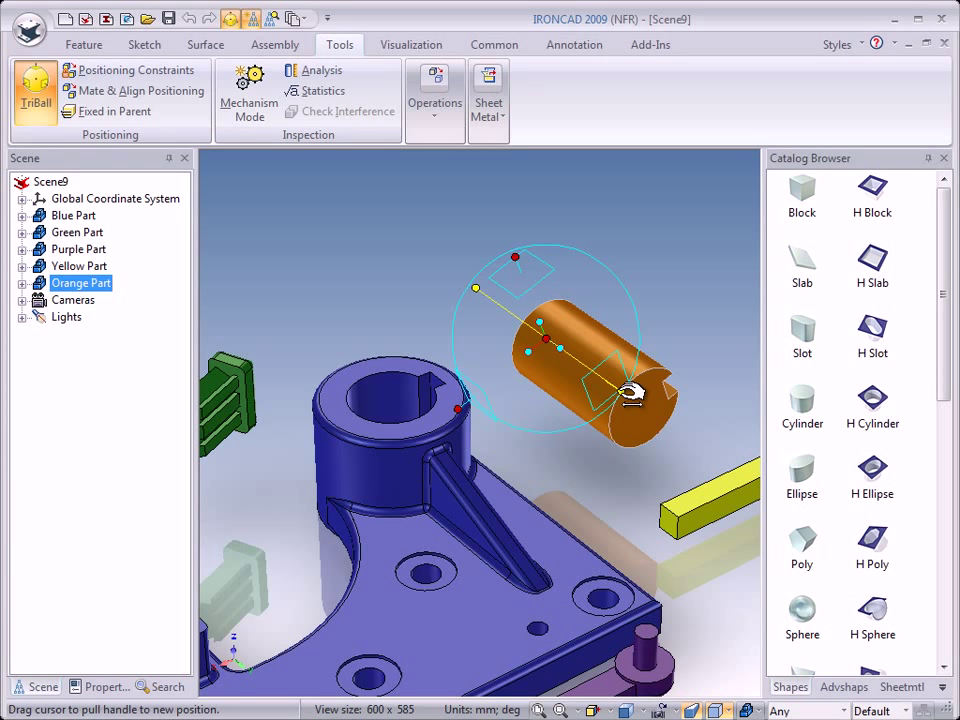
# - Try sliding the orange part along the TriBall's lengthwise outer handle and rotating it about that axis, and cancel the rotation
pyautogui.moveTo(631, 393); pyautogui.dragTo(634, 392)
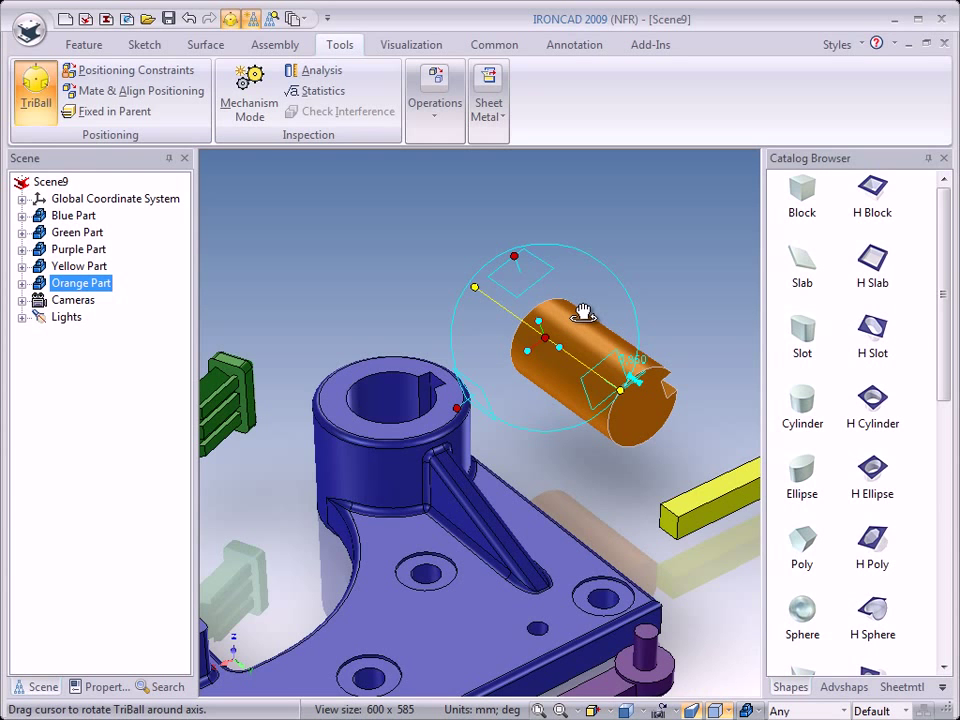
pyautogui.moveTo(574, 319); pyautogui.dragTo(601, 316)
pyautogui.moveTo(601, 316); pyautogui.dragTo(576, 327, button='right')
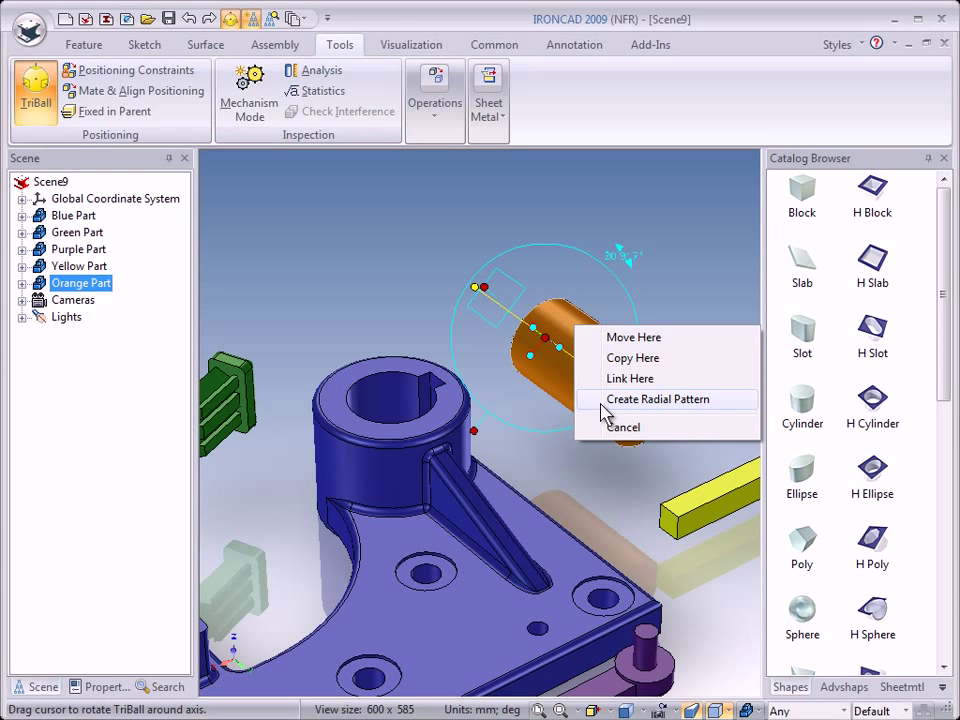
pyautogui.click(621, 428)
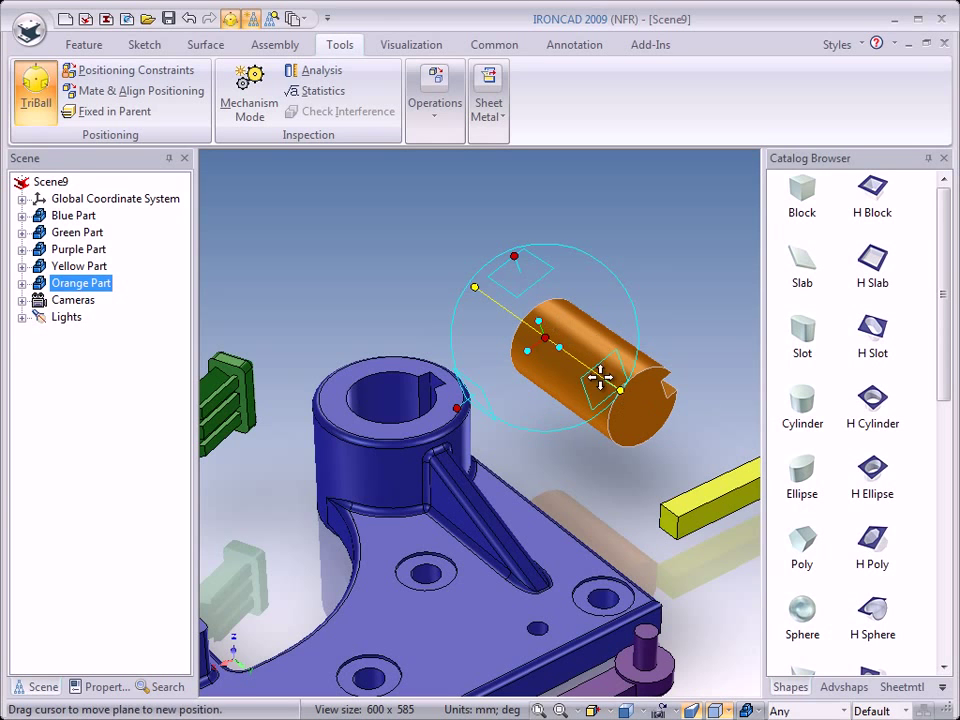
# - Try moving the orange part along the TriBall's other outer handles, release the axis and call up the inner handle's orientation commands
pyautogui.click(518, 258)
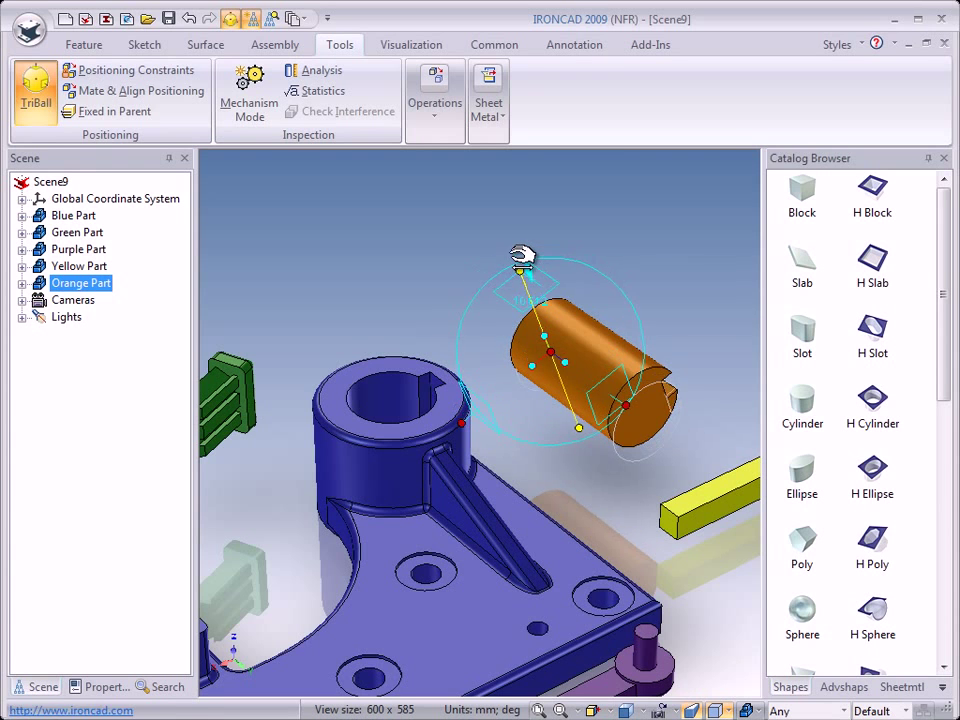
pyautogui.click(457, 405)
pyautogui.click(658, 264)
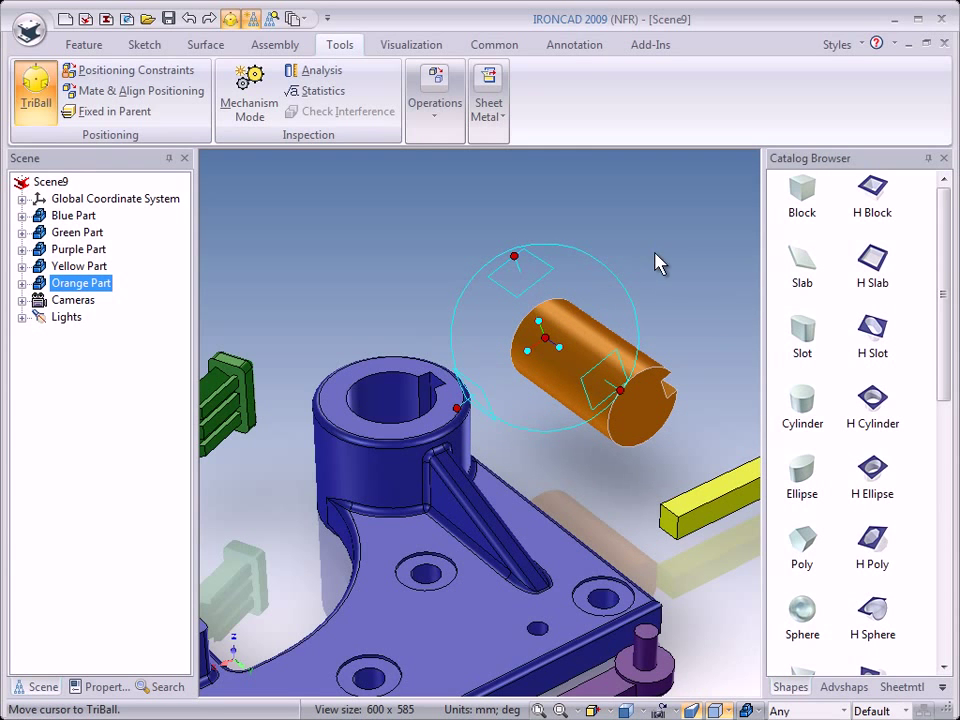
pyautogui.rightClick(560, 349)
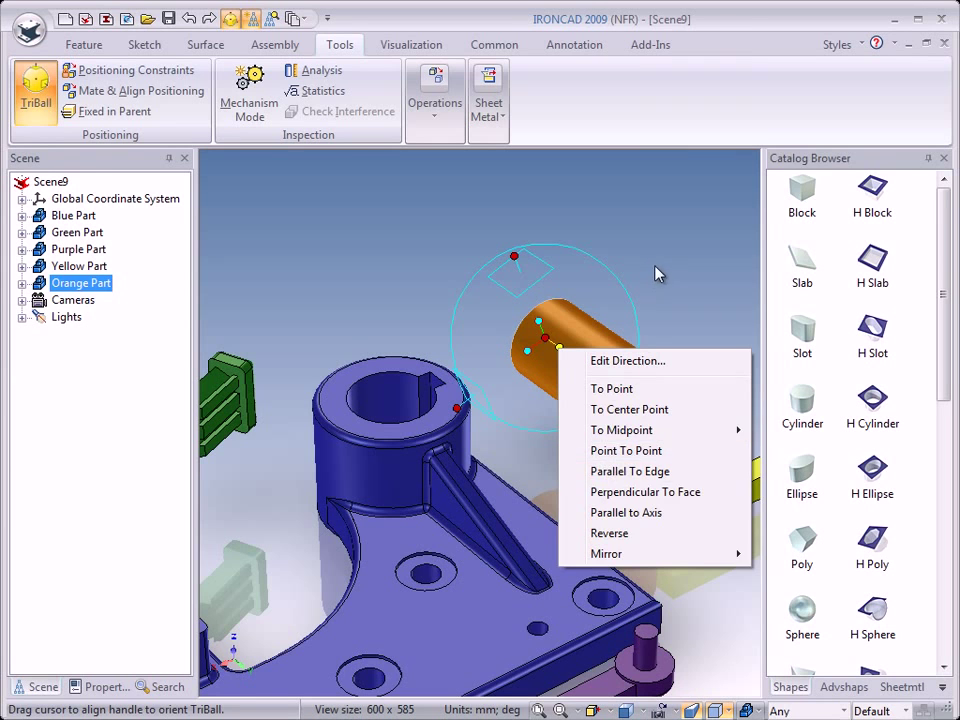
pyautogui.click(606, 451)
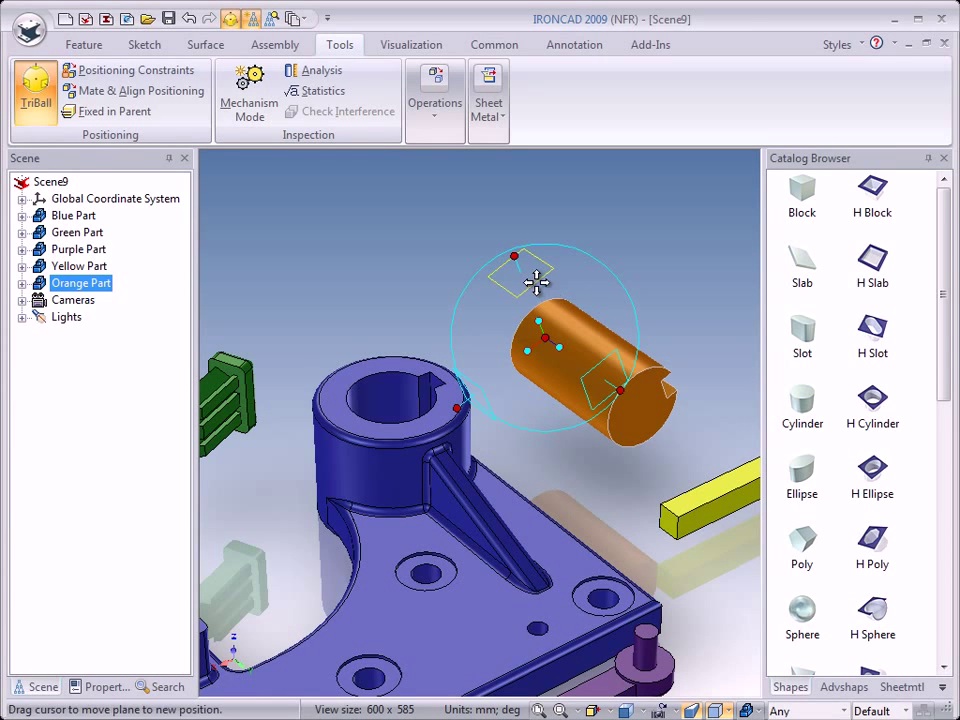
# - Move the orange part freely within each of the TriBall's plane handles
pyautogui.moveTo(537, 283)
pyautogui.mouseDown()
pyautogui.moveTo(591, 236)
pyautogui.moveTo(534, 221)
pyautogui.moveTo(483, 241)
pyautogui.moveTo(489, 294)
pyautogui.moveTo(591, 270)
pyautogui.moveTo(540, 223)
pyautogui.moveTo(473, 259)
pyautogui.moveTo(469, 304)
pyautogui.moveTo(555, 306)
pyautogui.moveTo(583, 259)
pyautogui.moveTo(498, 237)
pyautogui.moveTo(486, 287)
pyautogui.moveTo(454, 244)
pyautogui.moveTo(493, 274)
pyautogui.moveTo(465, 260)
pyautogui.moveTo(426, 279)
pyautogui.moveTo(399, 262)
pyautogui.moveTo(537, 268)
pyautogui.mouseUp()
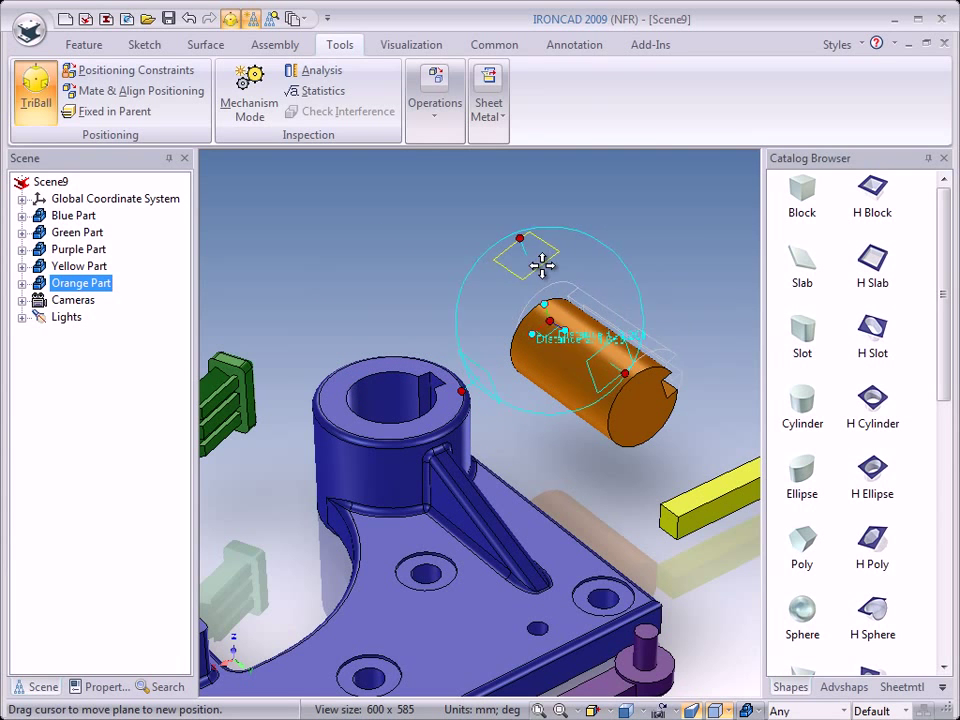
pyautogui.moveTo(520, 262); pyautogui.dragTo(541, 262)
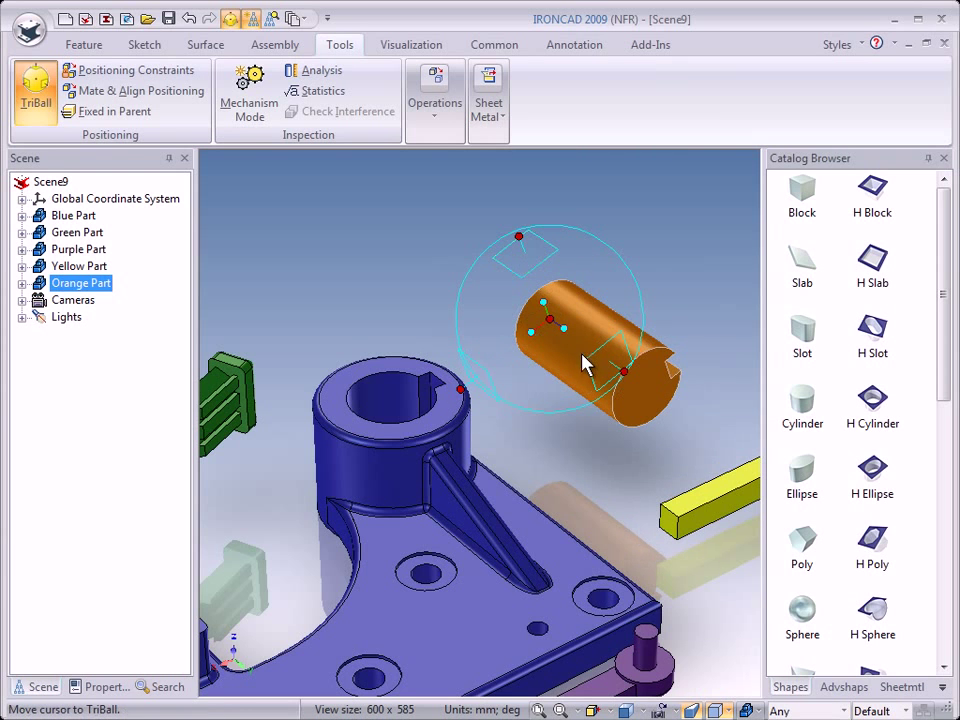
pyautogui.moveTo(588, 366)
pyautogui.mouseDown()
pyautogui.moveTo(555, 414)
pyautogui.moveTo(534, 399)
pyautogui.moveTo(564, 326)
pyautogui.moveTo(610, 352)
pyautogui.moveTo(542, 411)
pyautogui.moveTo(582, 357)
pyautogui.mouseUp()
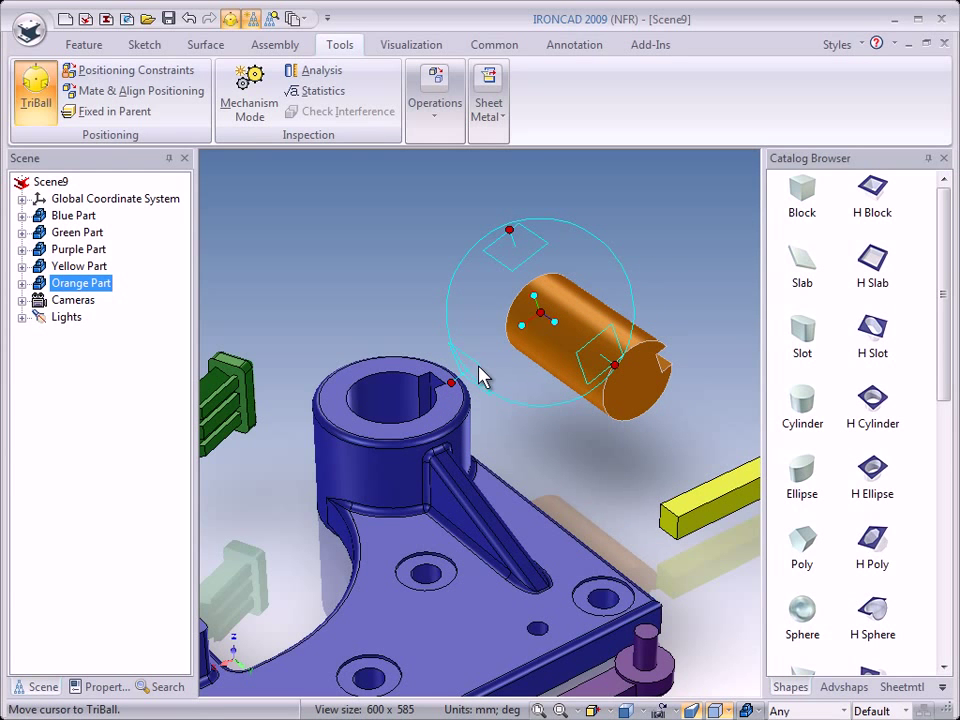
pyautogui.moveTo(484, 380)
pyautogui.mouseDown()
pyautogui.moveTo(500, 372)
pyautogui.moveTo(474, 358)
pyautogui.moveTo(493, 379)
pyautogui.mouseUp()
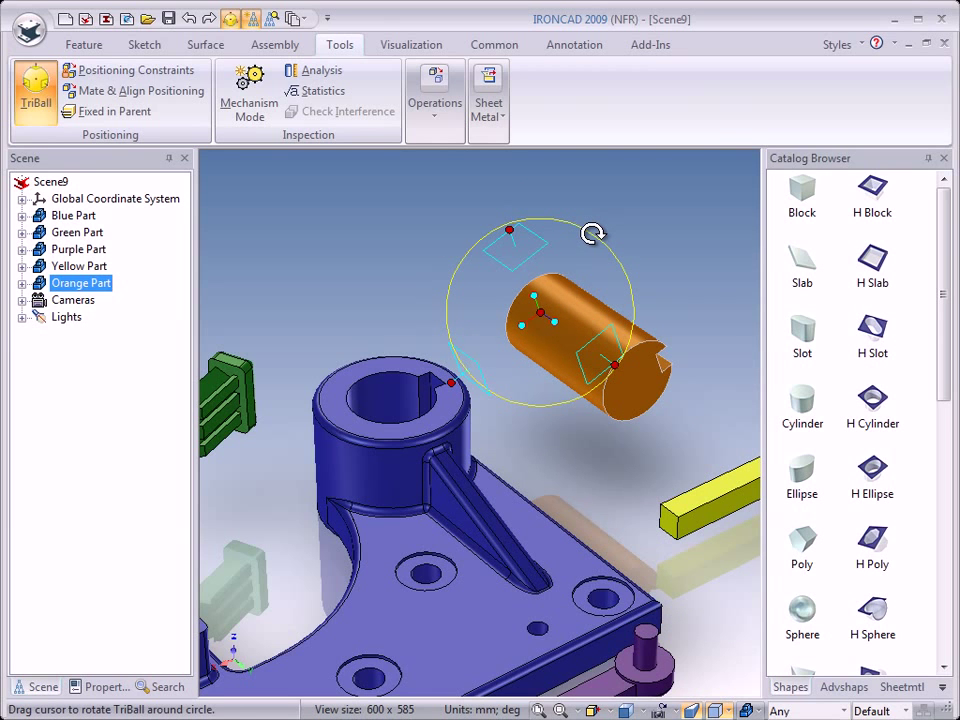
# - Try rotating the orange part around the TriBall's outer circle from two viewing angles and undo the rotation
pyautogui.moveTo(593, 234); pyautogui.dragTo(597, 287)
pyautogui.hotkey('ctrl', 'z')
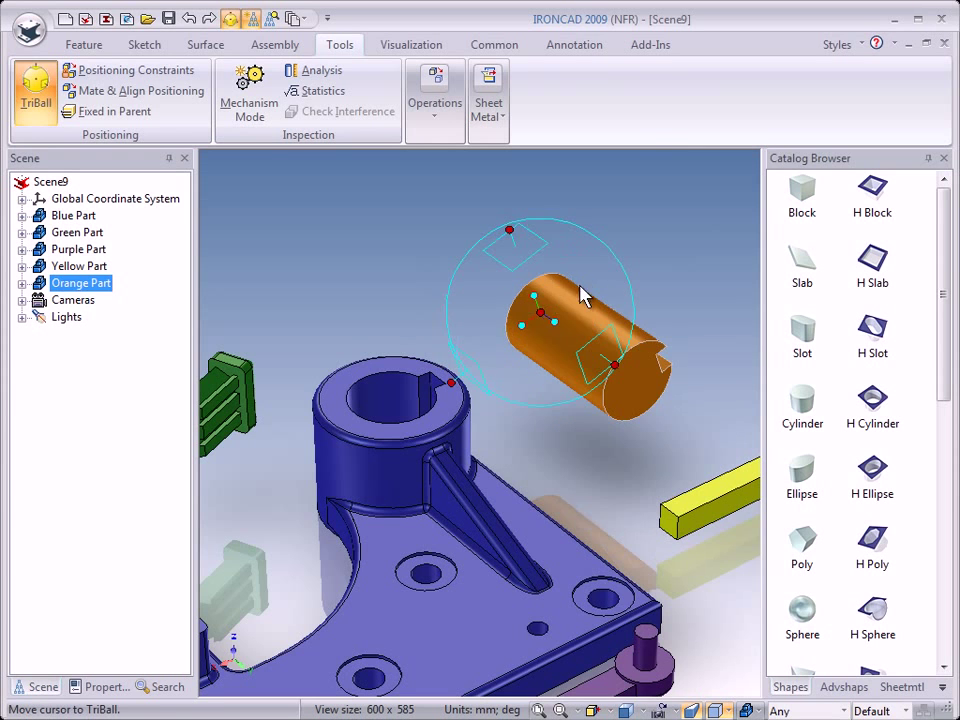
pyautogui.moveTo(414, 332); pyautogui.dragTo(460, 325, button='middle')
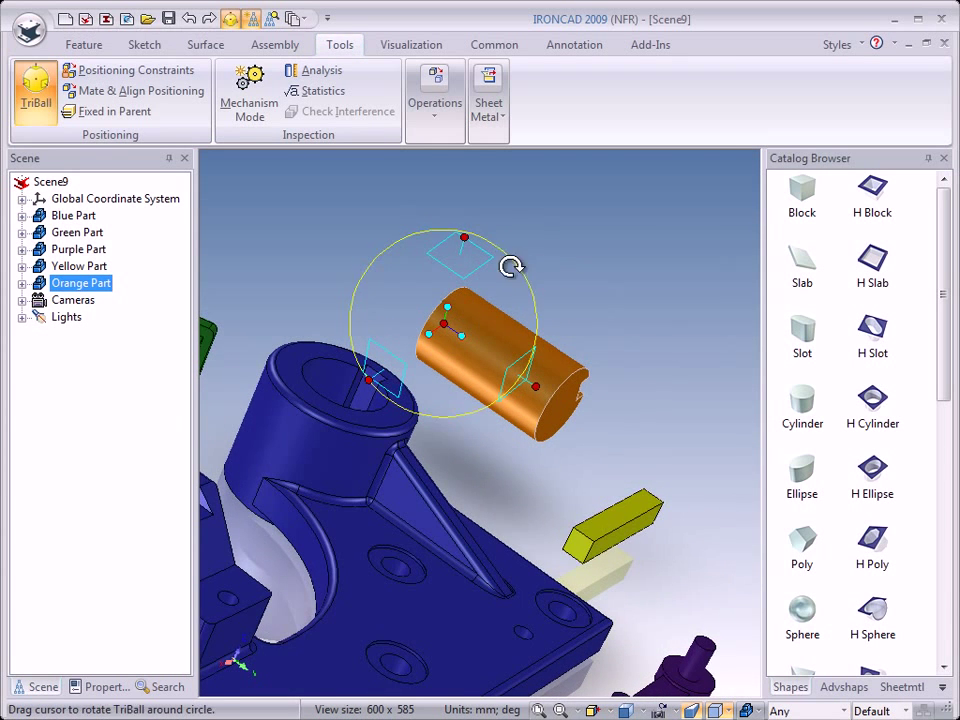
pyautogui.moveTo(510, 261); pyautogui.dragTo(514, 304)
pyautogui.moveTo(462, 335); pyautogui.dragTo(432, 372, button='middle')
pyautogui.moveTo(437, 289)
pyautogui.keyDown('ctrl'); pyautogui.mouseDown(button='middle')
pyautogui.moveTo(428, 275)
pyautogui.moveTo(429, 300)
pyautogui.mouseUp(button='middle'); pyautogui.keyUp('ctrl')
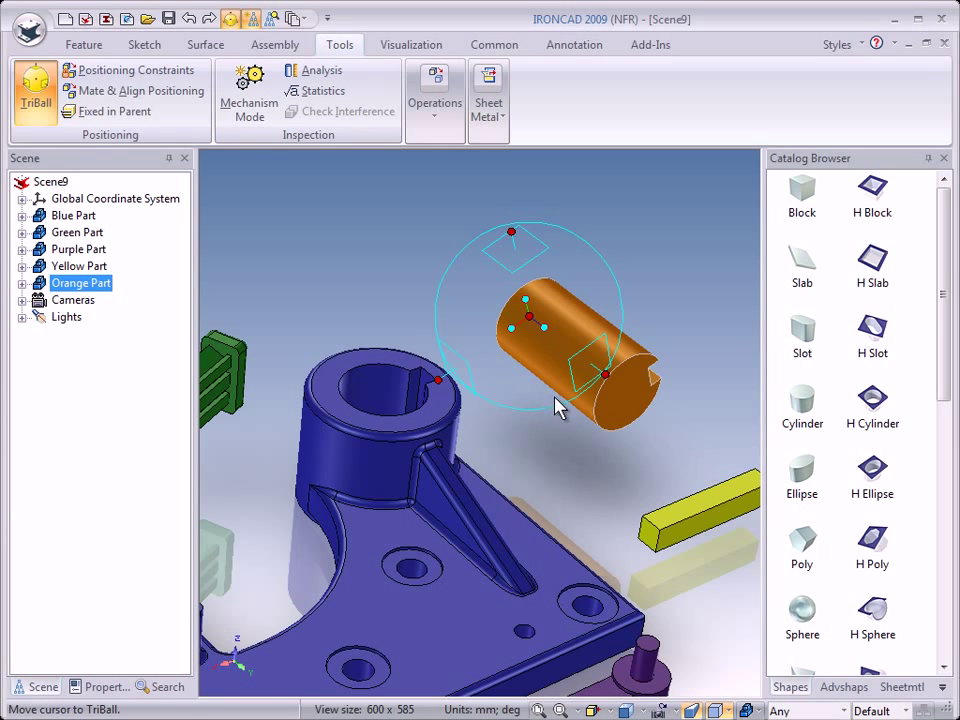
# - Orient the orange part's lengthwise axis with Parallel to Axis using the bore of the blue boss
pyautogui.rightClick(546, 328)
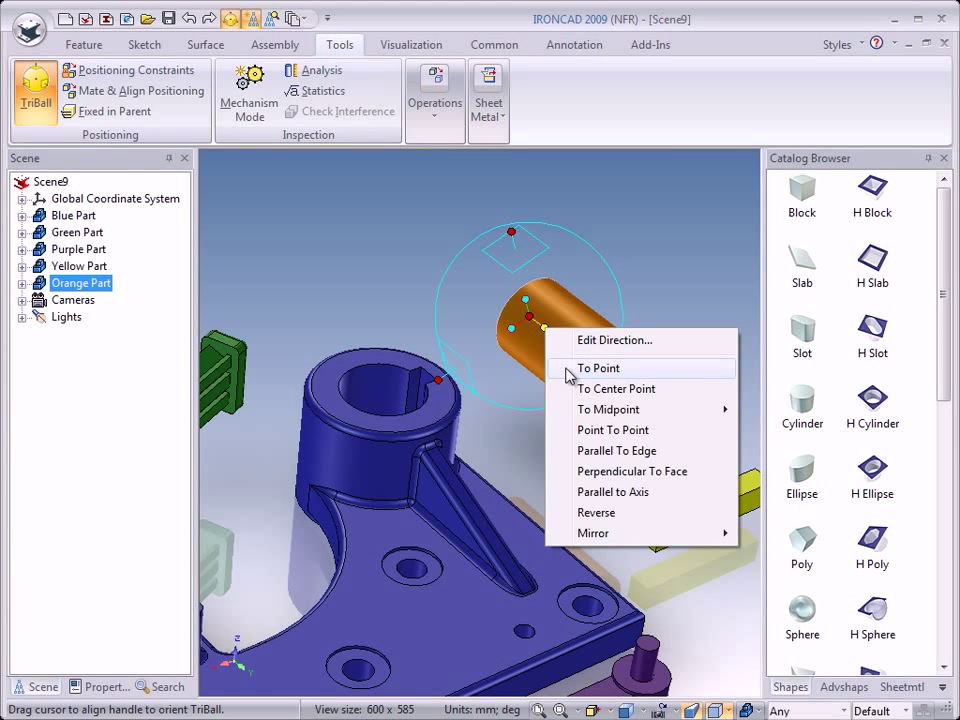
pyautogui.click(604, 494)
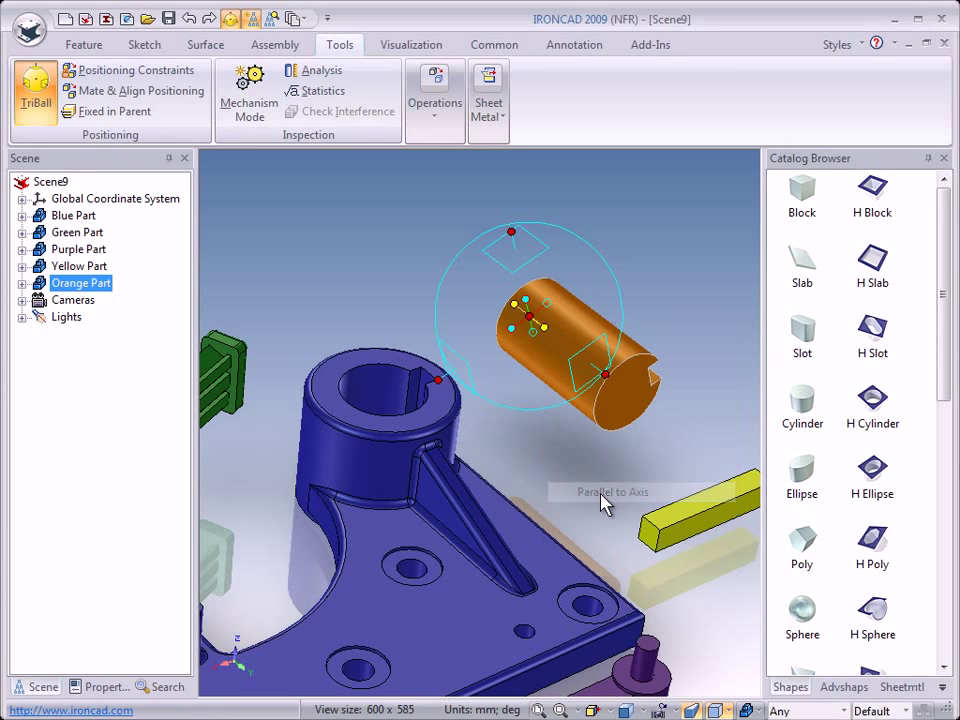
pyautogui.click(370, 398)
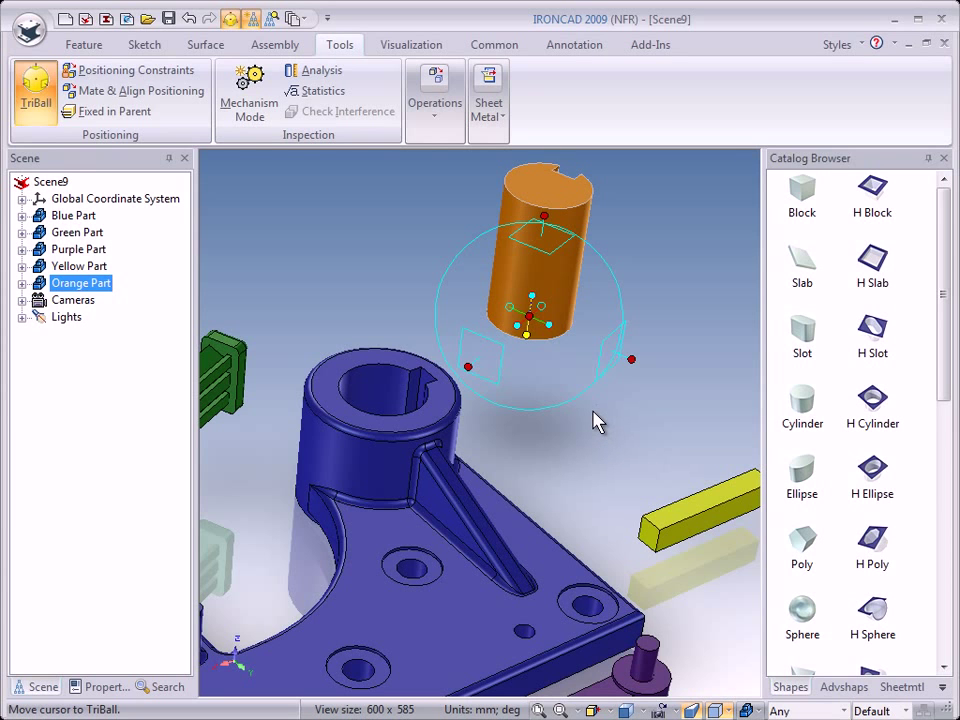
# - Move the orange part by the TriBall's center to the center point of the blue boss's bore
pyautogui.rightClick(533, 320)
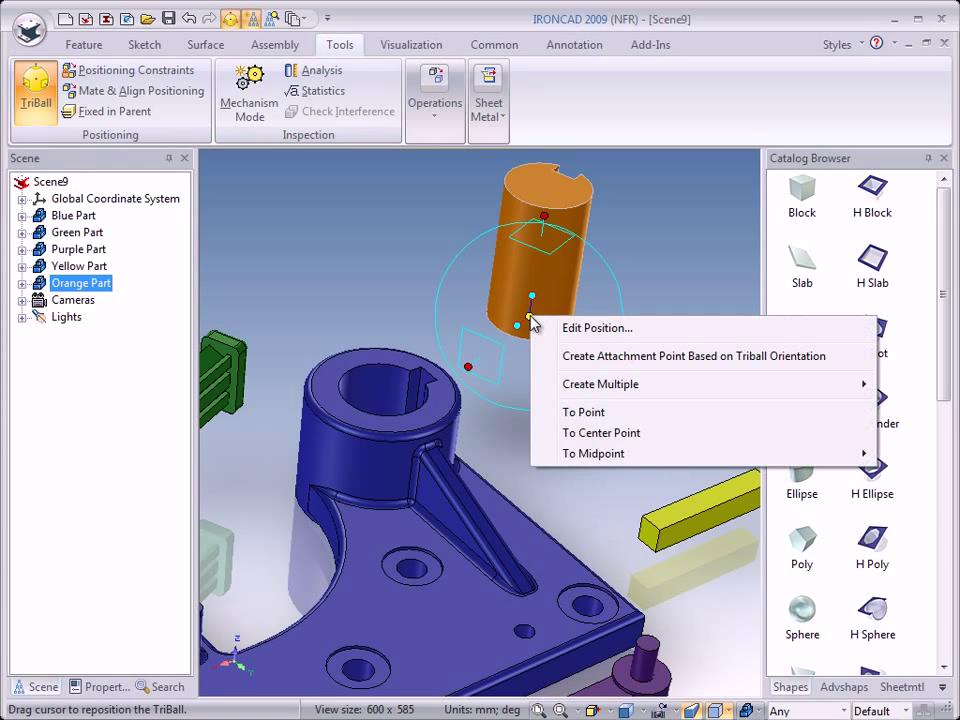
pyautogui.click(592, 433)
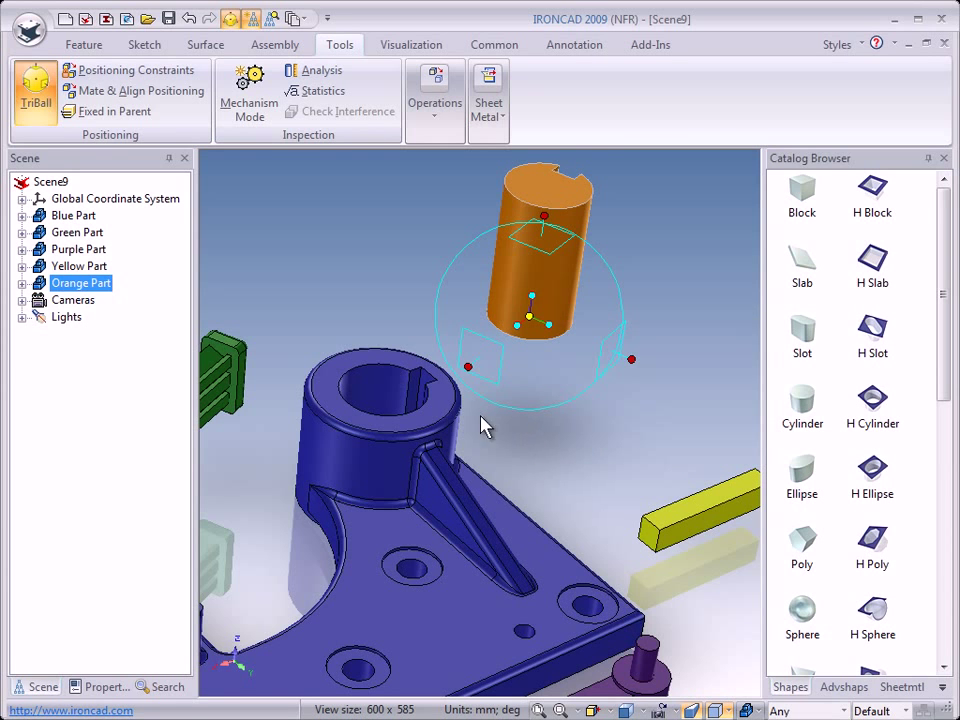
pyautogui.click(362, 419)
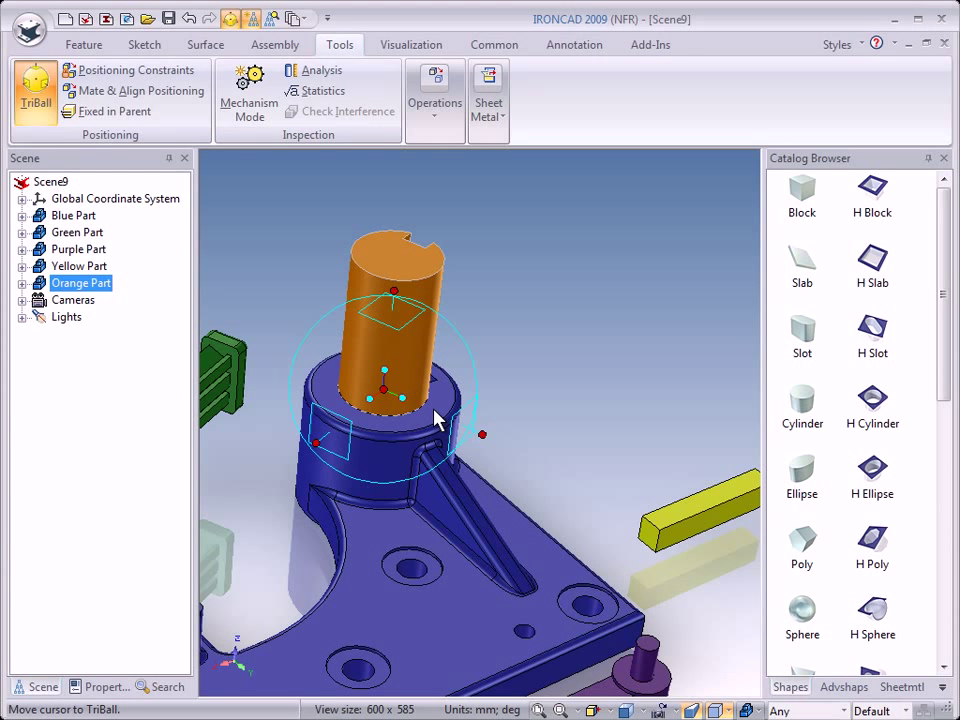
# - Orient the orange part's inner horizontal handle with Parallel To Edge along the keyway edge on top of the blue boss
pyautogui.moveTo(422, 507); pyautogui.dragTo(401, 444, button='middle')
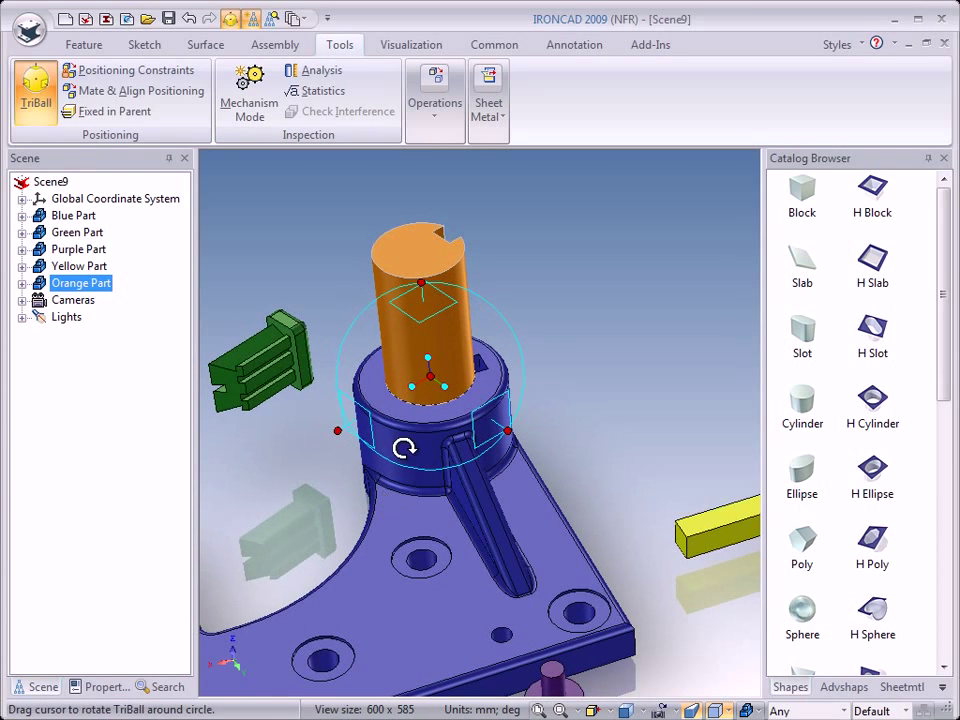
pyautogui.rightClick(413, 388)
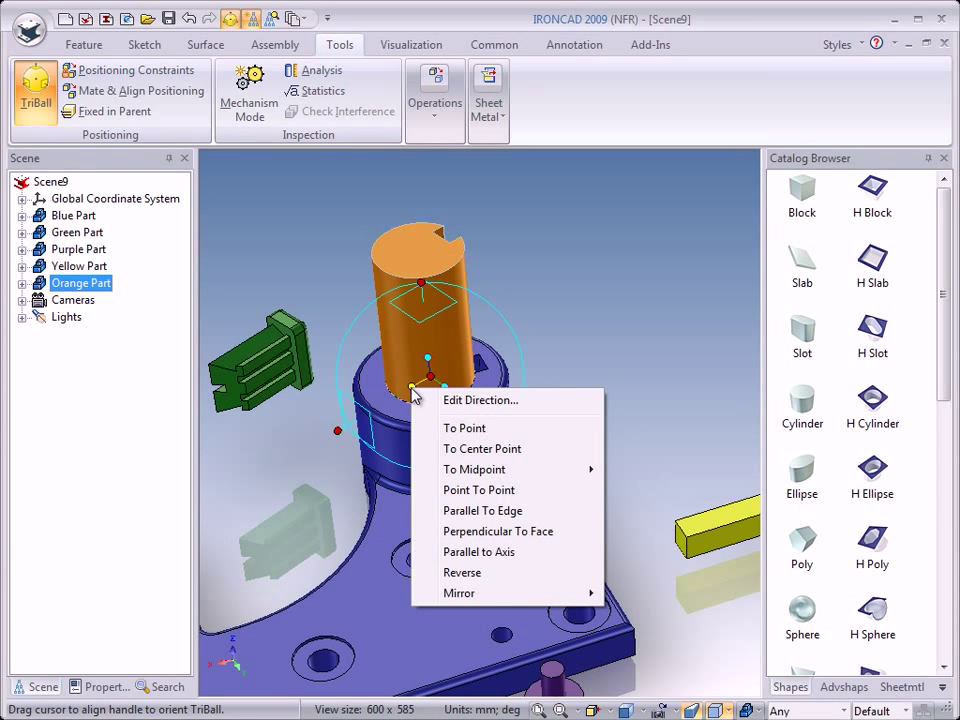
pyautogui.click(483, 511)
pyautogui.click(484, 523)
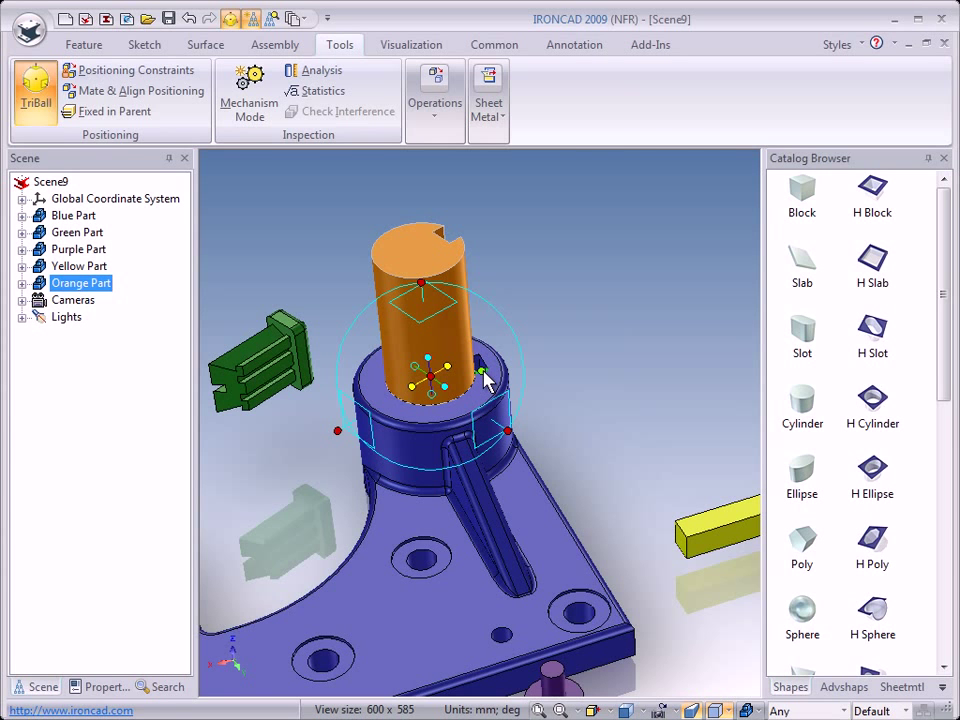
pyautogui.moveTo(439, 379); pyautogui.dragTo(506, 401, button='middle')
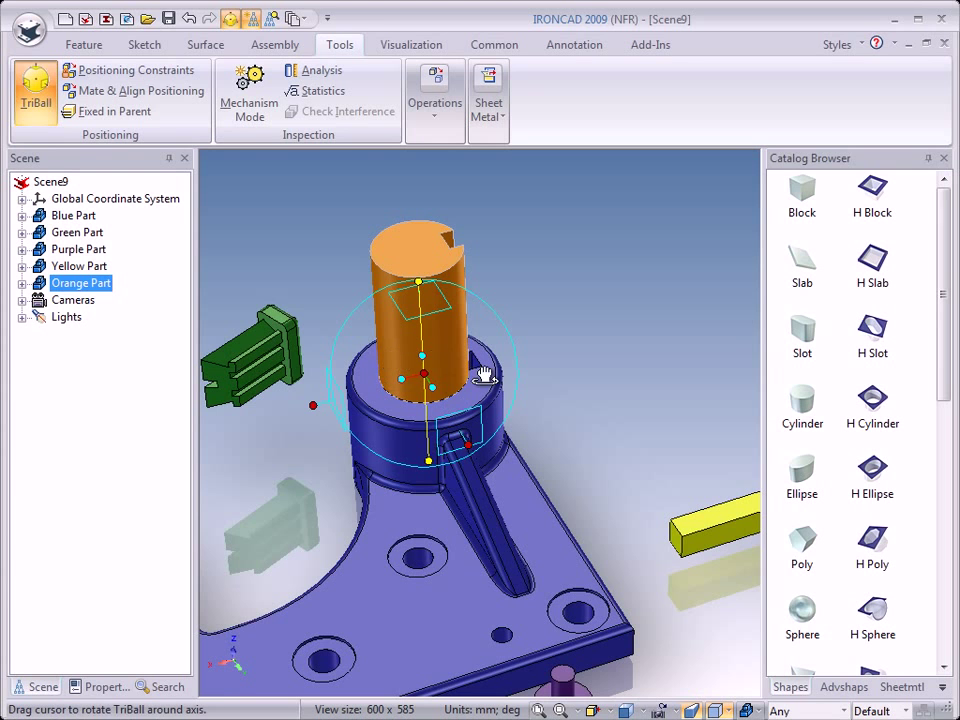
pyautogui.moveTo(438, 375); pyautogui.dragTo(438, 342)
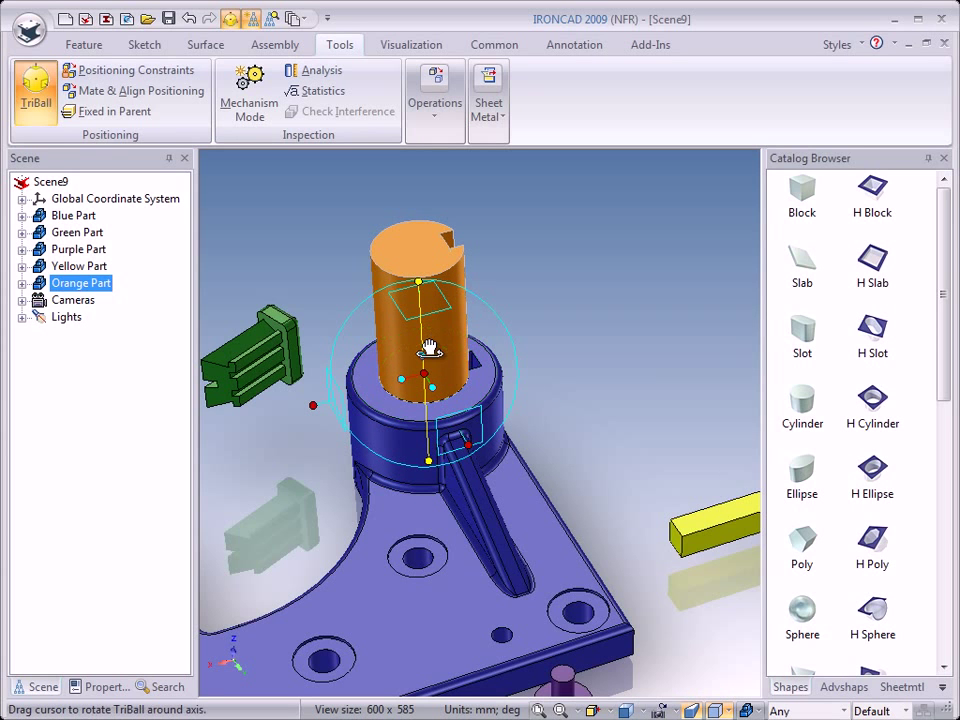
# - Constrain the orange part to the TriBall's vertical axis and lower it to the center point of the curved edge around the blue boss's base
pyautogui.click(470, 445)
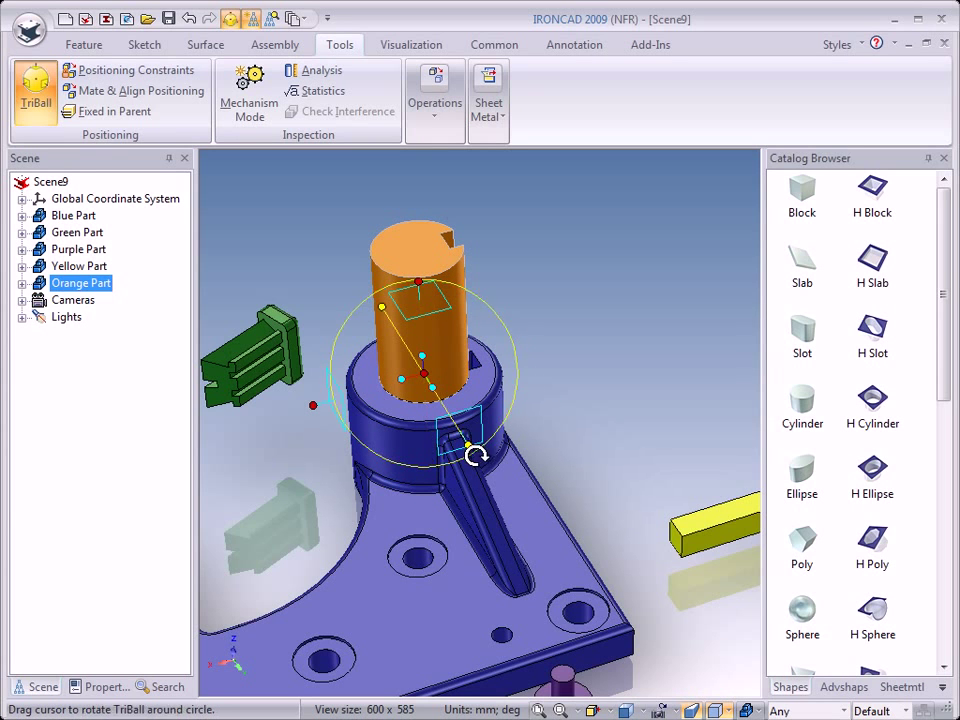
pyautogui.click(318, 405)
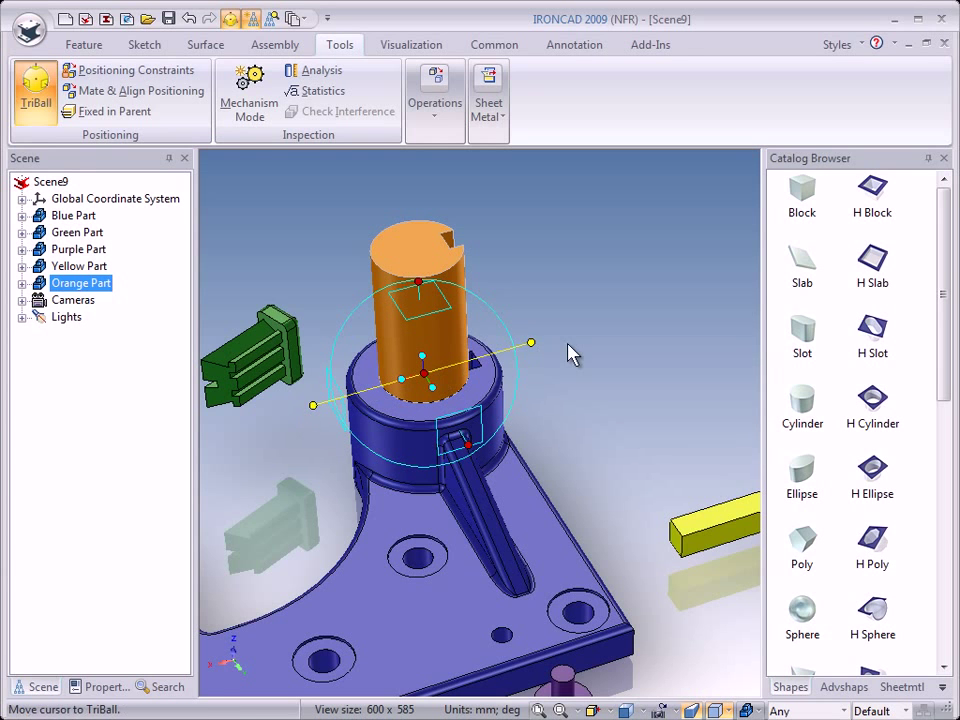
pyautogui.click(420, 282)
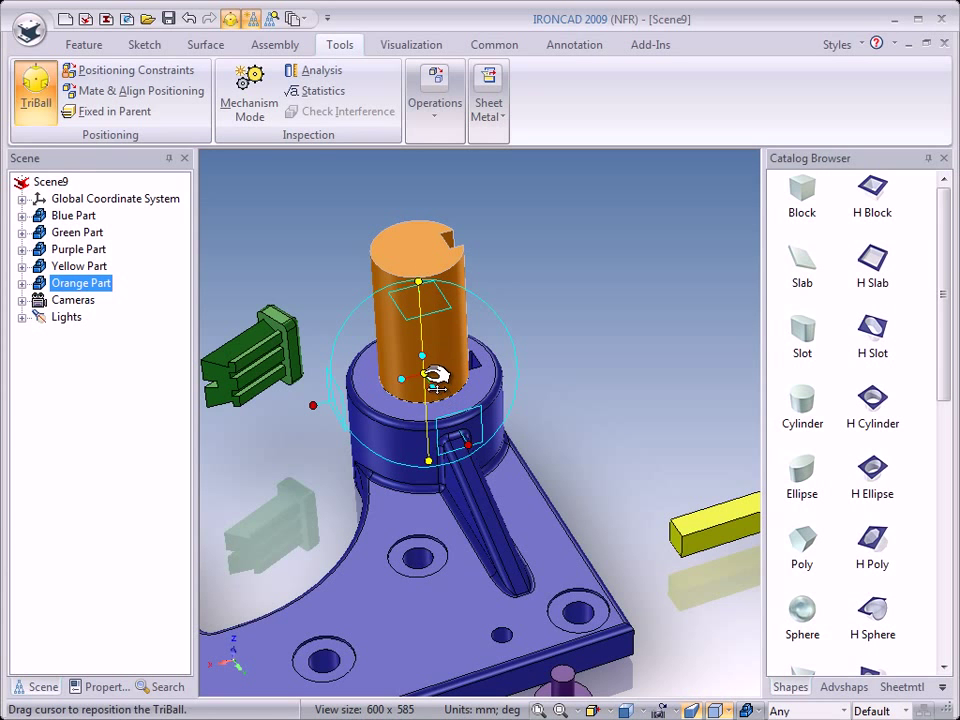
pyautogui.moveTo(354, 452); pyautogui.dragTo(405, 395, button='middle')
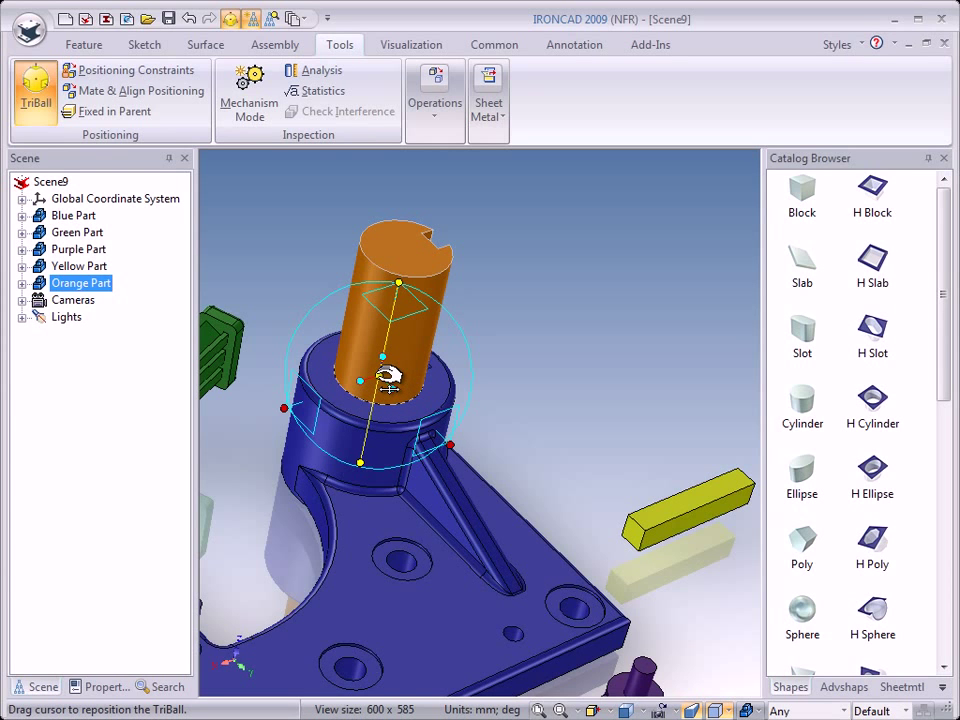
pyautogui.rightClick(388, 378)
pyautogui.click(435, 493)
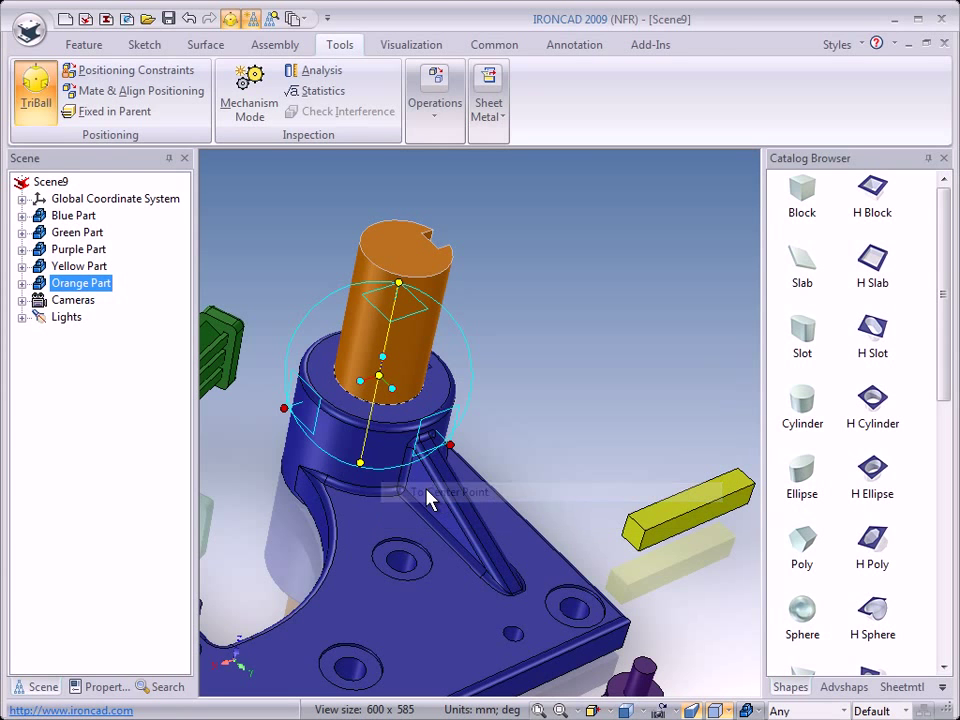
pyautogui.click(290, 499)
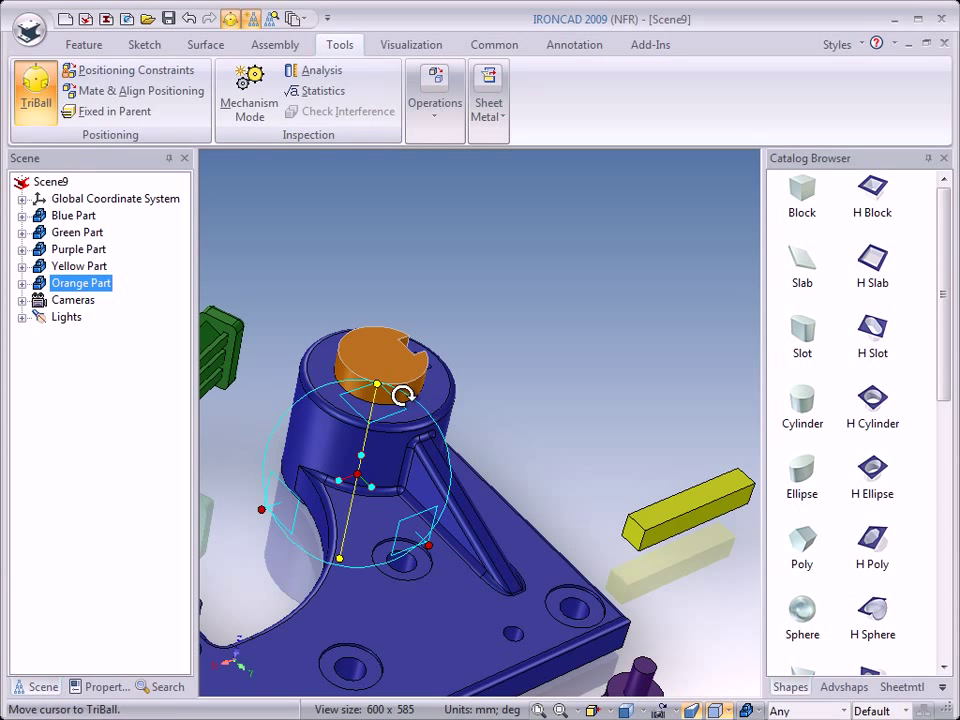
pyautogui.moveTo(471, 448); pyautogui.dragTo(489, 425, button='middle')
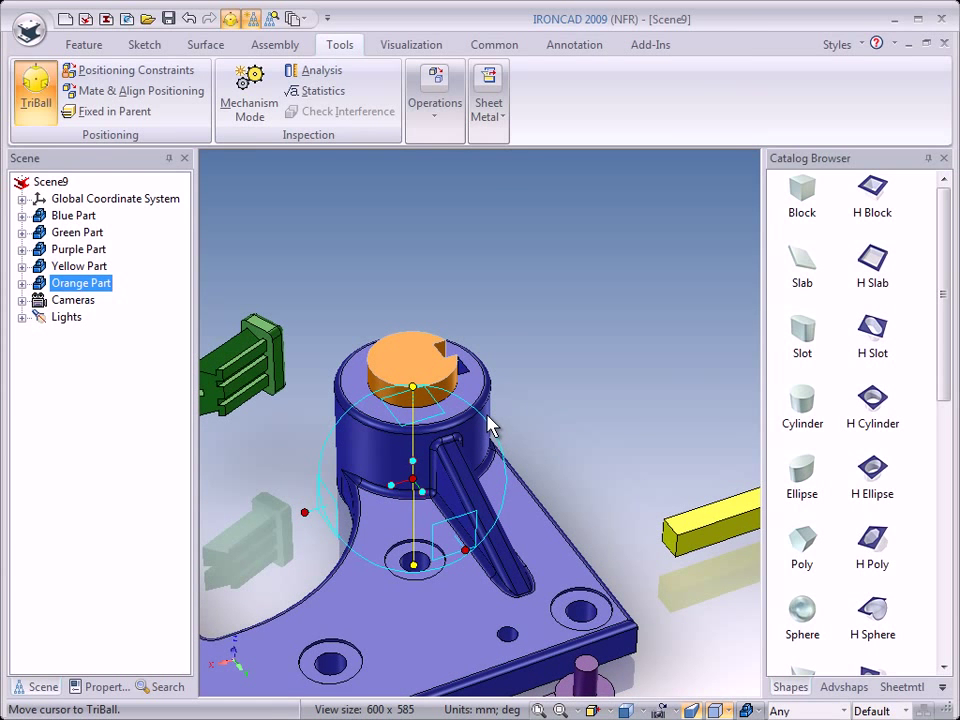
pyautogui.press('F10')
# - Stand the yellow part upright by orienting the TriBall's inner lengthwise handle with Perpendicular To Face
pyautogui.keyDown('shift'); pyautogui.moveTo(551, 439); pyautogui.dragTo(510, 404, button='middle'); pyautogui.keyUp('shift')
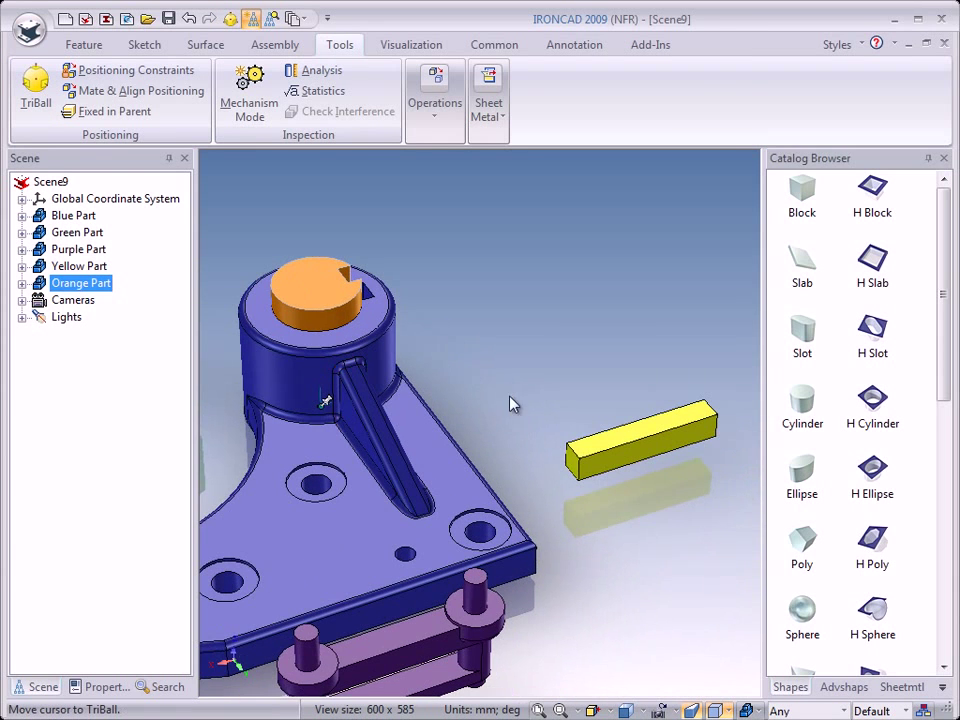
pyautogui.click(610, 455)
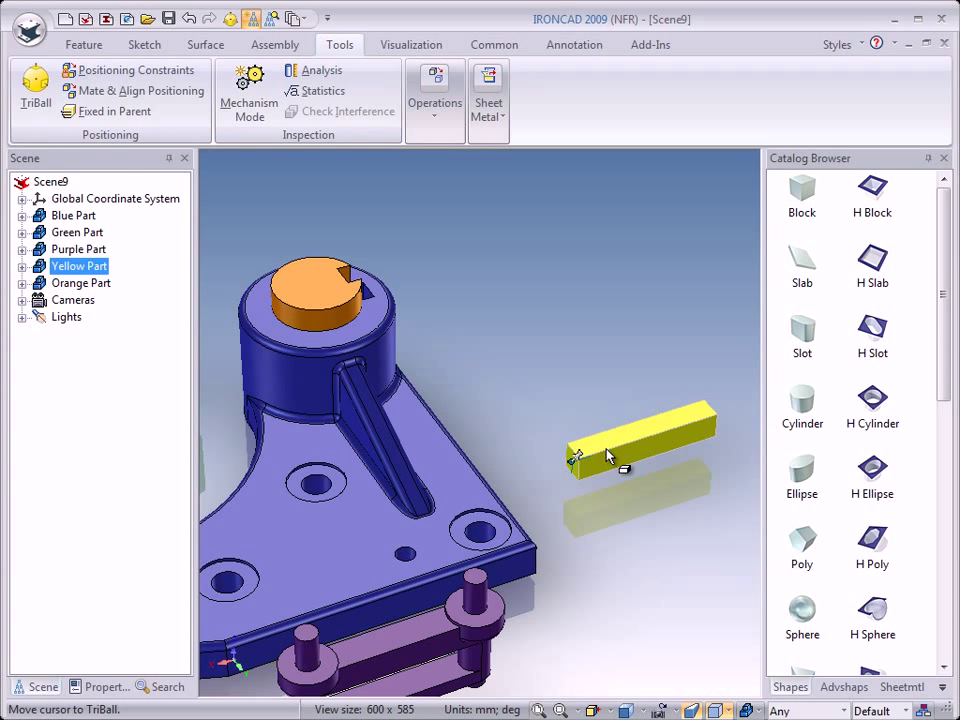
pyautogui.press('F10')
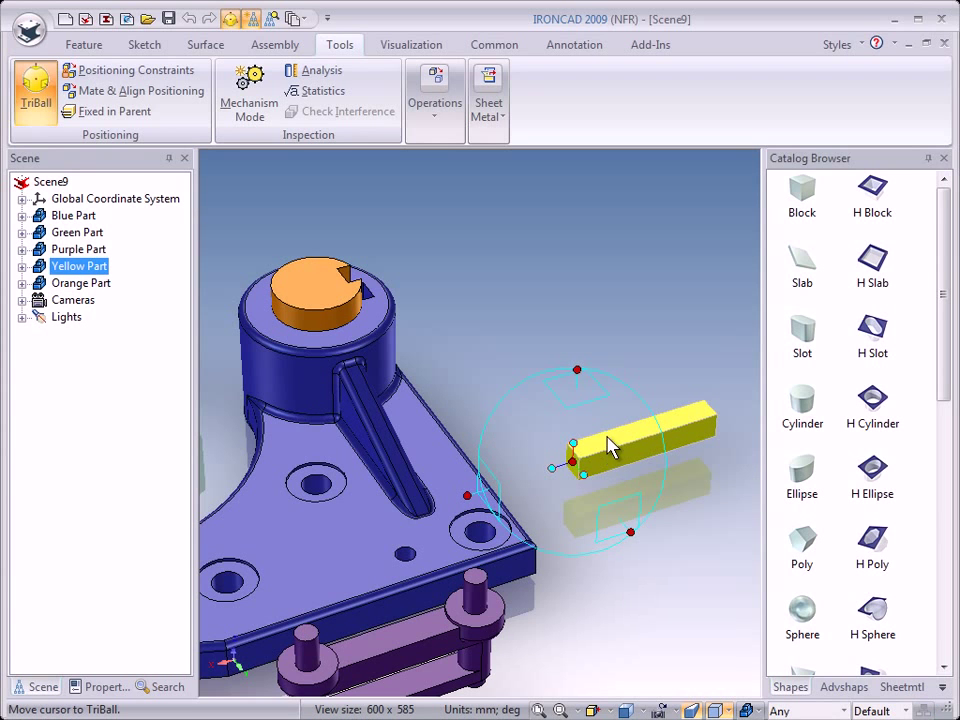
pyautogui.rightClick(552, 469)
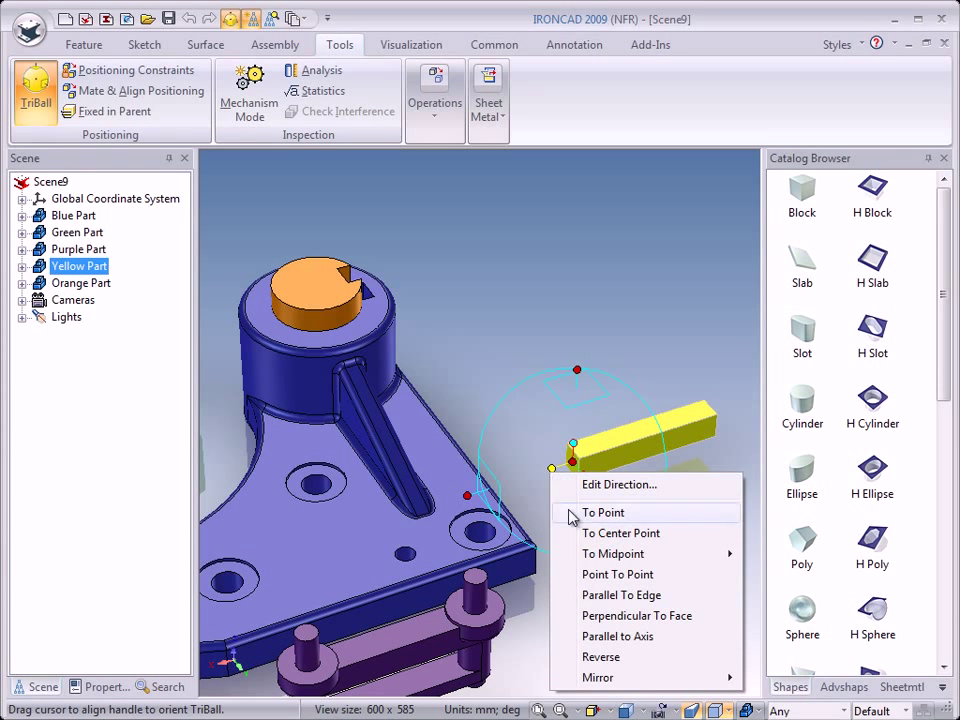
pyautogui.click(607, 616)
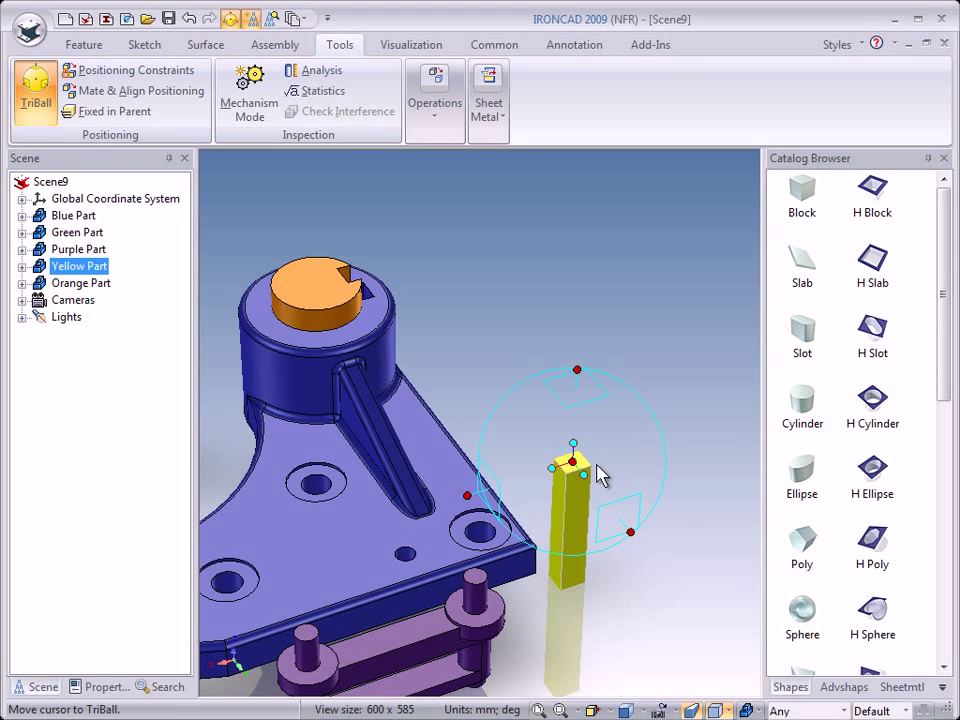
# - Slide the yellow part slightly upward along the TriBall's vertical handle
pyautogui.press('F3')
pyautogui.moveTo(630, 506); pyautogui.dragTo(574, 354)
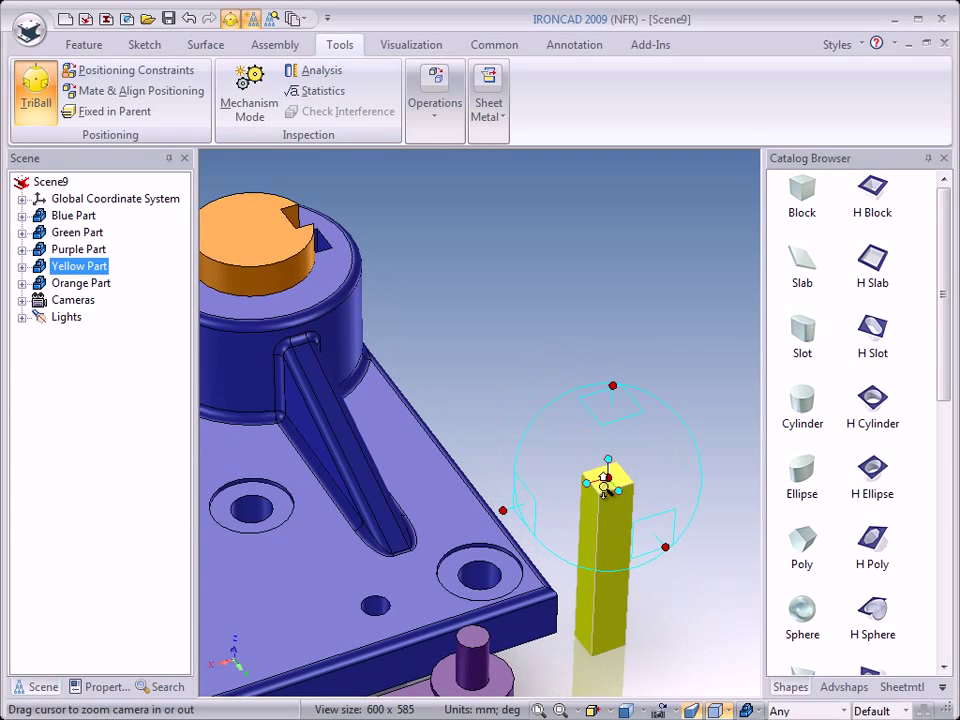
pyautogui.press('F3')
pyautogui.moveTo(607, 502); pyautogui.dragTo(574, 364)
pyautogui.press('F2')
pyautogui.moveTo(609, 461); pyautogui.dragTo(505, 358)
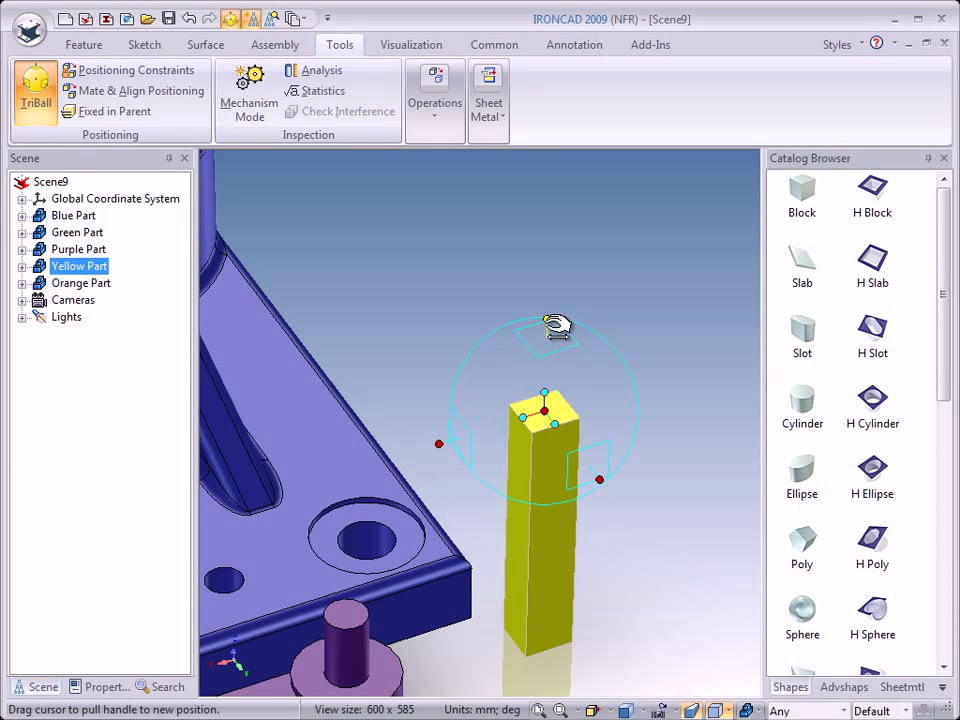
pyautogui.moveTo(557, 321); pyautogui.dragTo(546, 317)
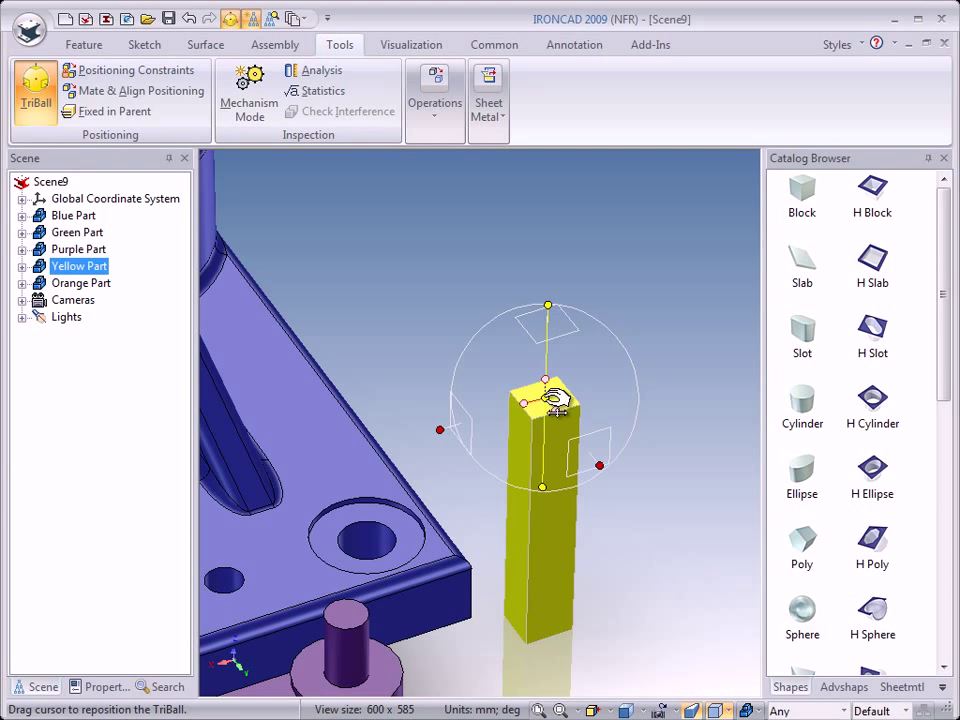
# - With the TriBall detached from the yellow part, move its center To Point at the front corner of the bar's top face
pyautogui.click(424, 299)
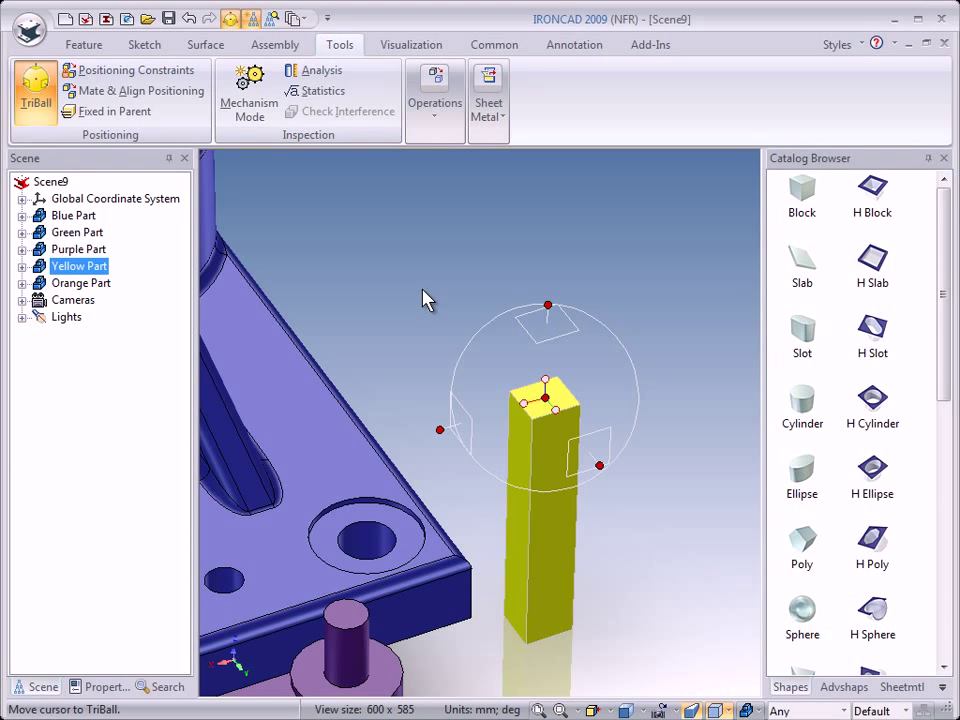
pyautogui.rightClick(548, 398)
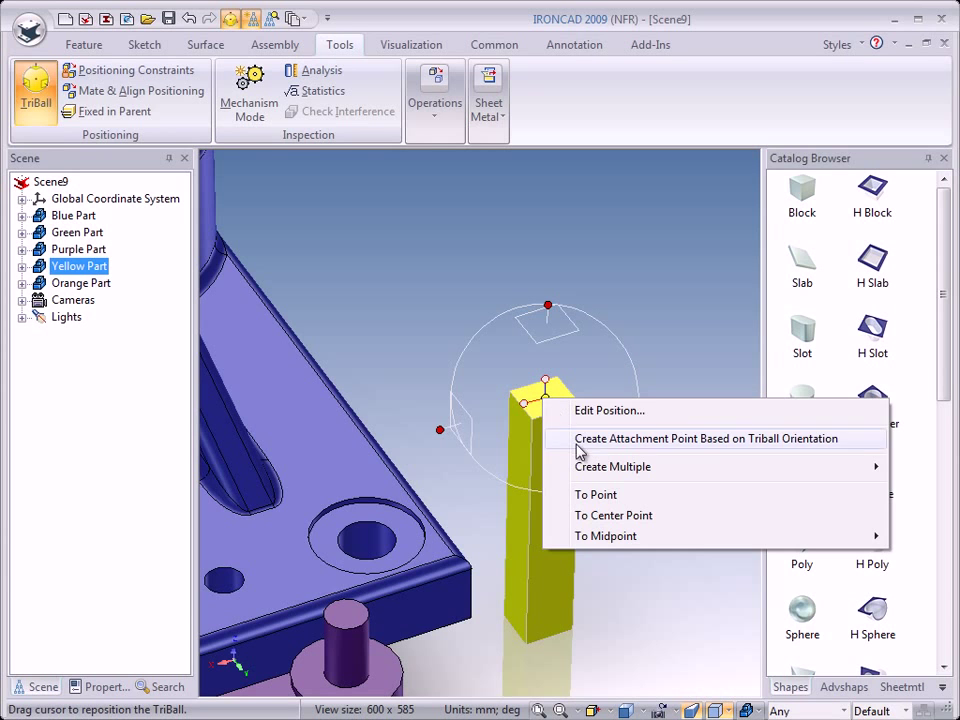
pyautogui.click(598, 495)
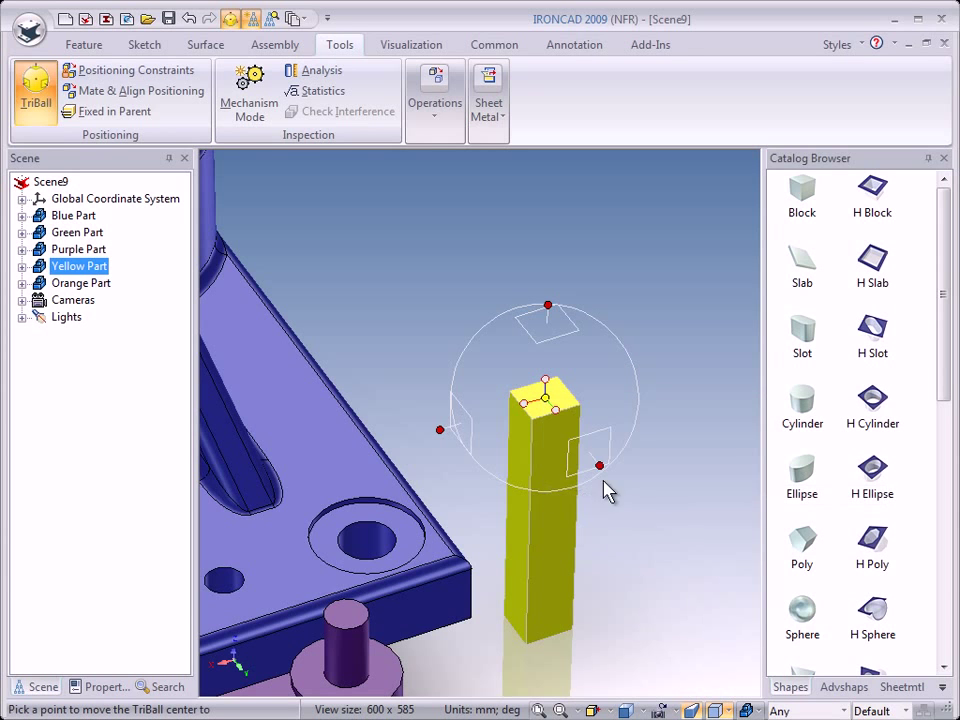
pyautogui.click(532, 420)
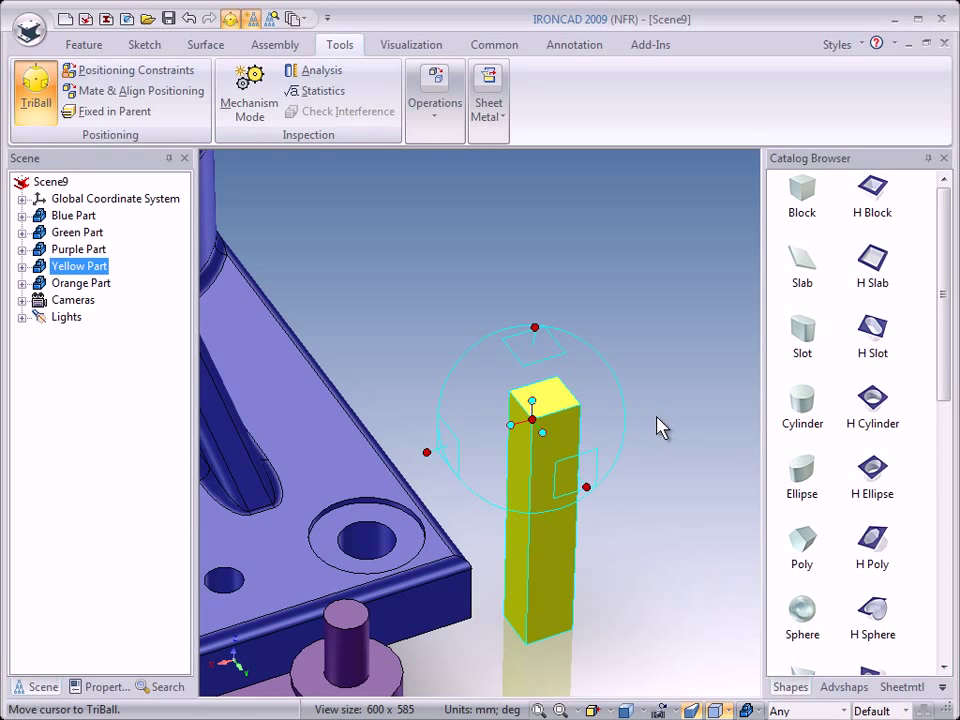
# - Move the yellow part by the TriBall's center To Point at the inner top corner of the orange part's keyway
pyautogui.keyDown('shift'); pyautogui.moveTo(415, 352); pyautogui.dragTo(554, 434, button='middle'); pyautogui.keyUp('shift')
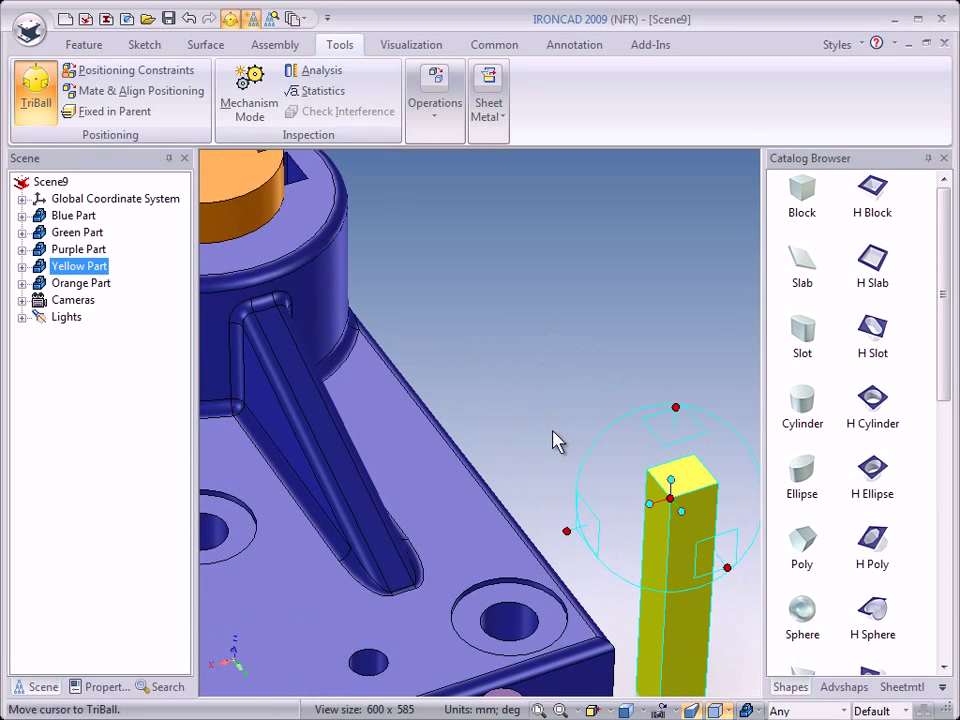
pyautogui.rightClick(678, 503)
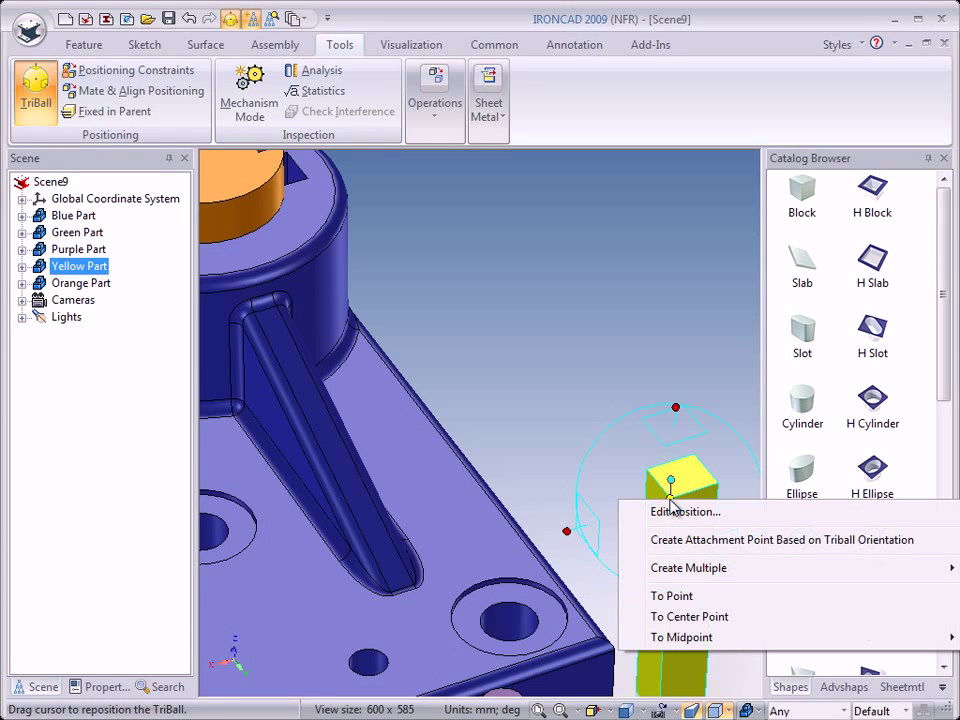
pyautogui.click(672, 597)
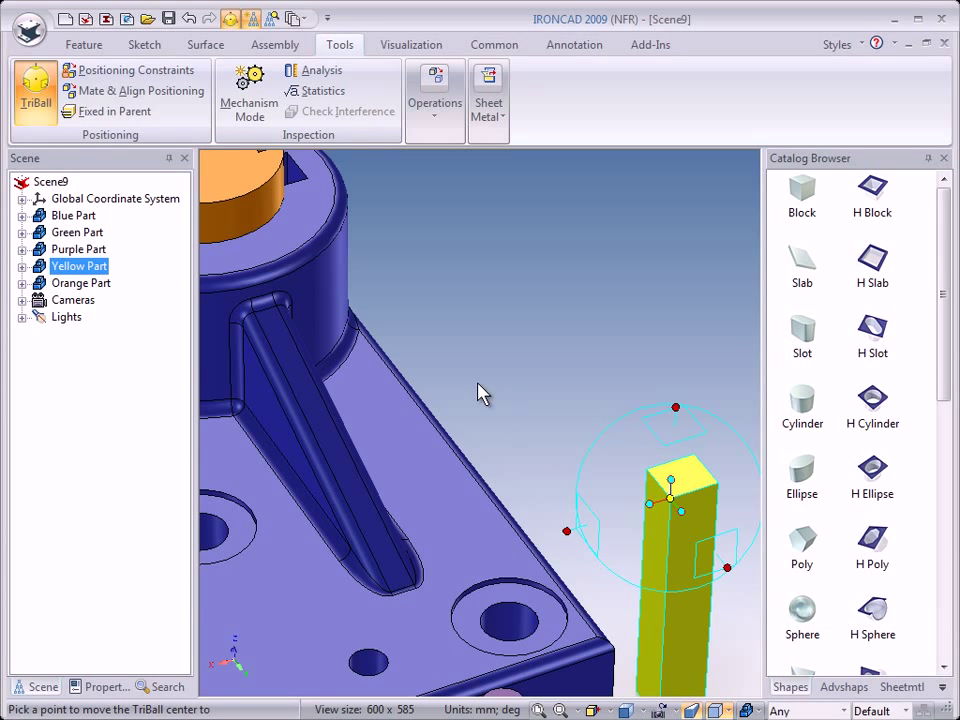
pyautogui.keyDown('shift'); pyautogui.moveTo(461, 354); pyautogui.dragTo(597, 455, button='middle'); pyautogui.keyUp('shift')
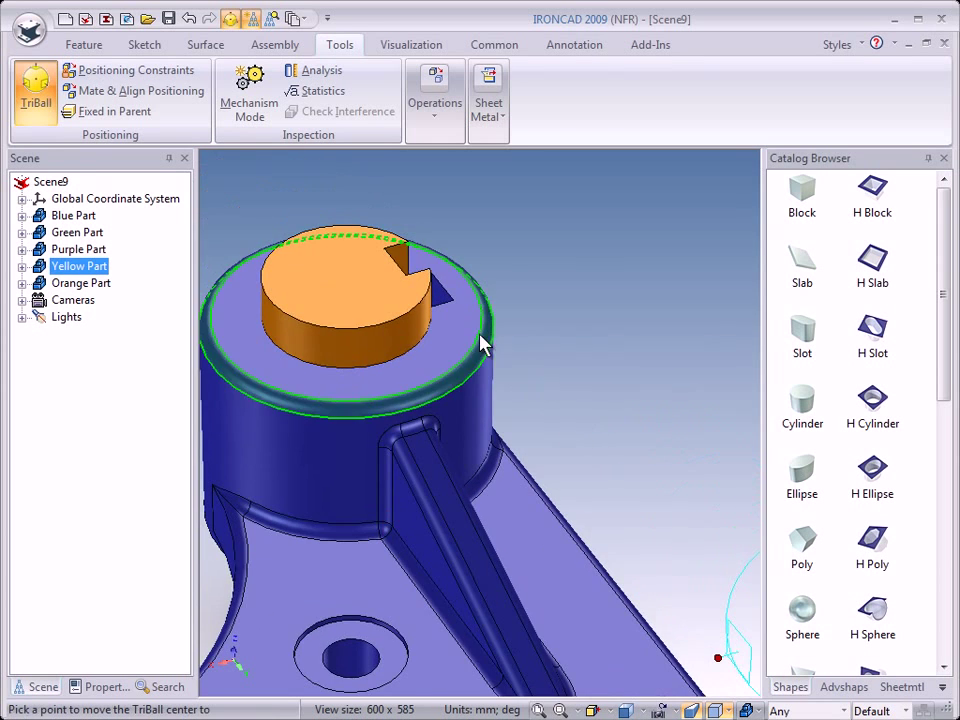
pyautogui.click(406, 275)
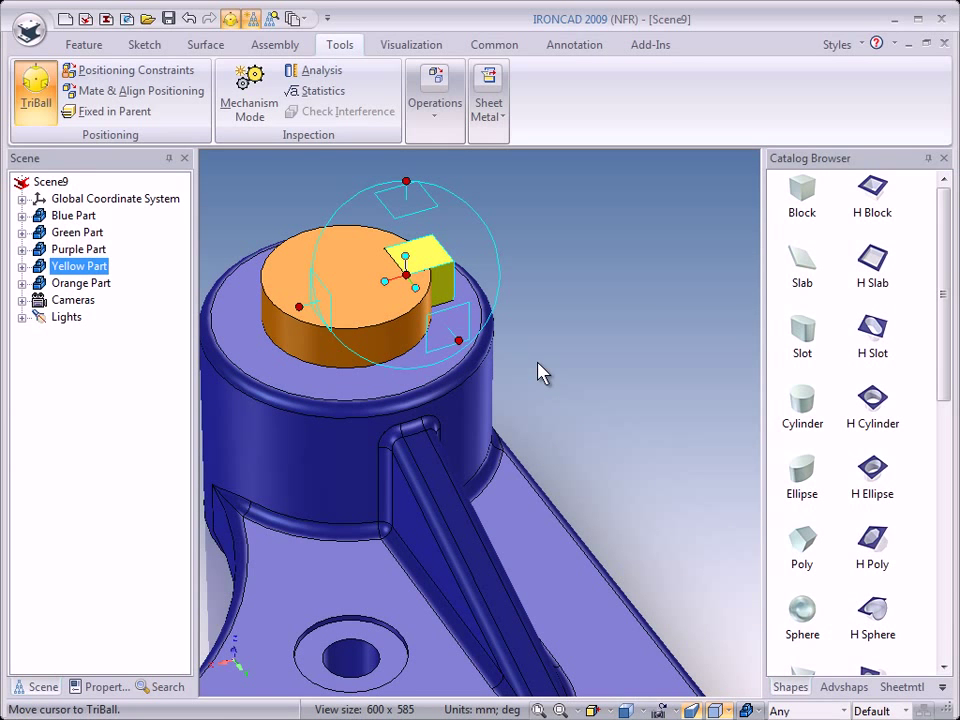
pyautogui.press('F10')
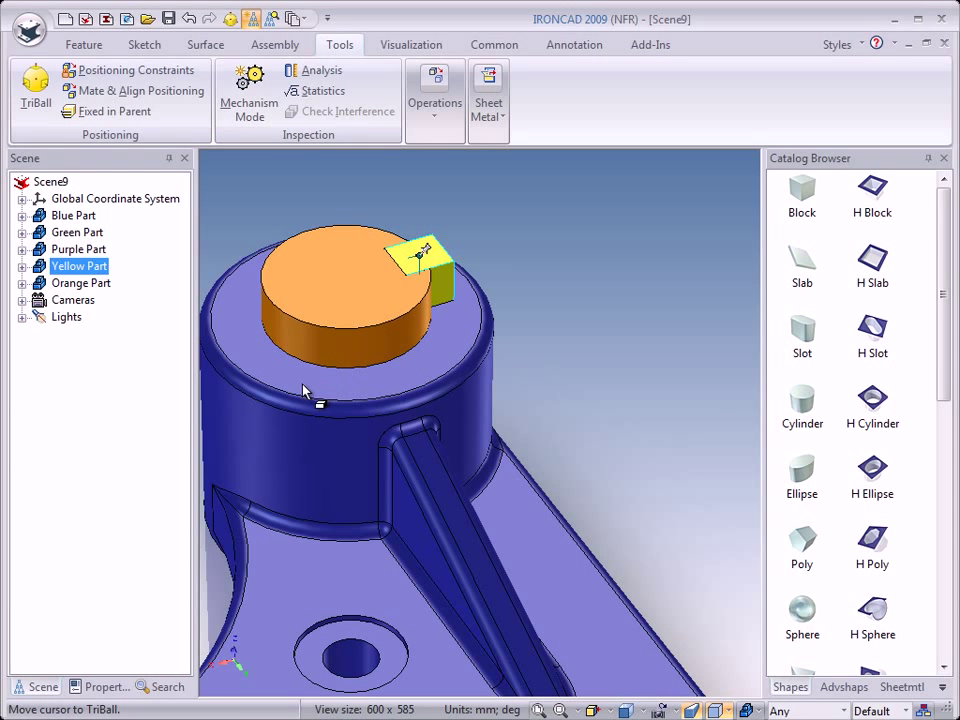
# - Orient the green part's inner handle normal to its ribbed side with Perpendicular To Face, using the slotted sloping face of the blue block
pyautogui.moveTo(284, 403); pyautogui.dragTo(546, 392, button='middle')
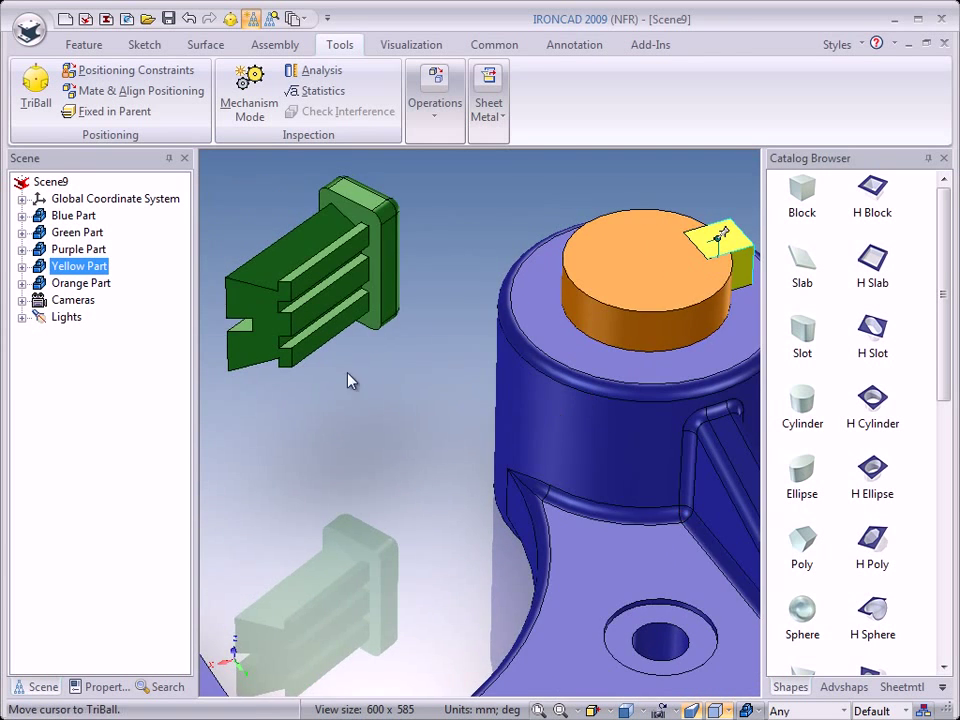
pyautogui.moveTo(390, 384); pyautogui.dragTo(470, 450, button='middle')
pyautogui.click(470, 341)
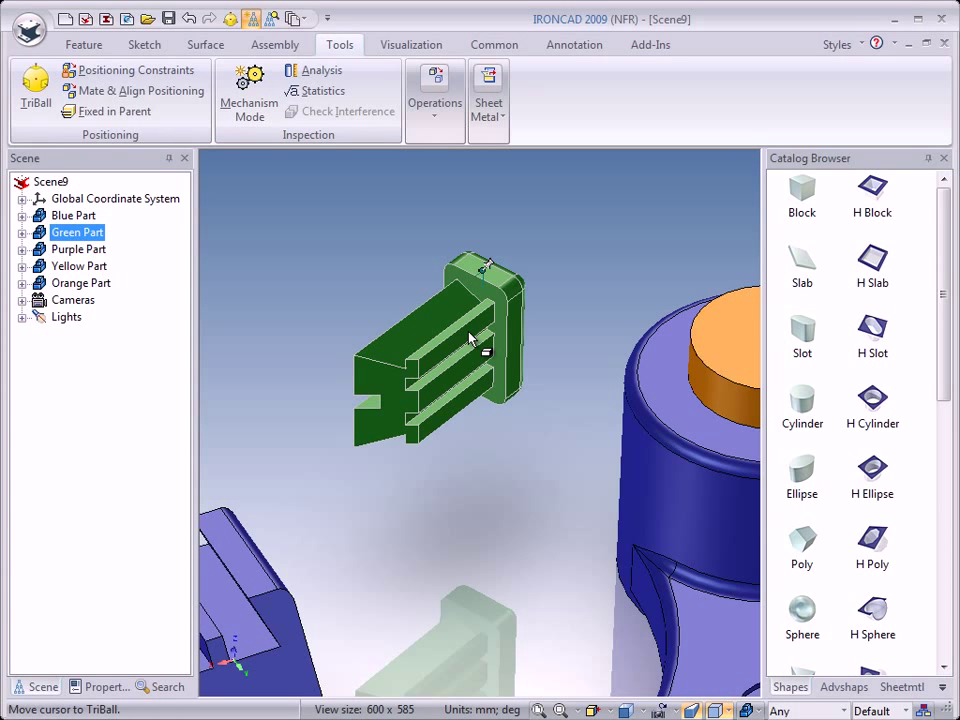
pyautogui.press('F10')
pyautogui.moveTo(420, 420); pyautogui.dragTo(545, 295, button='middle')
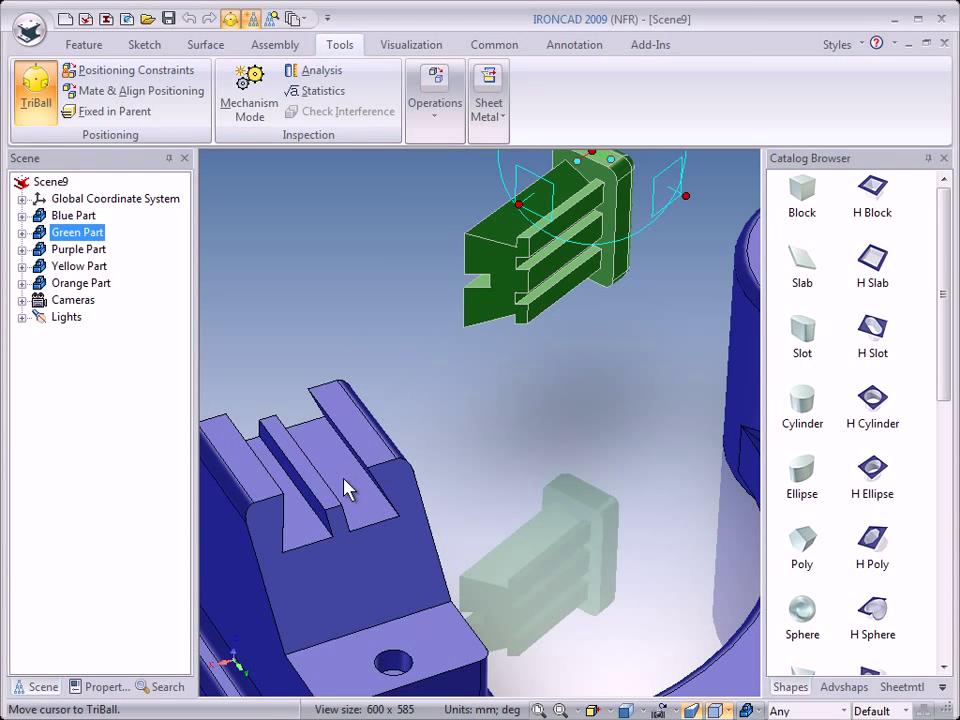
pyautogui.moveTo(416, 296); pyautogui.dragTo(371, 410, button='middle')
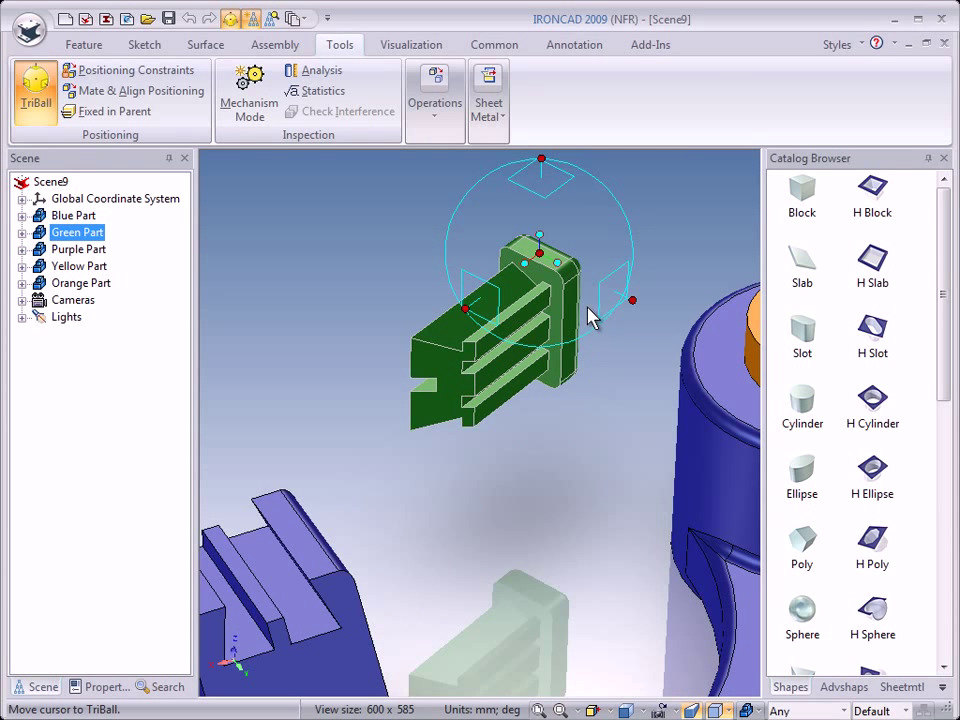
pyautogui.rightClick(558, 263)
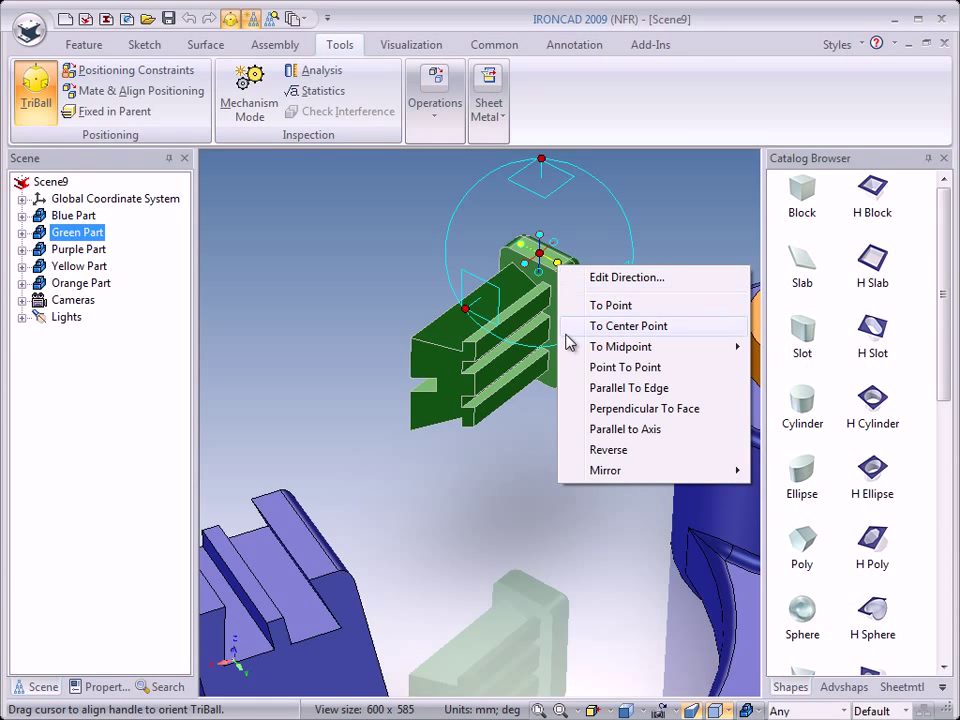
pyautogui.click(615, 409)
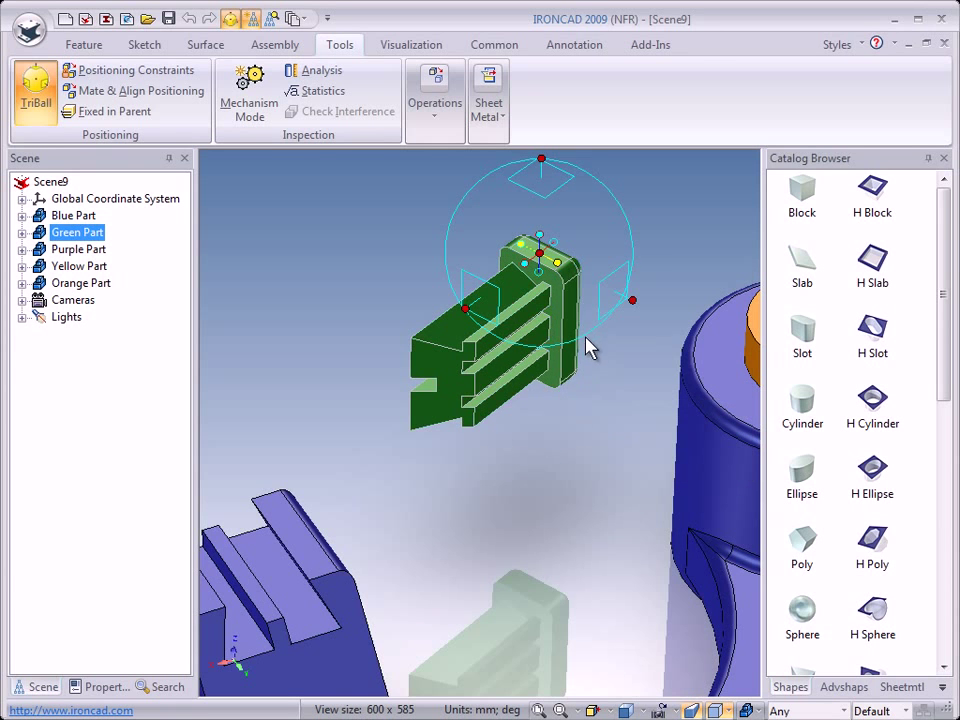
pyautogui.click(305, 557)
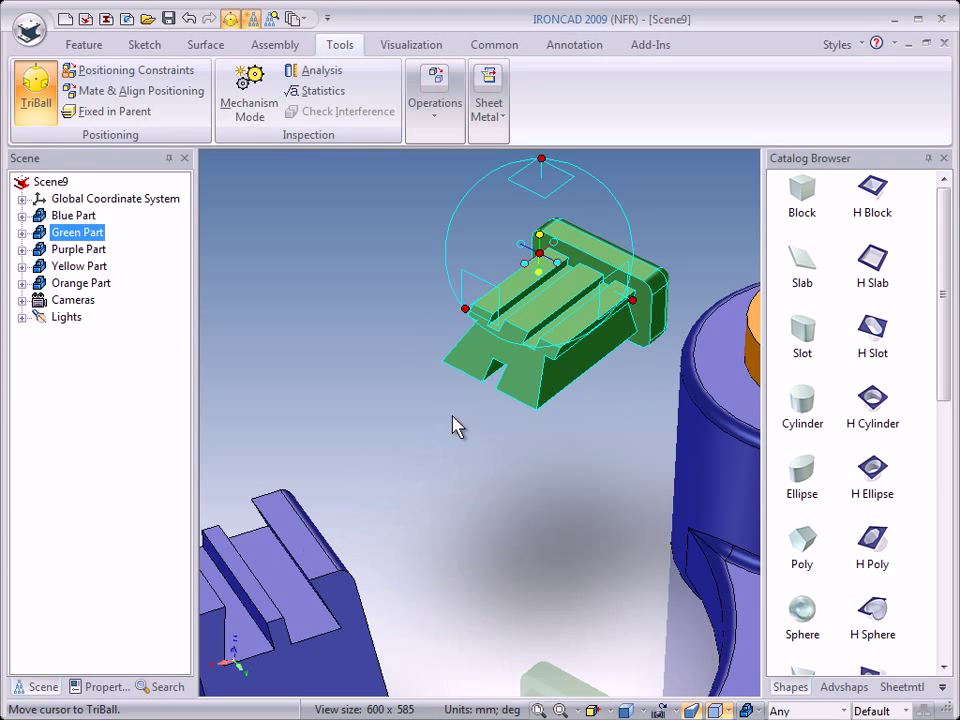
# - Orient the green part's inner handle along its ribs with Parallel To Edge, using a slot edge on the blue block
pyautogui.rightClick(525, 265)
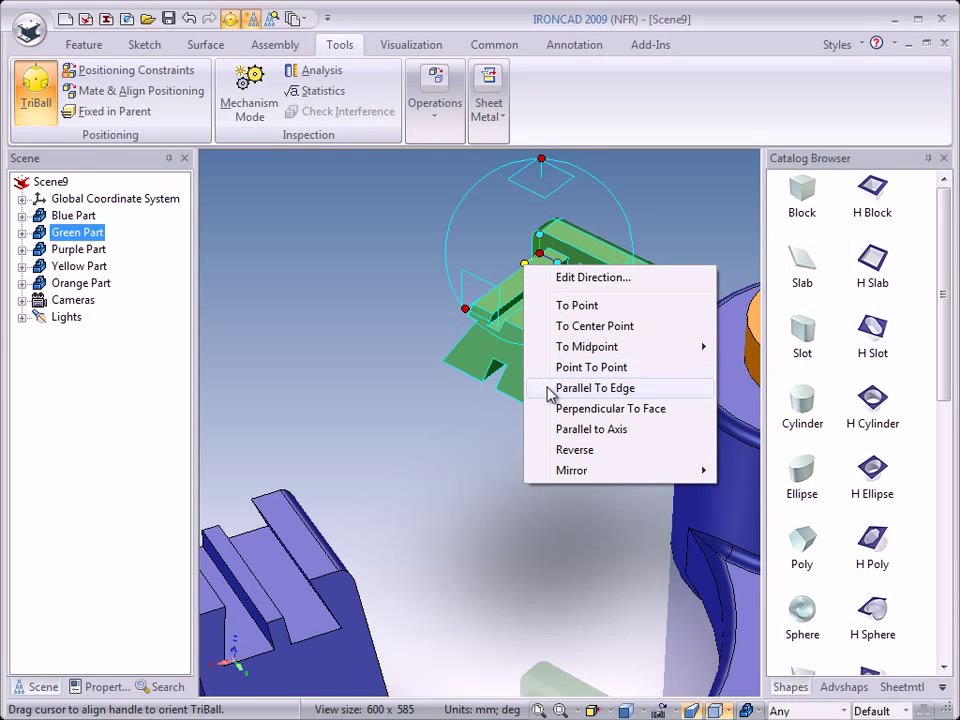
pyautogui.click(577, 390)
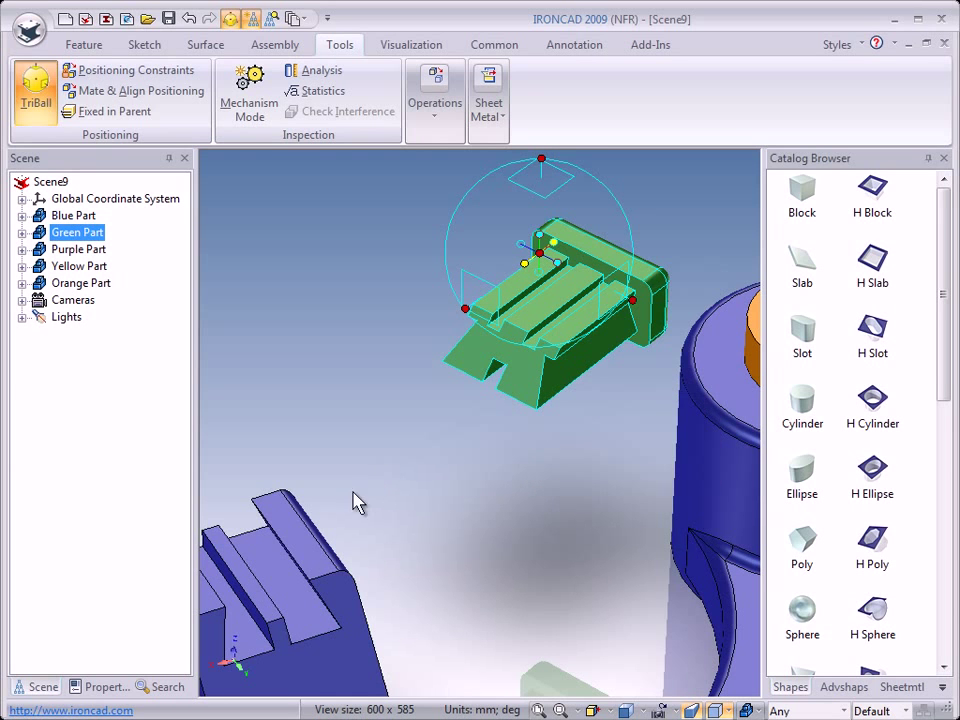
pyautogui.click(292, 565)
pyautogui.moveTo(414, 480); pyautogui.dragTo(435, 503, button='middle')
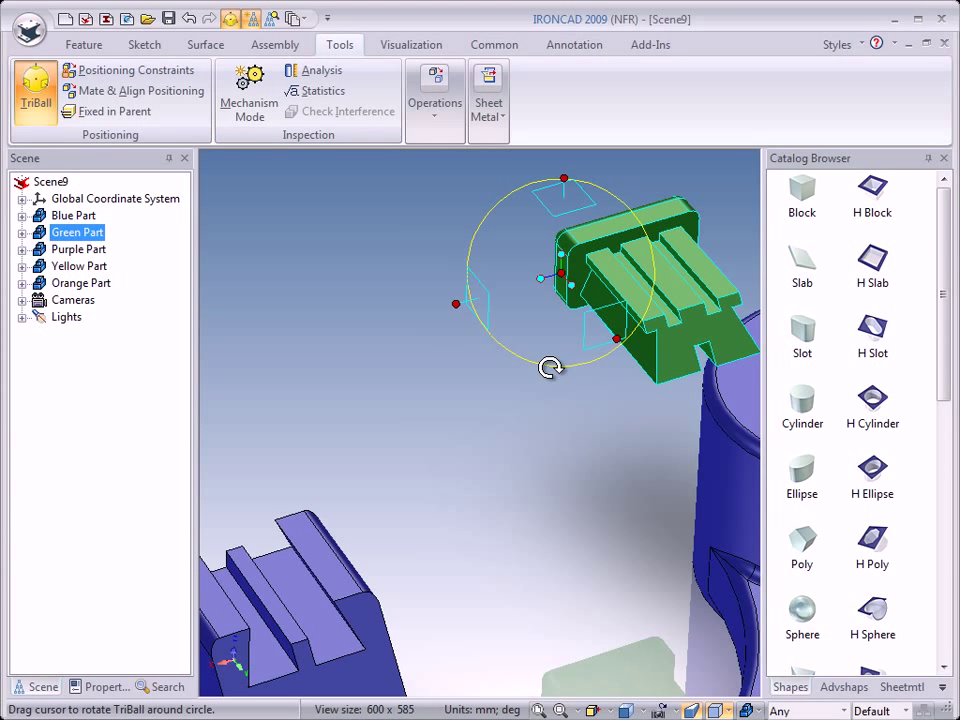
# - With the TriBall detached from the green part, move its center To Point at the lower outer corner of the ribbed end face
pyautogui.rightClick(562, 277)
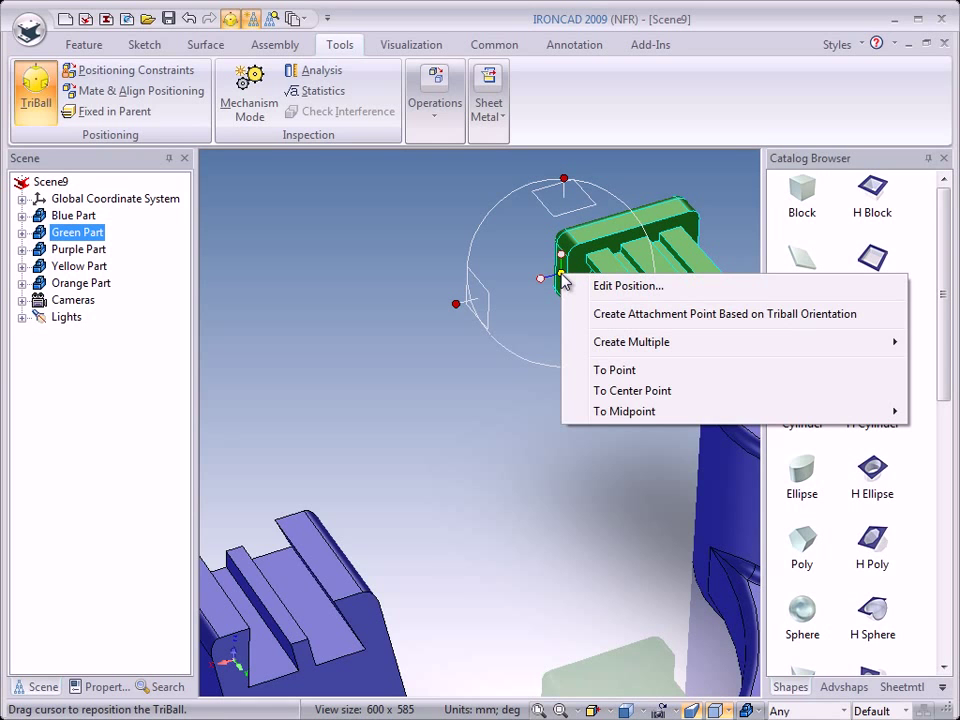
pyautogui.click(621, 391)
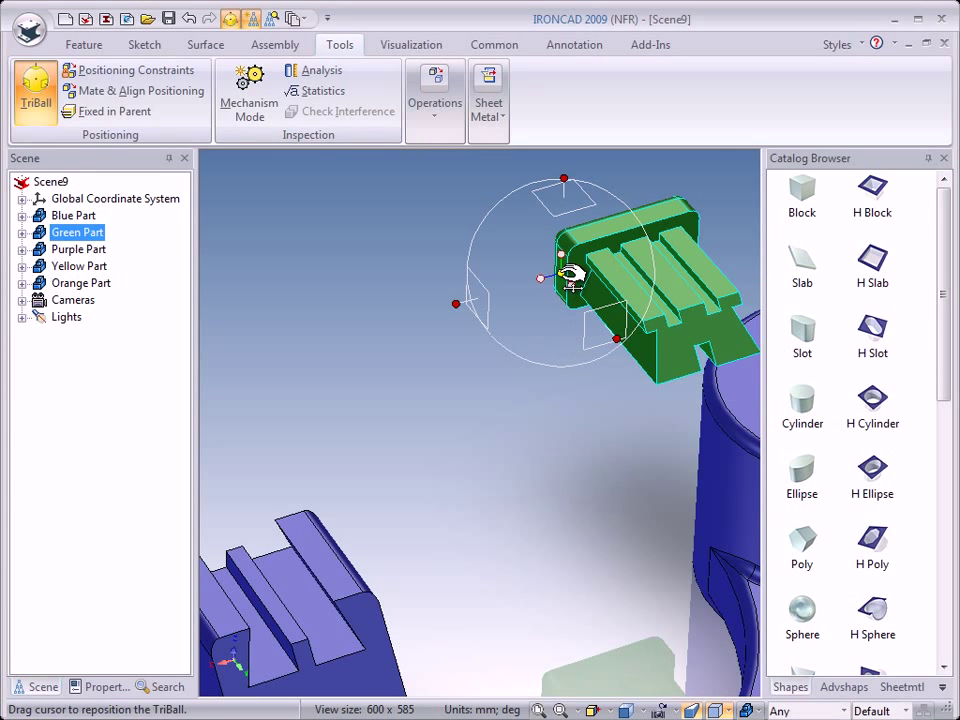
pyautogui.rightClick(562, 276)
pyautogui.click(613, 372)
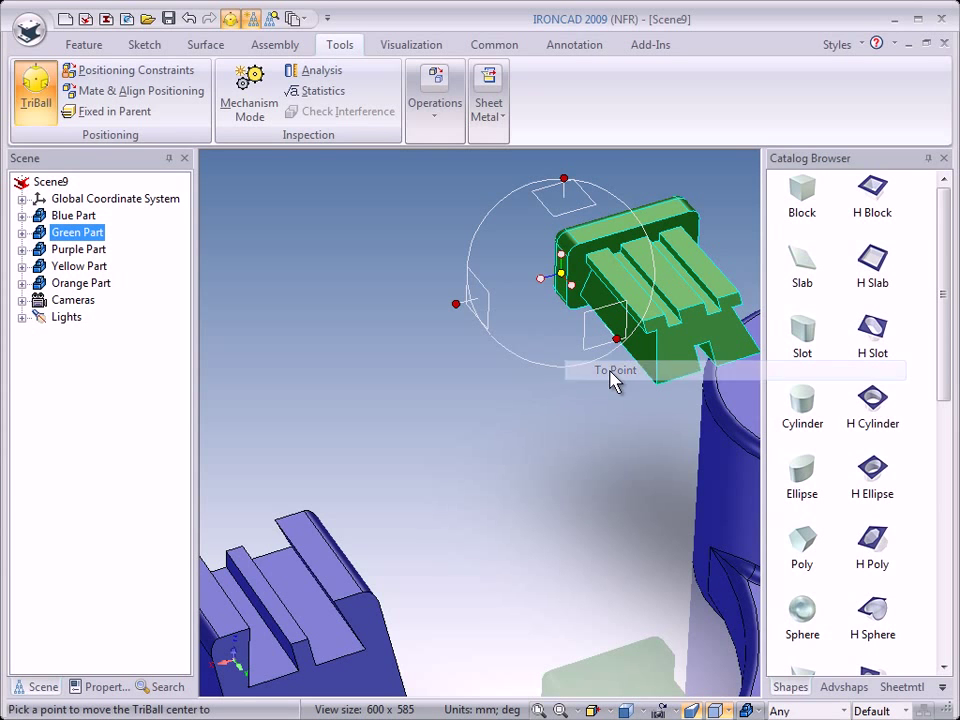
pyautogui.click(660, 388)
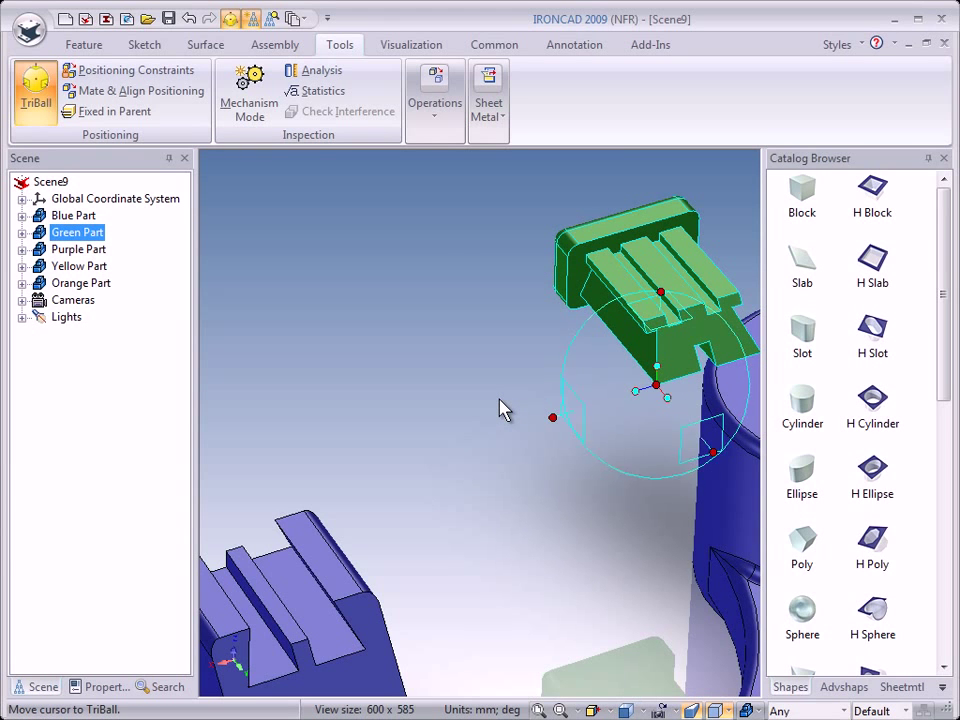
# - Move the green part by the TriBall's center To Point at the matching lower slot corner on the blue block, and turn off the TriBall
pyautogui.press('F2')
pyautogui.moveTo(437, 409); pyautogui.dragTo(459, 284)
pyautogui.keyDown('shift'); pyautogui.moveTo(460, 284); pyautogui.dragTo(461, 284, button='middle'); pyautogui.keyUp('shift')
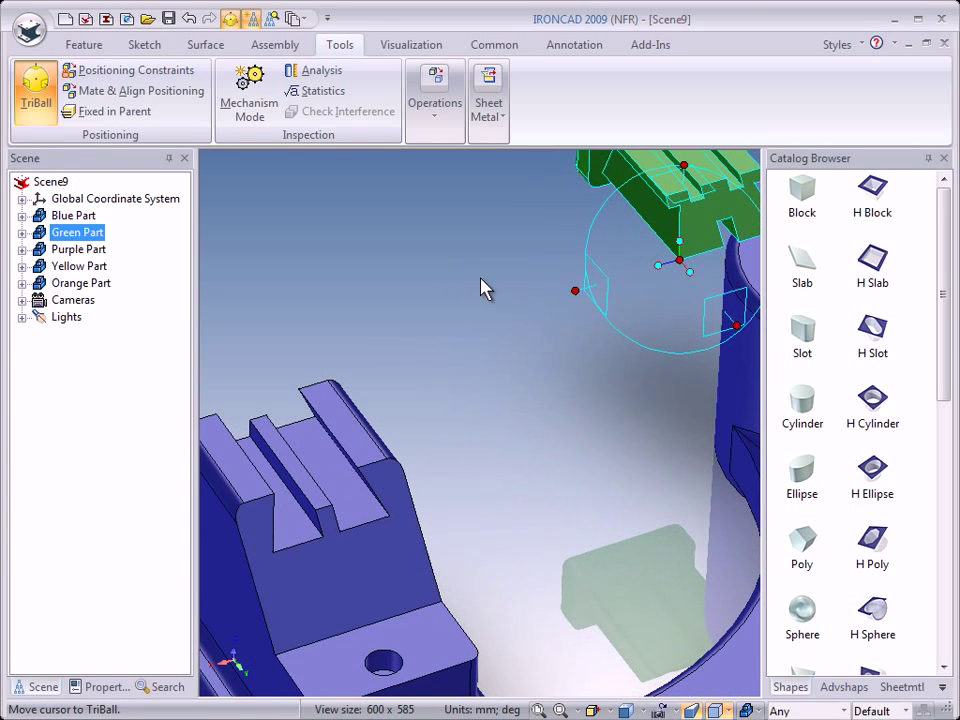
pyautogui.rightClick(680, 263)
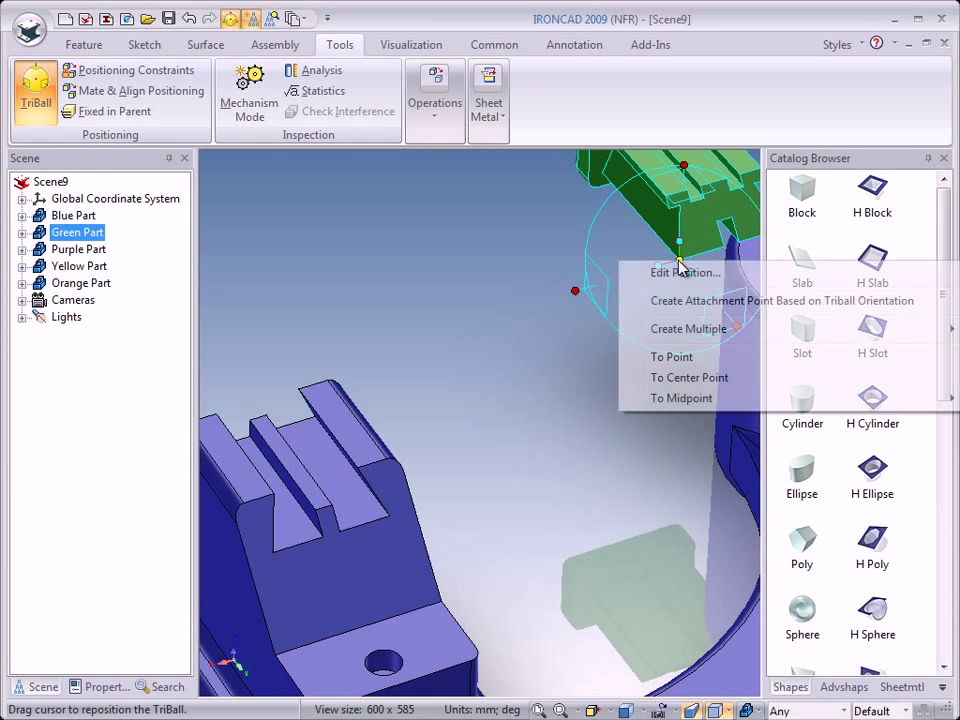
pyautogui.click(680, 359)
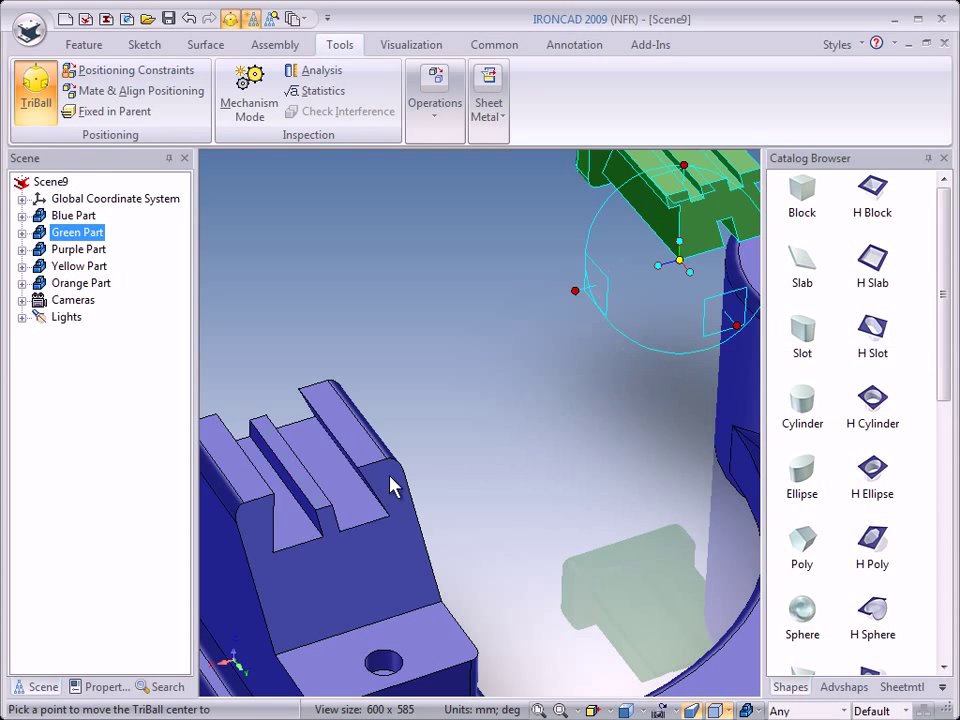
pyautogui.click(275, 555)
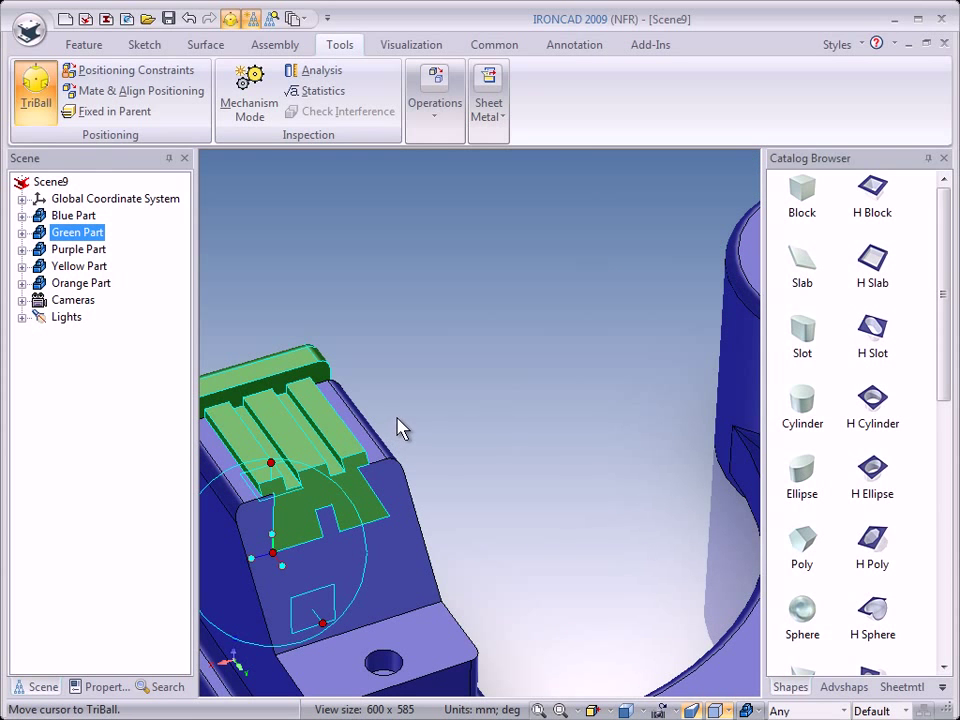
pyautogui.press('F10')
# - Activate the TriBall on the purple part and flip the part upside down with Reverse on the vertical inner handle
pyautogui.keyDown('shift'); pyautogui.moveTo(393, 423); pyautogui.dragTo(438, 217, button='middle'); pyautogui.keyUp('shift')
pyautogui.keyDown('shift'); pyautogui.moveTo(651, 475); pyautogui.dragTo(381, 247, button='middle'); pyautogui.keyUp('shift')
pyautogui.keyDown('shift'); pyautogui.moveTo(617, 418); pyautogui.dragTo(305, 343, button='middle'); pyautogui.keyUp('shift')
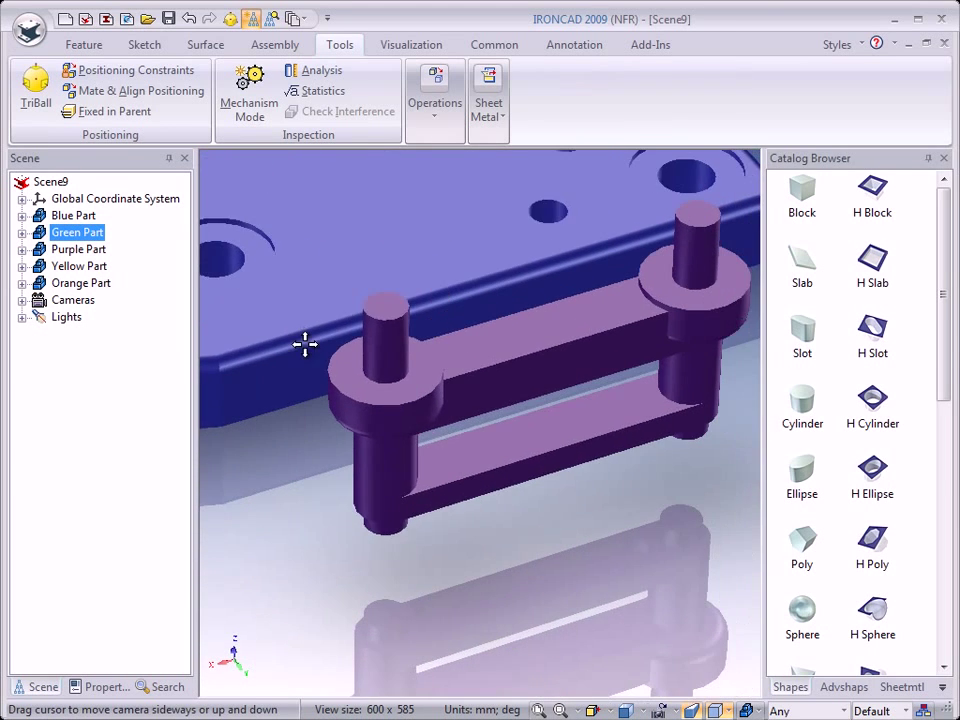
pyautogui.click(529, 370)
pyautogui.keyDown('ctrl'); pyautogui.moveTo(510, 369); pyautogui.dragTo(535, 516, button='middle'); pyautogui.keyUp('ctrl')
pyautogui.keyDown('shift'); pyautogui.moveTo(480, 374); pyautogui.dragTo(516, 398, button='middle'); pyautogui.keyUp('shift')
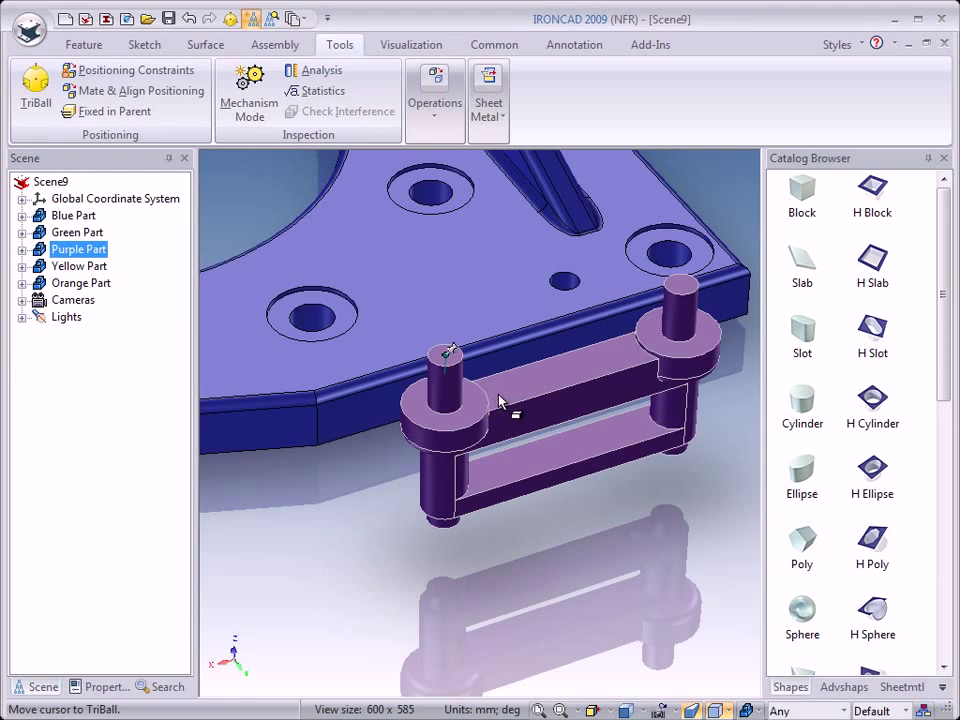
pyautogui.press('F10')
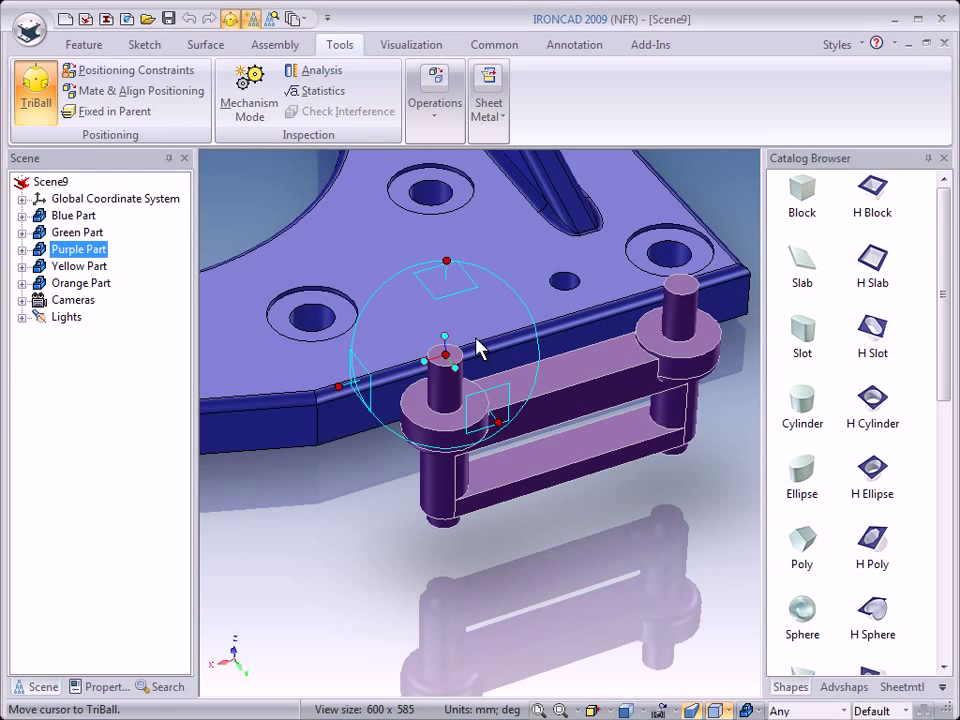
pyautogui.rightClick(446, 338)
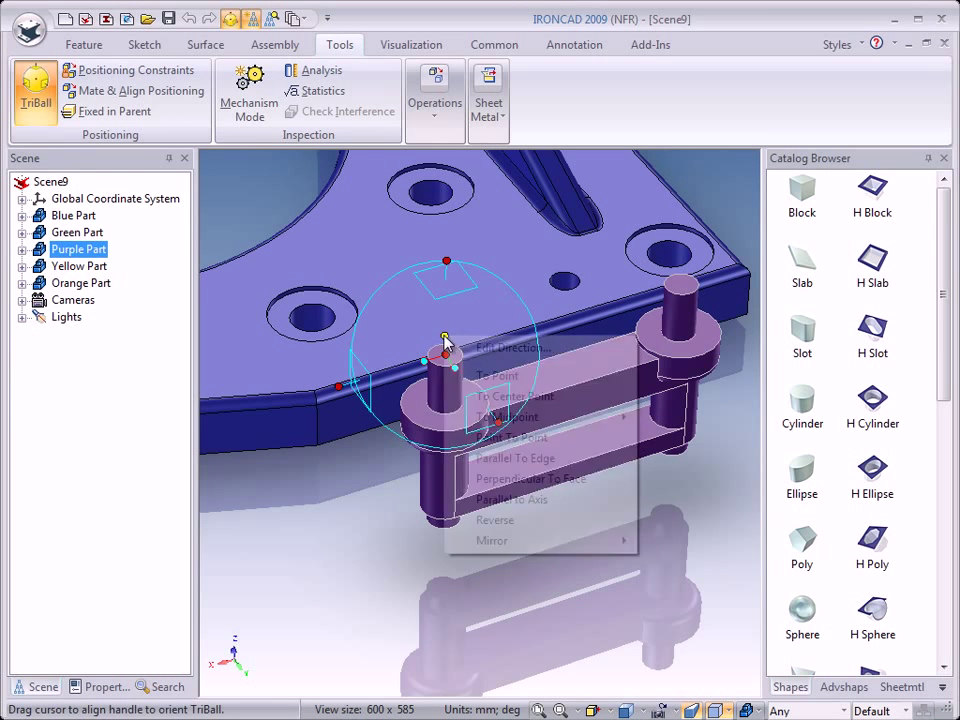
pyautogui.click(503, 522)
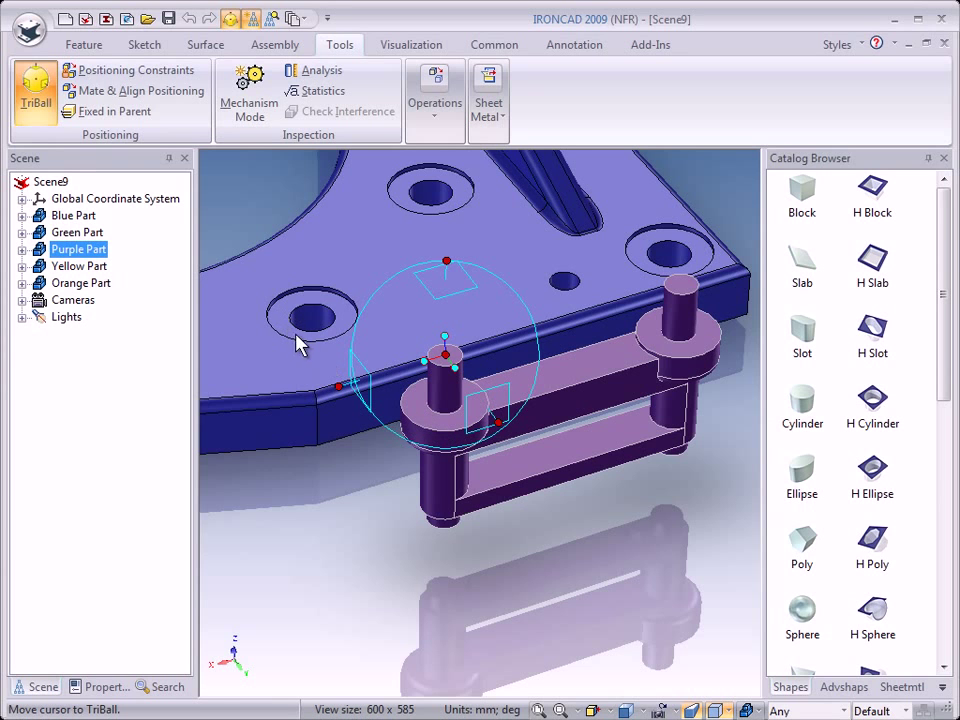
pyautogui.rightClick(445, 339)
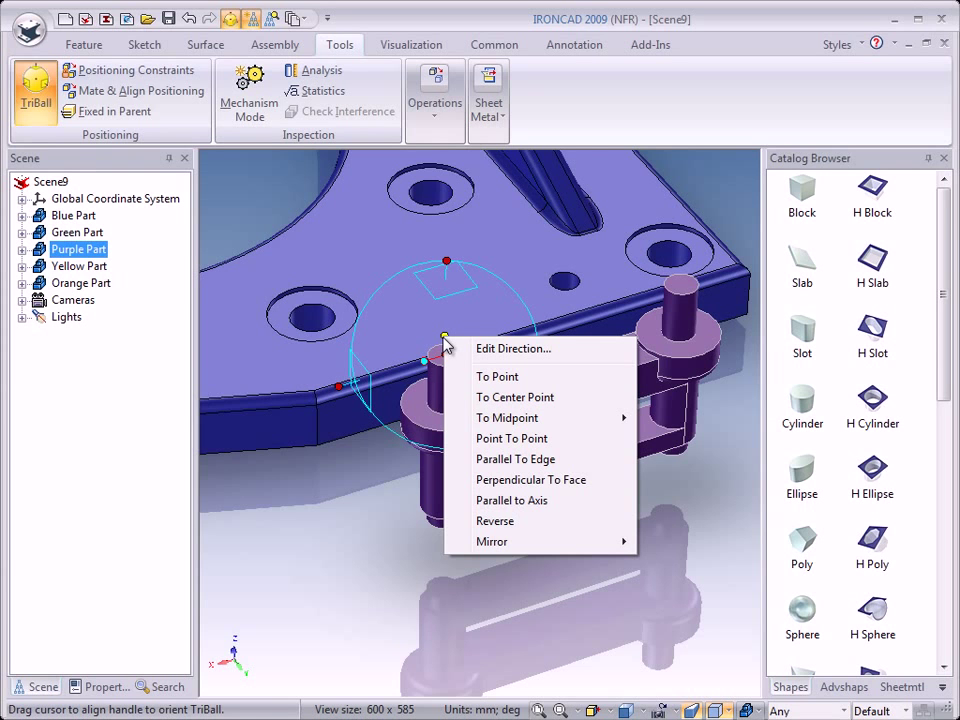
pyautogui.click(488, 522)
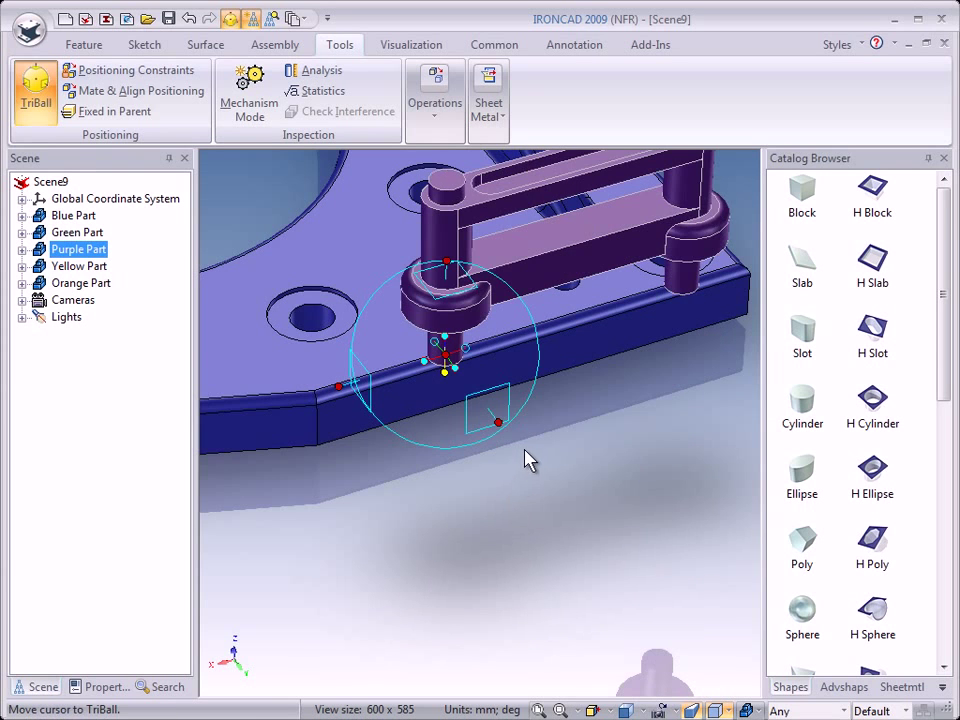
# - Orient the purple part's lengthwise inner handle with Point To Point, using the centers of the two counterbored holes on the blue base
pyautogui.keyDown('shift'); pyautogui.moveTo(549, 425); pyautogui.dragTo(485, 538, button='middle'); pyautogui.keyUp('shift')
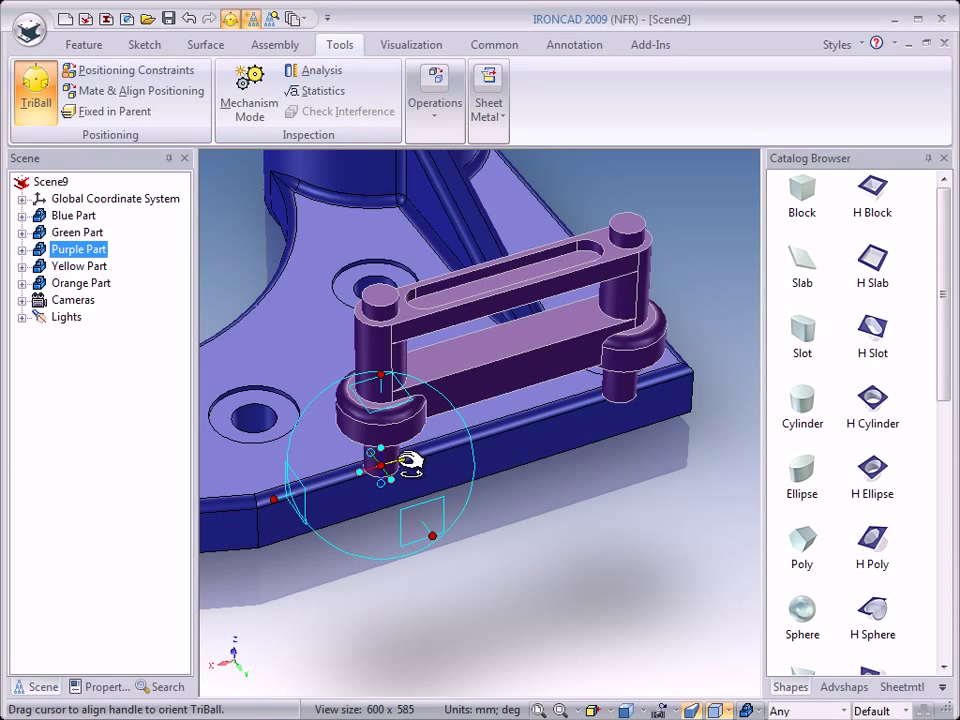
pyautogui.rightClick(360, 473)
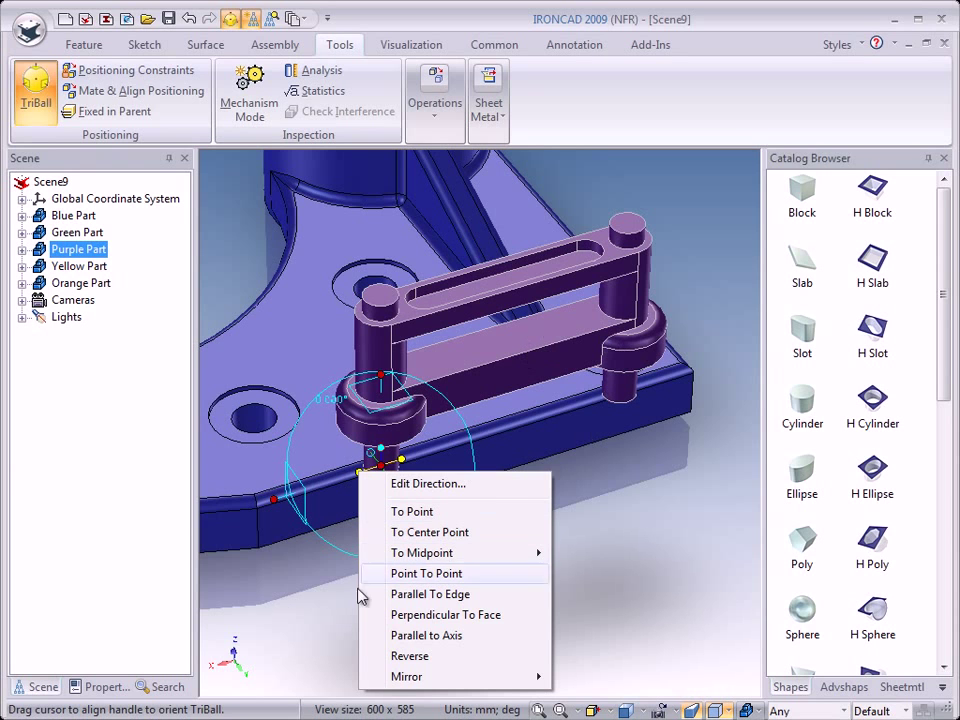
pyautogui.click(605, 507)
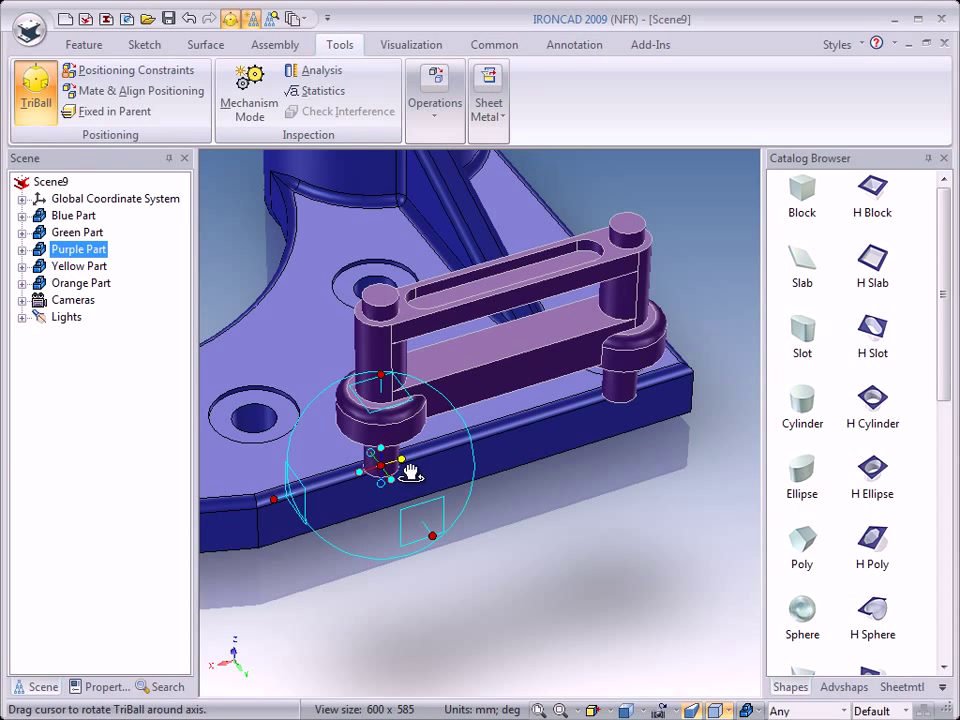
pyautogui.rightClick(402, 461)
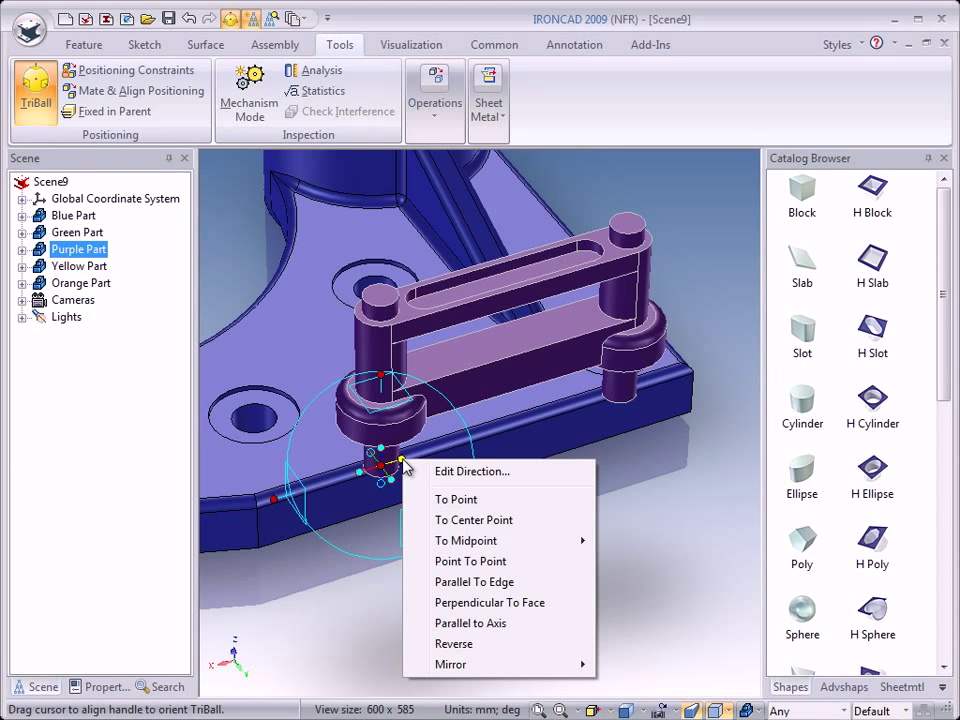
pyautogui.click(466, 563)
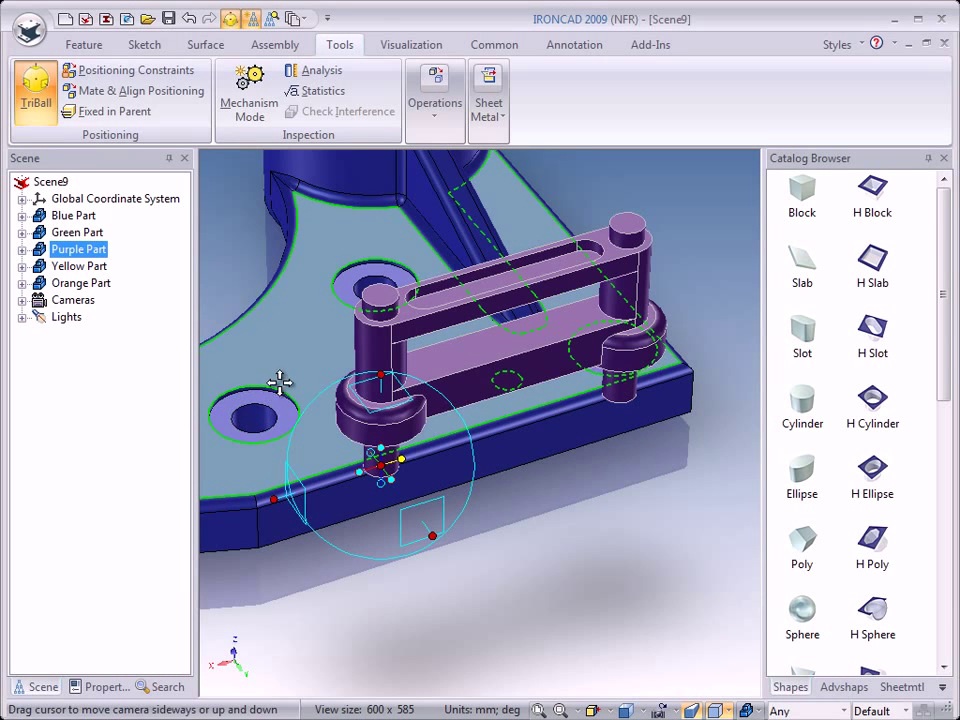
pyautogui.keyDown('shift'); pyautogui.moveTo(274, 383); pyautogui.dragTo(365, 416, button='middle'); pyautogui.keyUp('shift')
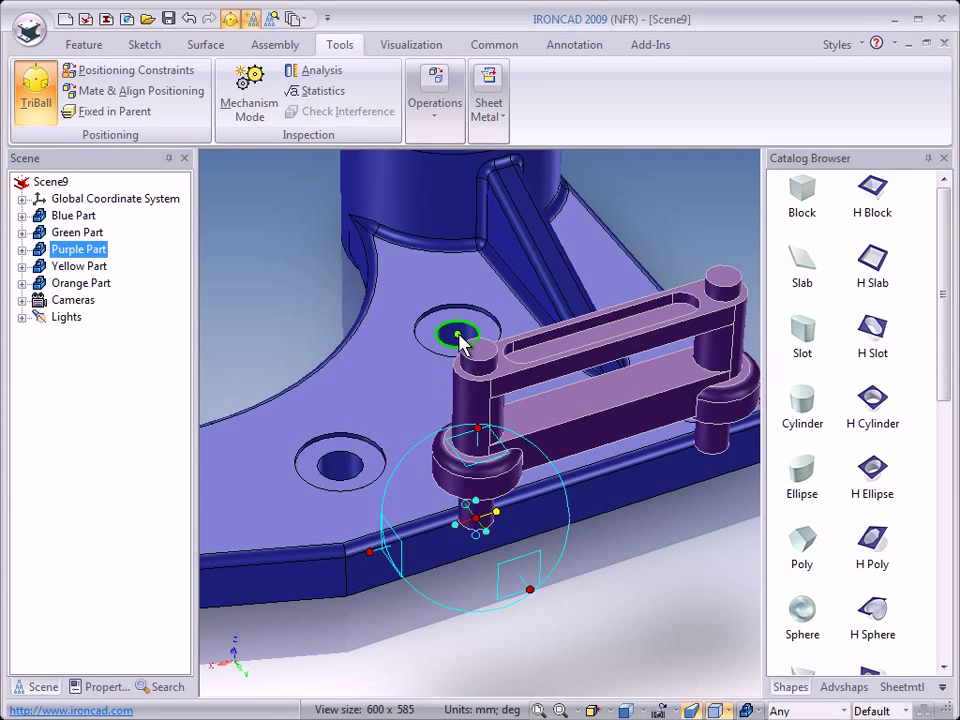
pyautogui.click(458, 336)
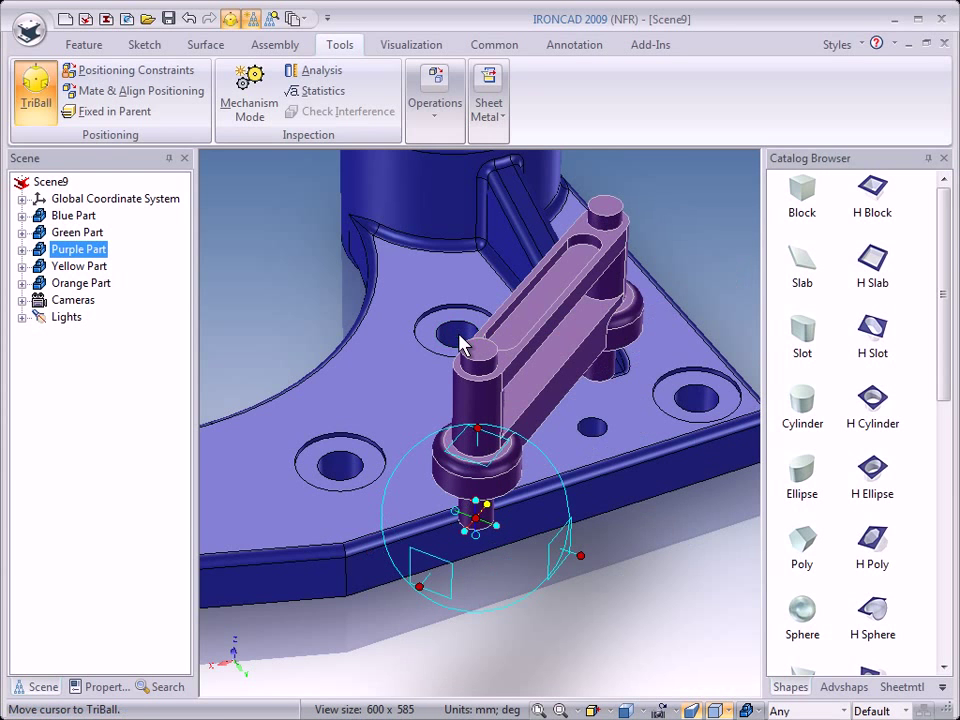
# - With the TriBall detached from the purple part, move its center To Center Point at the underside of the front pin's collar
pyautogui.moveTo(349, 602)
pyautogui.mouseDown(button='middle')
pyautogui.moveTo(326, 581)
pyautogui.moveTo(336, 584)
pyautogui.mouseUp(button='middle')
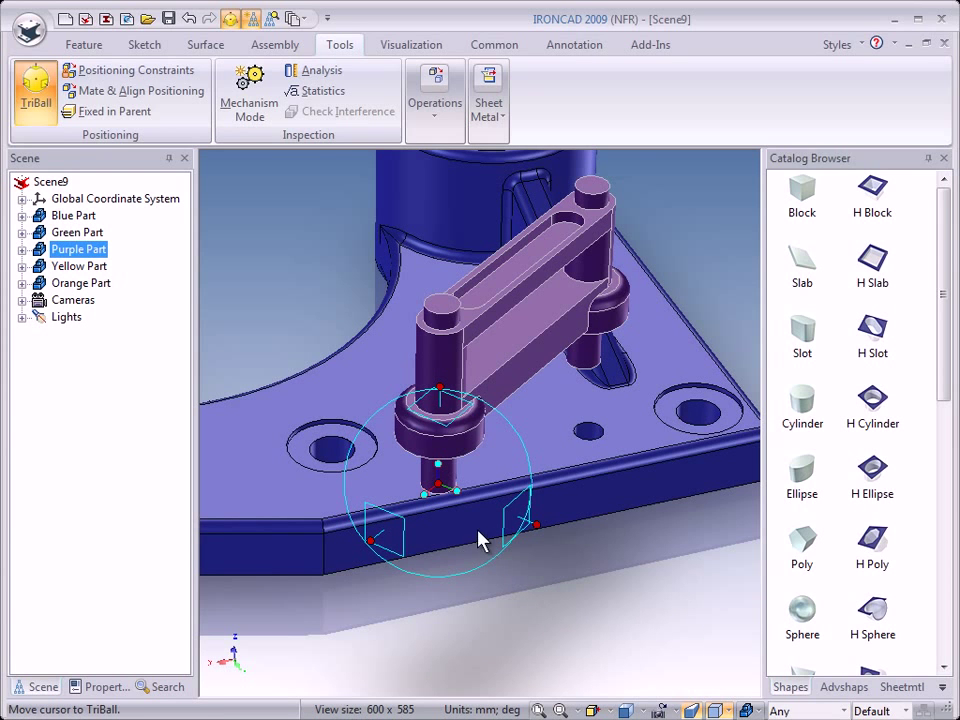
pyautogui.rightClick(440, 487)
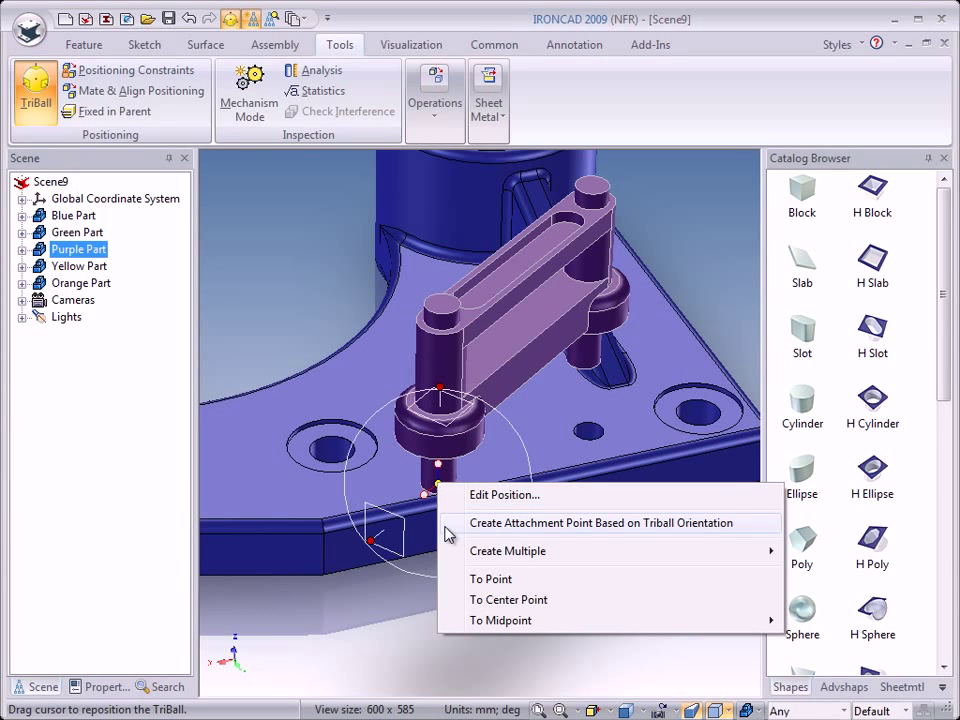
pyautogui.click(505, 600)
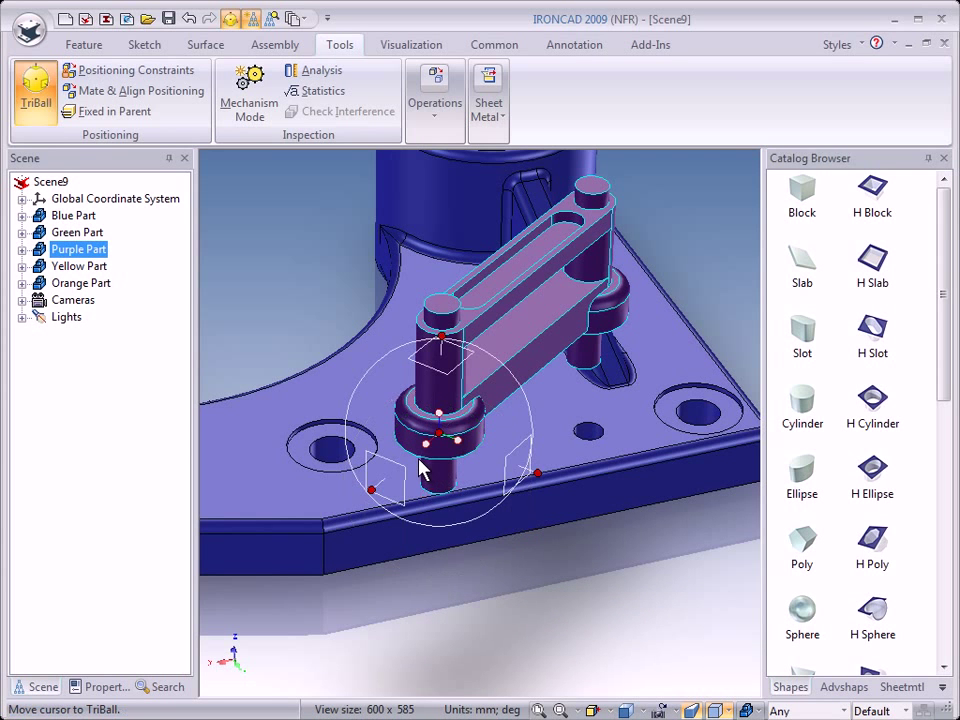
# - Move the purple part by the TriBall's center To Center Point at the front counterbored hole's floor, and turn off the TriBall
pyautogui.moveTo(448, 516); pyautogui.dragTo(425, 517, button='middle')
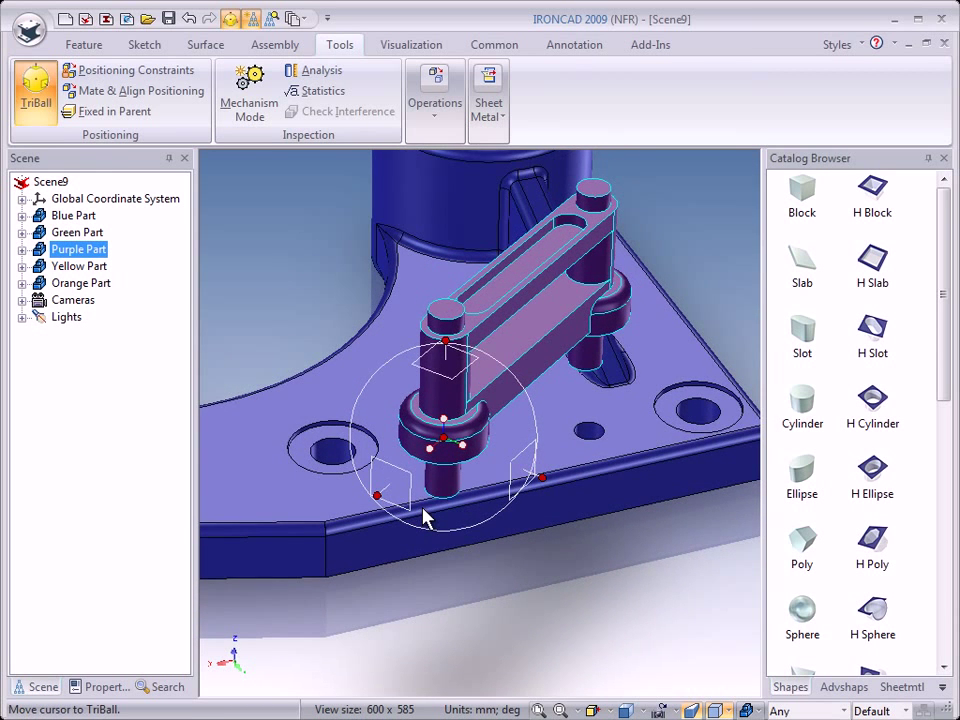
pyautogui.rightClick(444, 439)
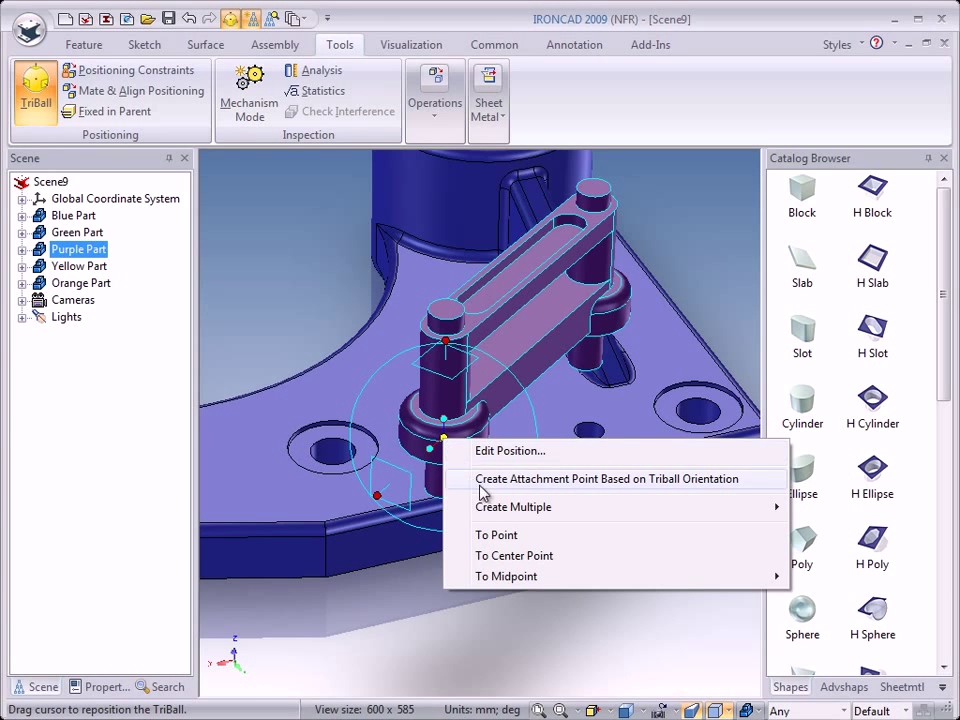
pyautogui.click(505, 556)
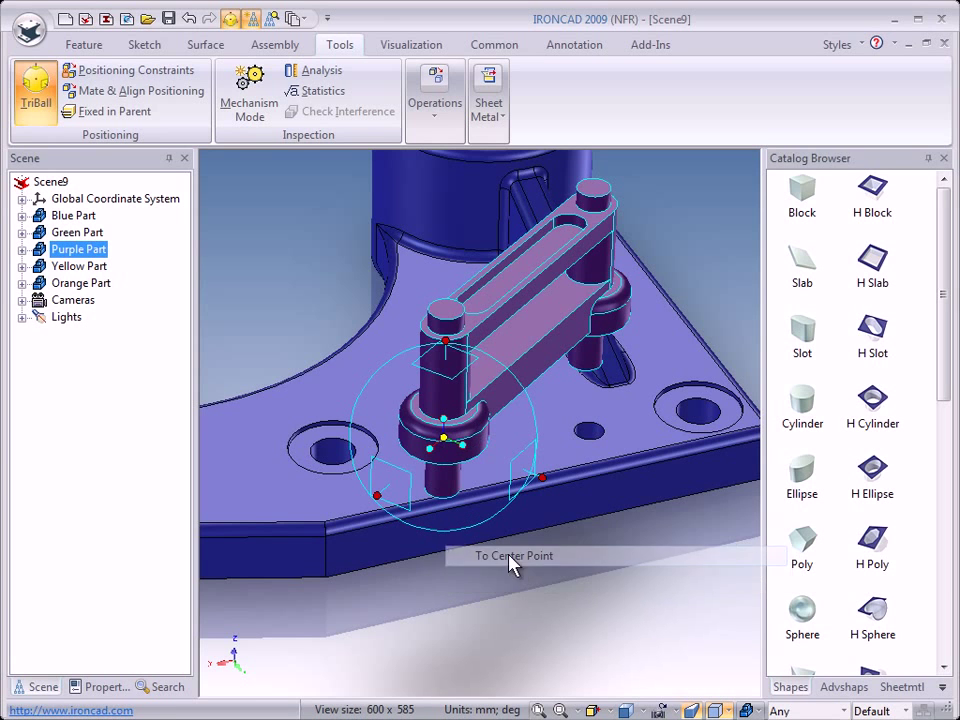
pyautogui.click(331, 464)
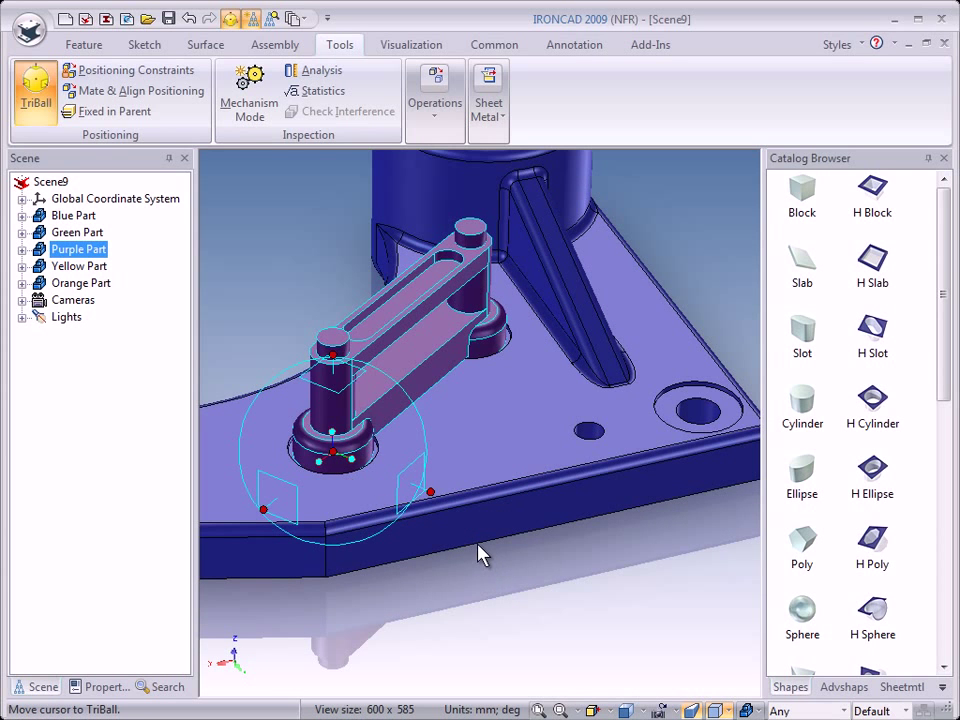
pyautogui.press('F10')
pyautogui.moveTo(415, 435); pyautogui.dragTo(438, 402, button='middle')
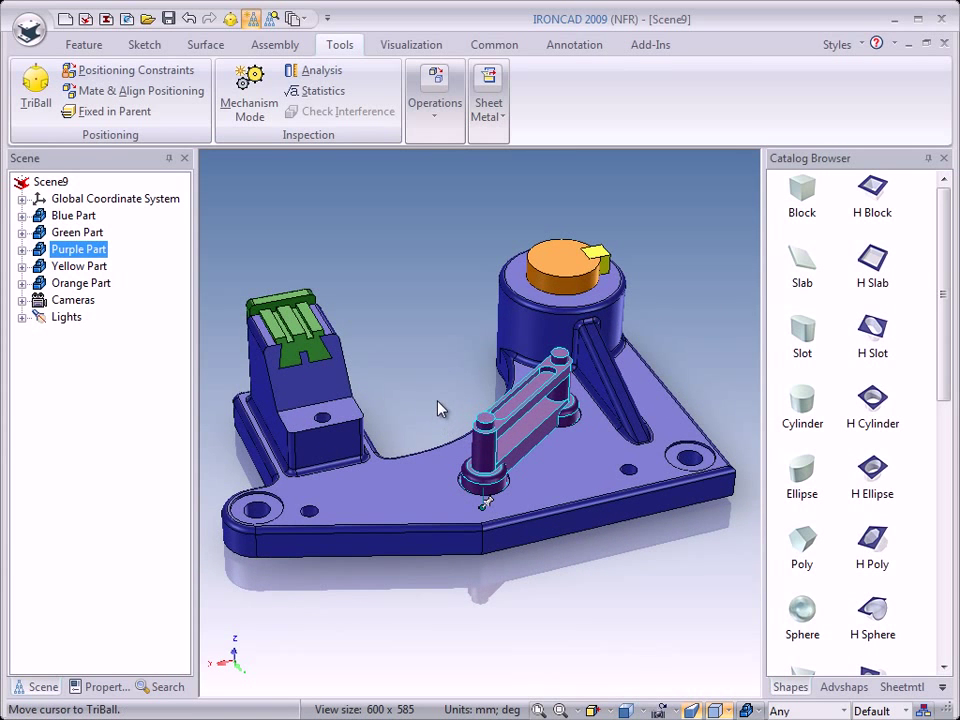